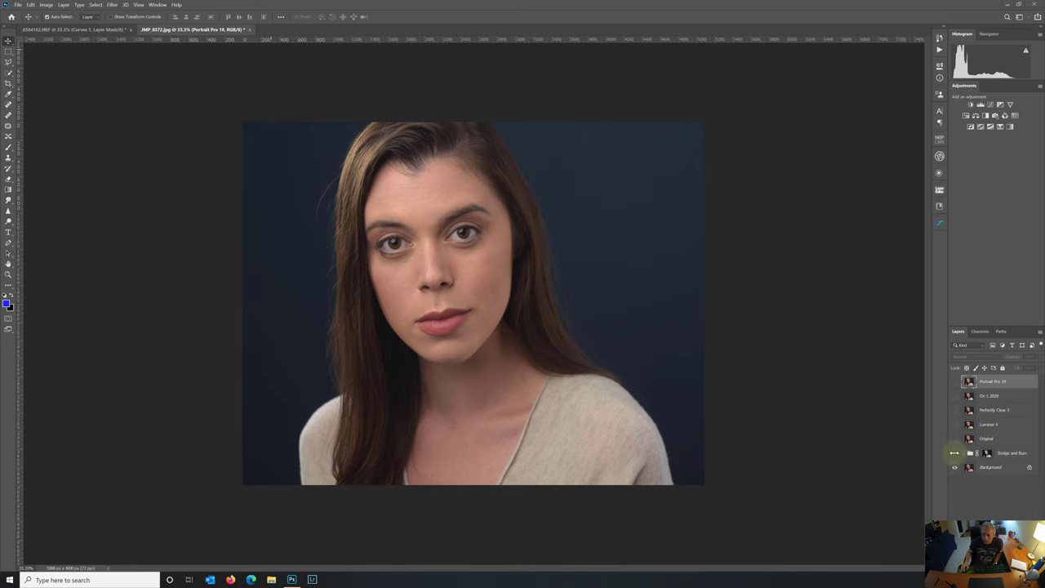
# Toggle the Dodge and Burn group's visibility to compare, leaving it shown.
pyautogui.click(956, 454)
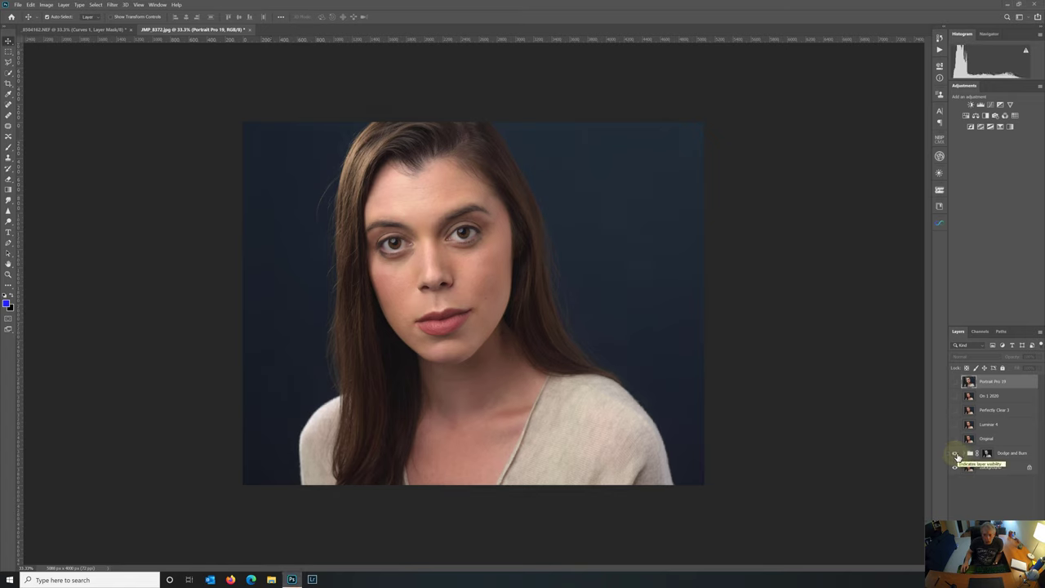
pyautogui.click(955, 454)
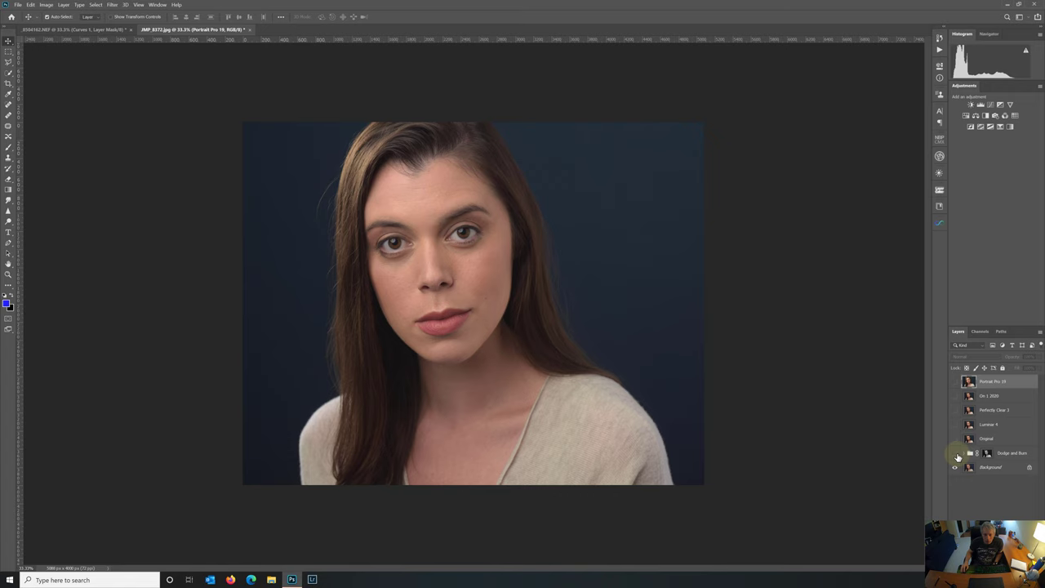
pyautogui.click(956, 454)
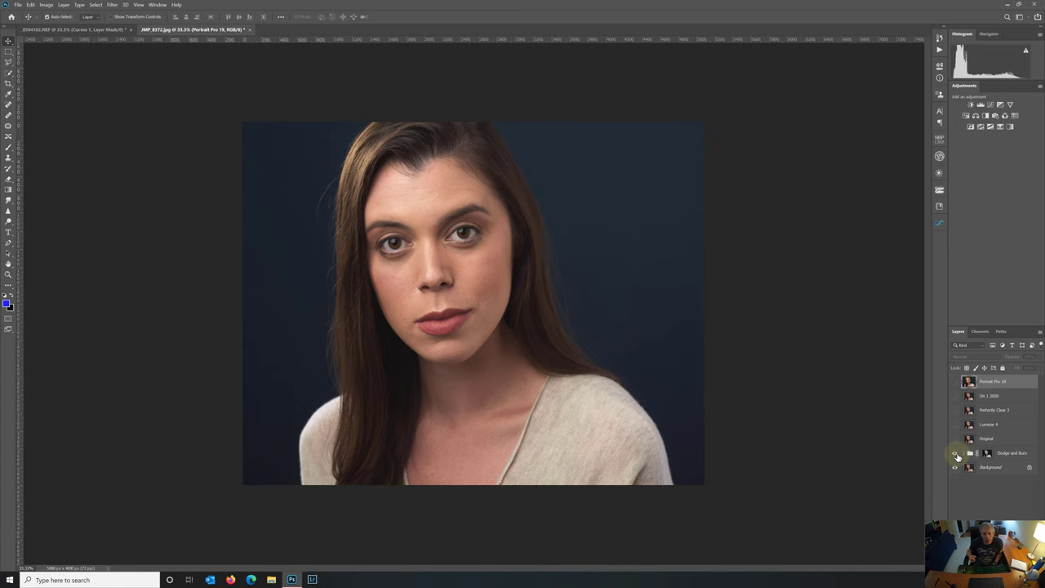
pyautogui.click(958, 454)
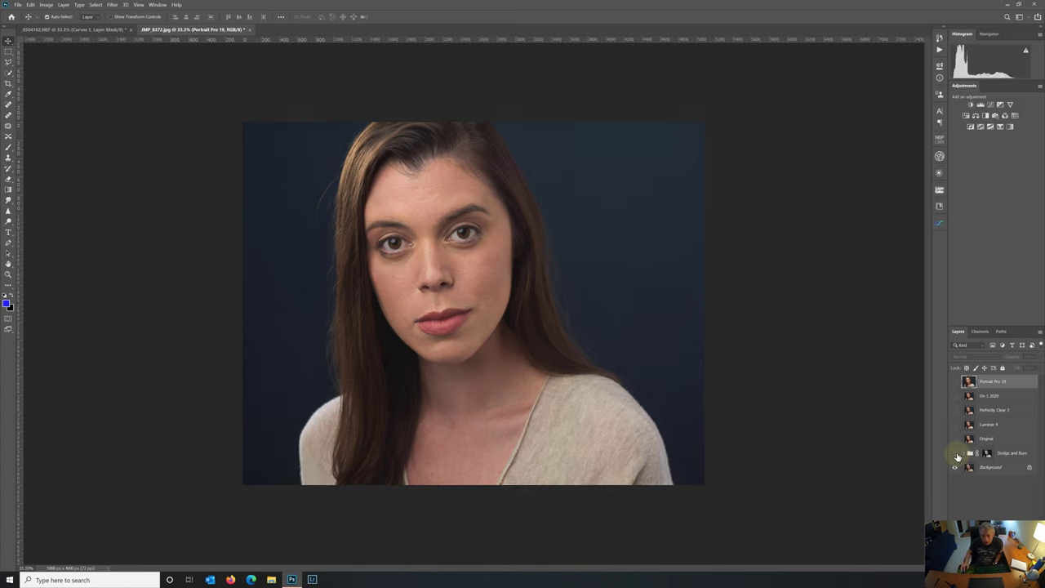
pyautogui.click(956, 454)
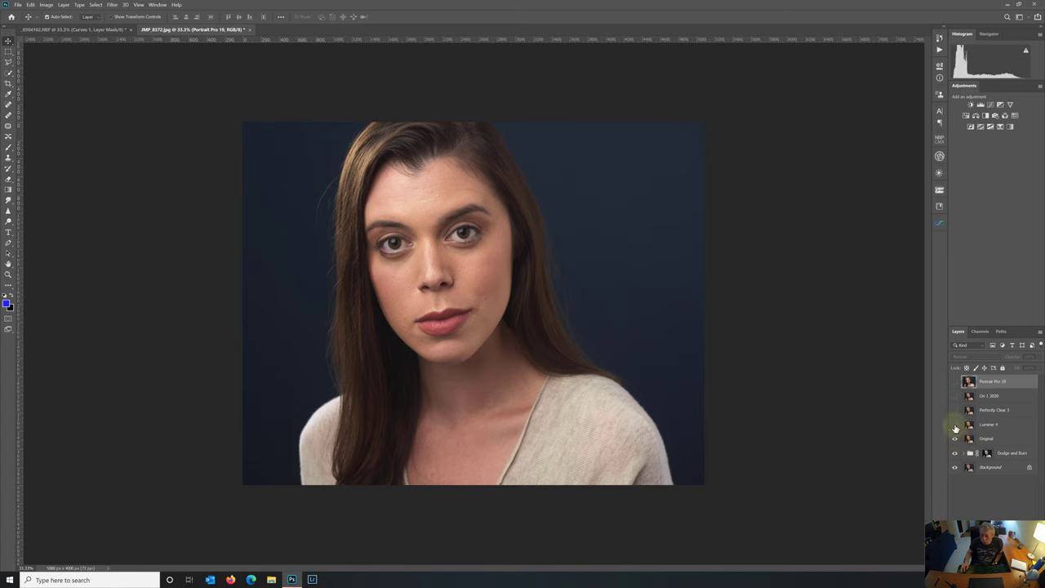
# Show the Luminar 4 layer over Original and make it the active layer.
pyautogui.click(986, 426)
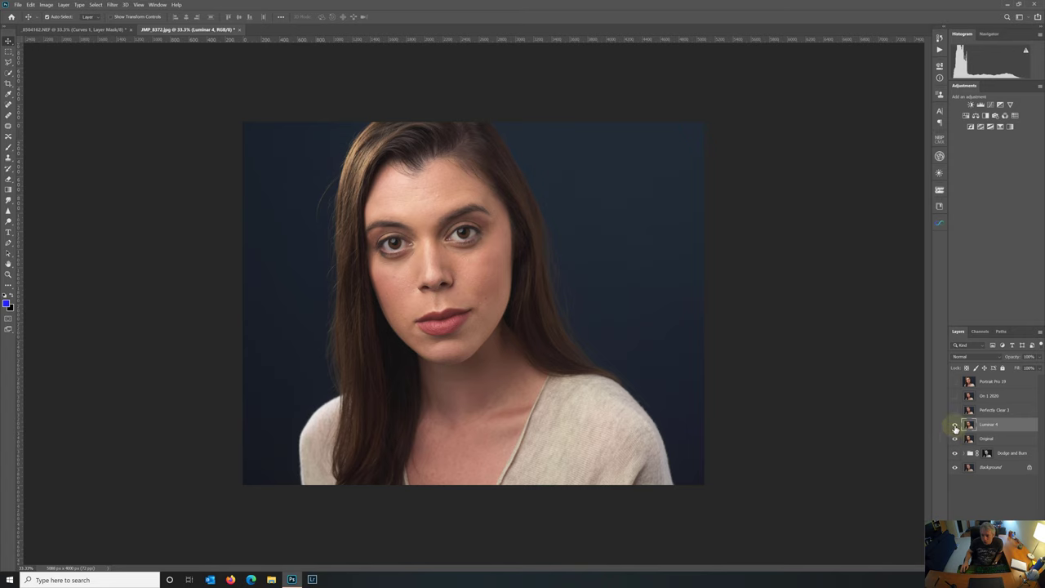
pyautogui.click(954, 424)
pyautogui.click(988, 440)
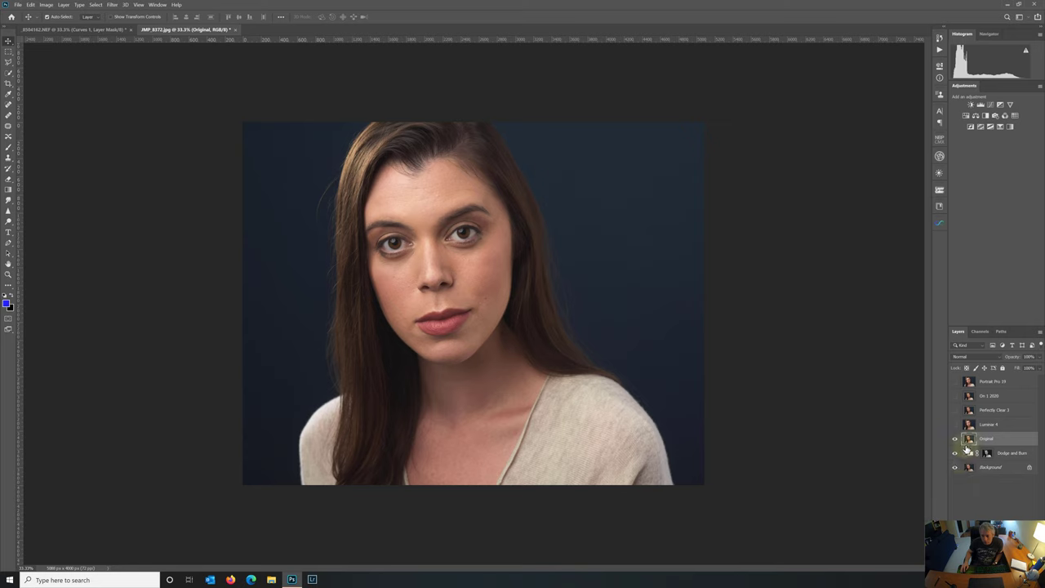
pyautogui.click(954, 425)
pyautogui.click(991, 410)
pyautogui.click(1013, 428)
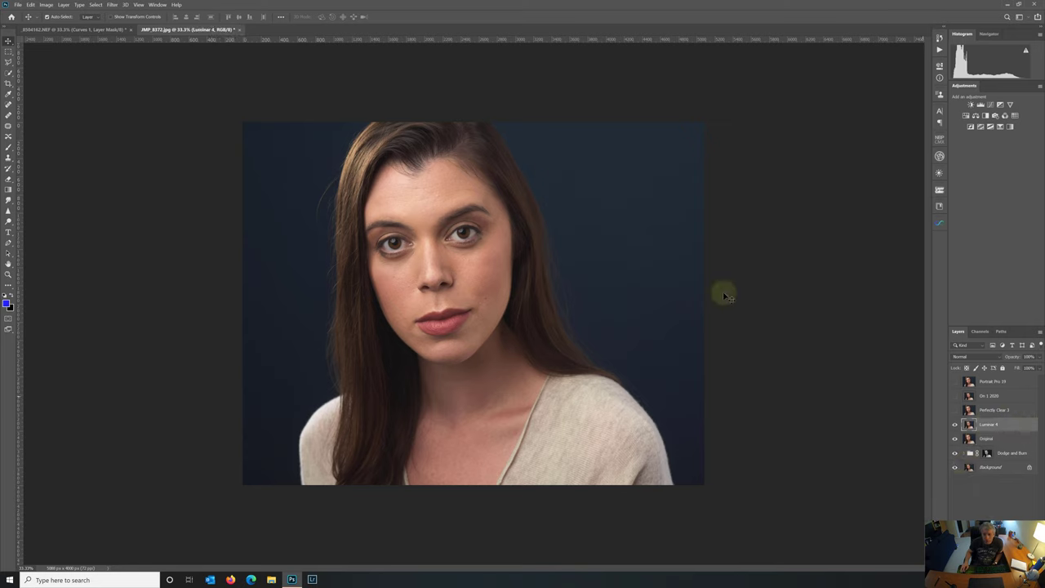
pyautogui.click(112, 5)
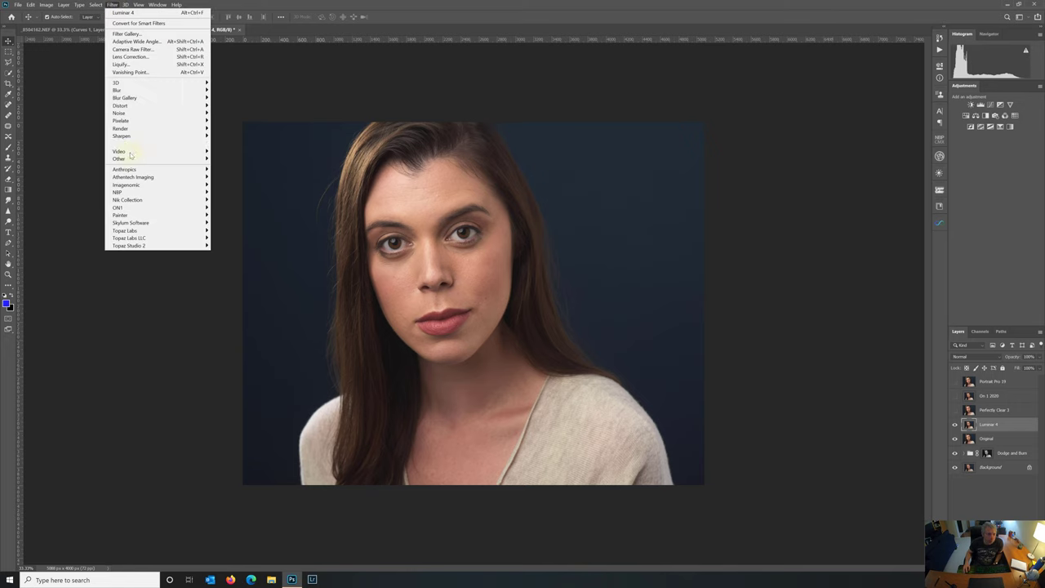
# Launch Filter > Skylum Software > Luminar 4 on the Luminar 4 layer.
pyautogui.moveTo(145, 224)
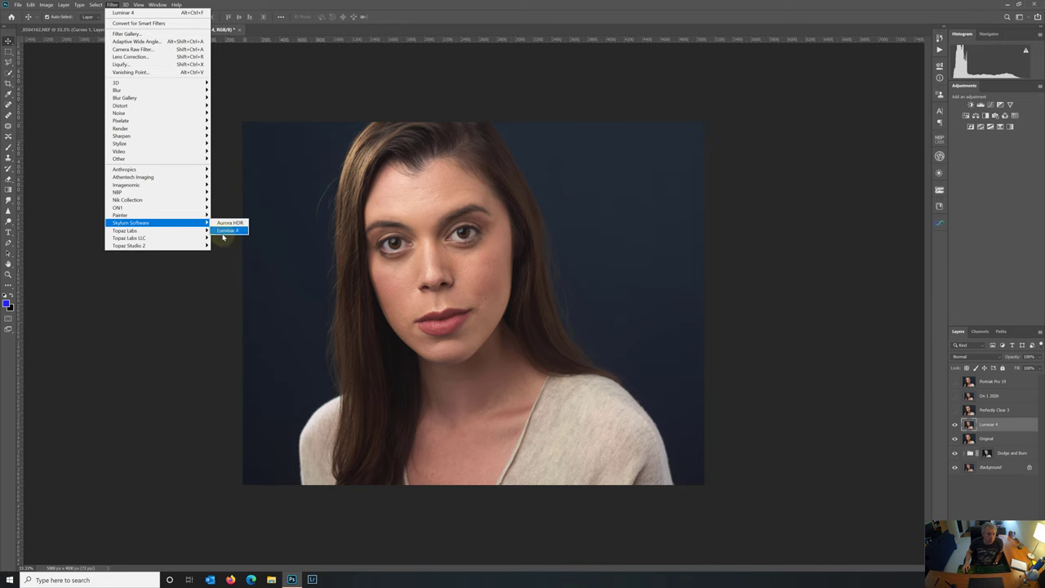
pyautogui.click(223, 232)
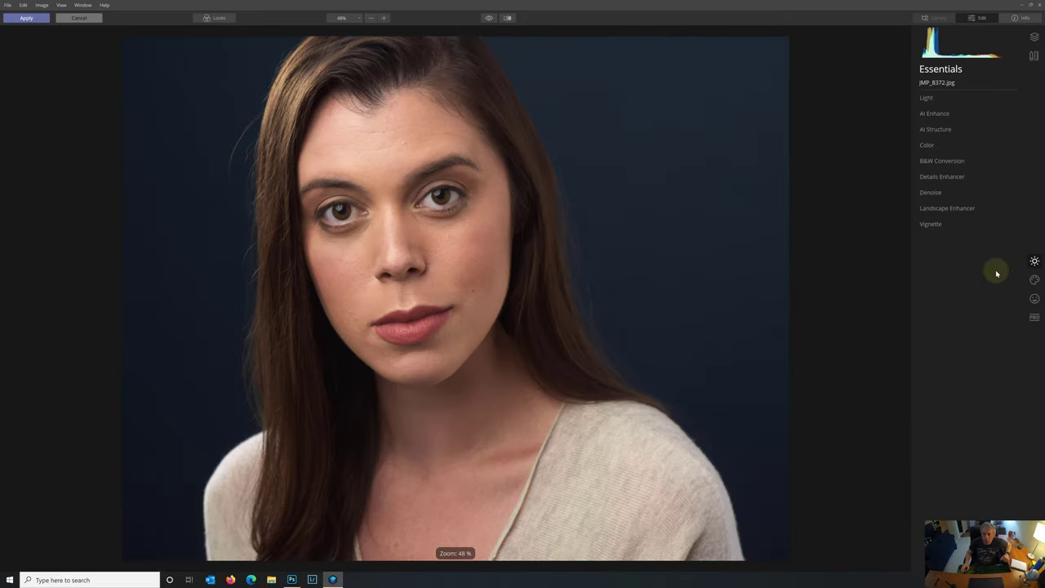
# In Portrait tools, set AI Skin Enhancer Amount to 52 and Shine Removal to 8.
pyautogui.click(1035, 299)
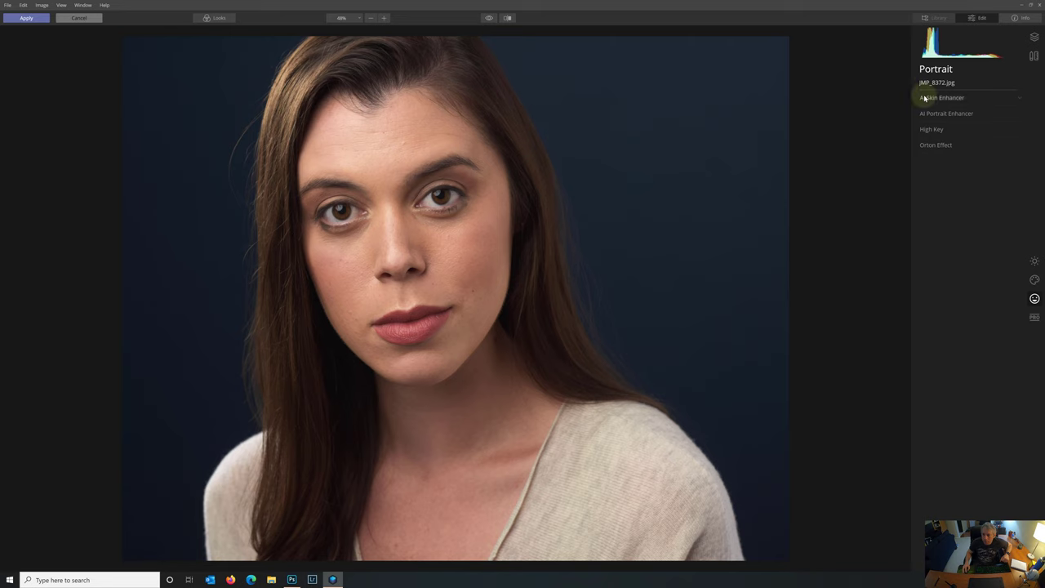
pyautogui.click(924, 98)
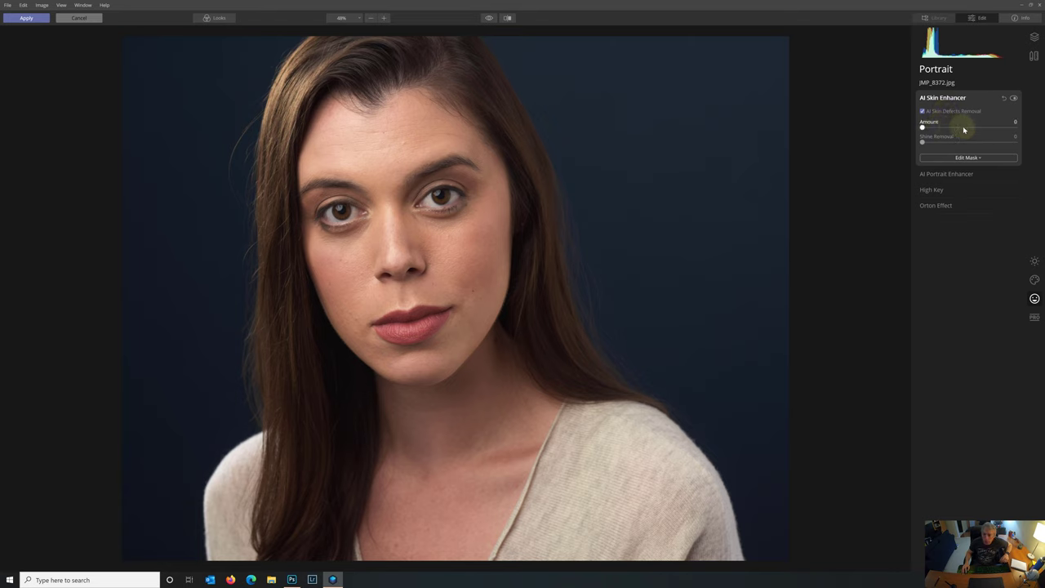
pyautogui.click(921, 128)
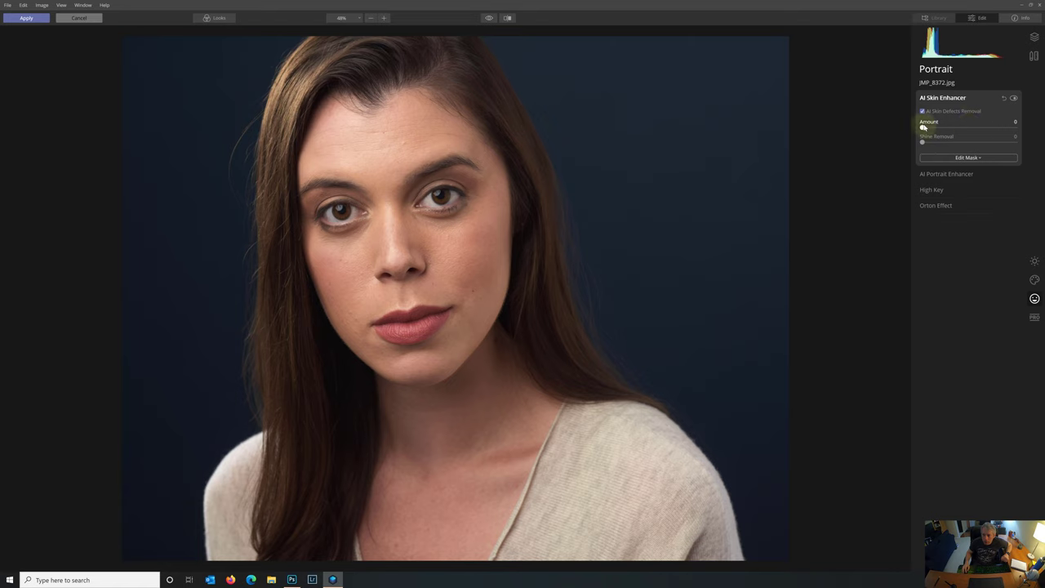
pyautogui.click(969, 129)
pyautogui.moveTo(968, 129); pyautogui.dragTo(970, 130)
pyautogui.moveTo(923, 142); pyautogui.dragTo(930, 142)
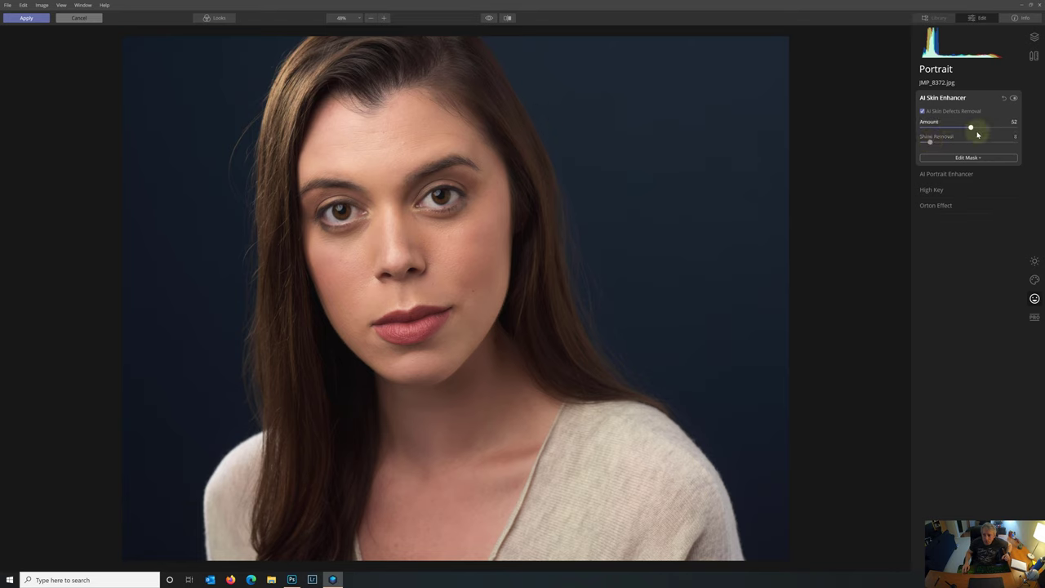
# In AI Portrait Enhancer, set Eye Whitening 5, Eye Enhancer 44 and Dark Circles Removal 50.
pyautogui.click(974, 176)
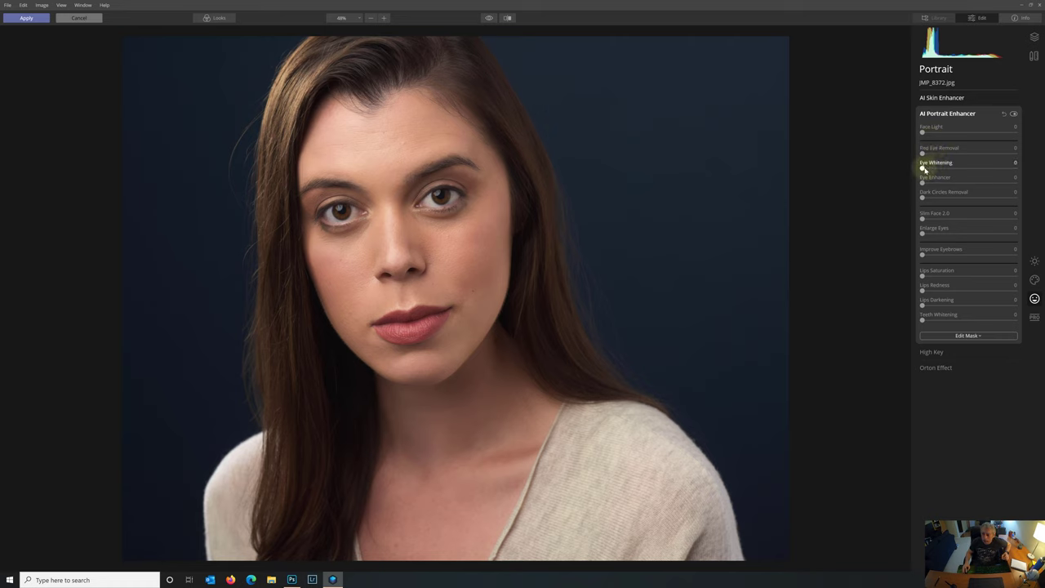
pyautogui.moveTo(925, 169); pyautogui.dragTo(927, 170)
pyautogui.moveTo(927, 171); pyautogui.dragTo(1025, 177)
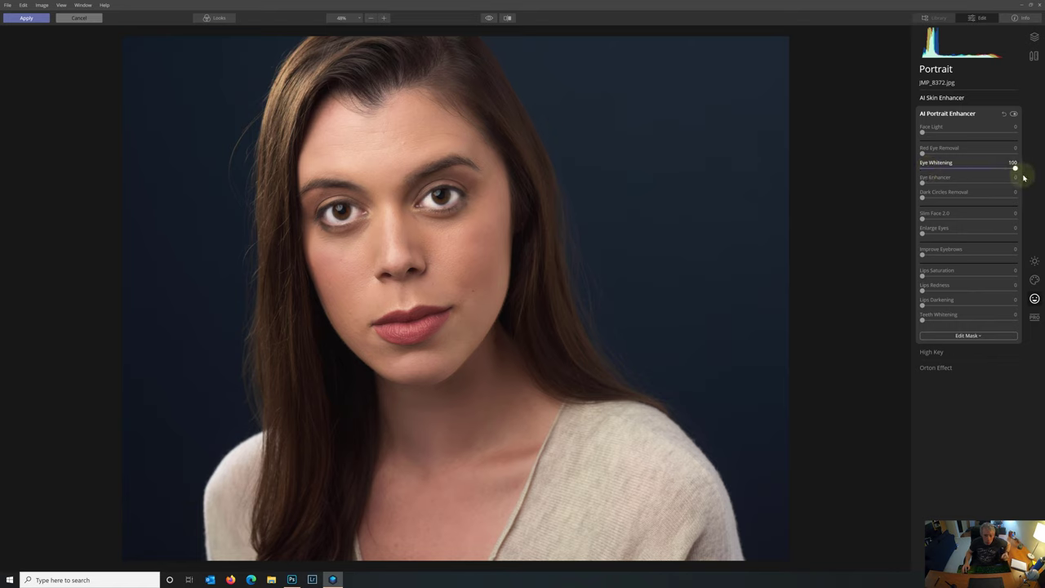
pyautogui.moveTo(1024, 178); pyautogui.dragTo(933, 175)
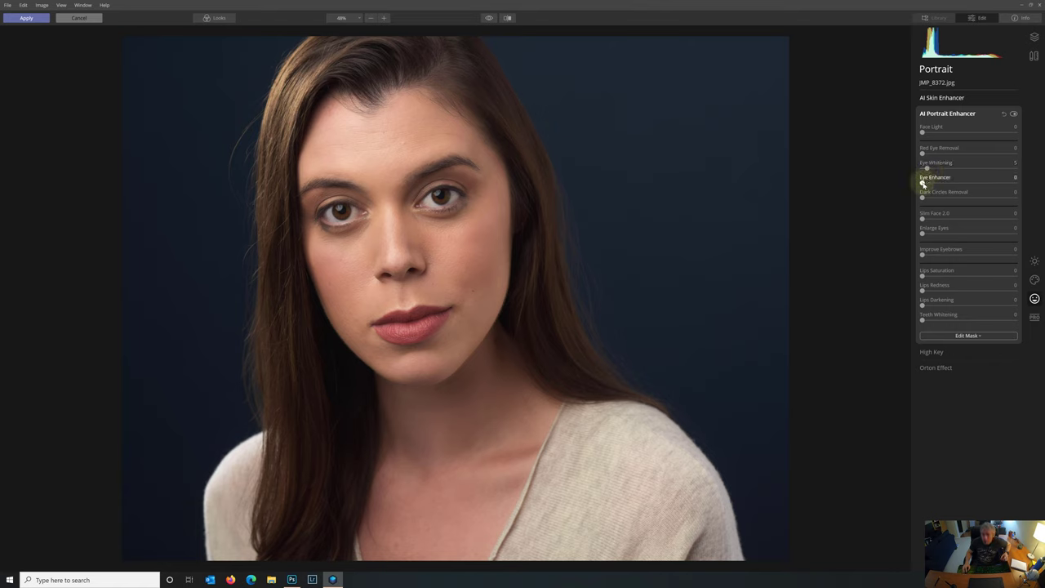
pyautogui.moveTo(922, 184); pyautogui.dragTo(964, 184)
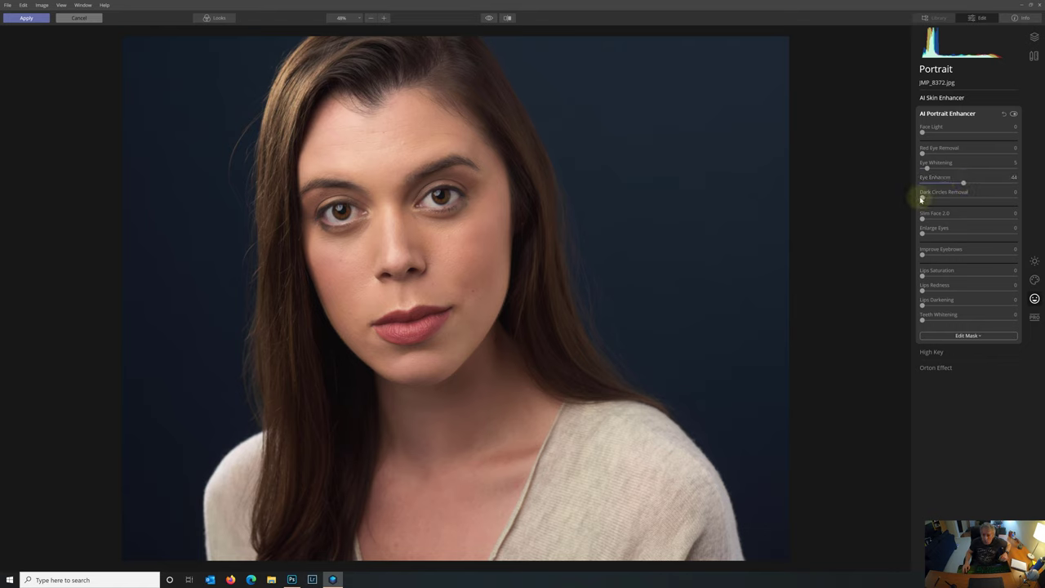
pyautogui.moveTo(922, 197); pyautogui.dragTo(965, 196)
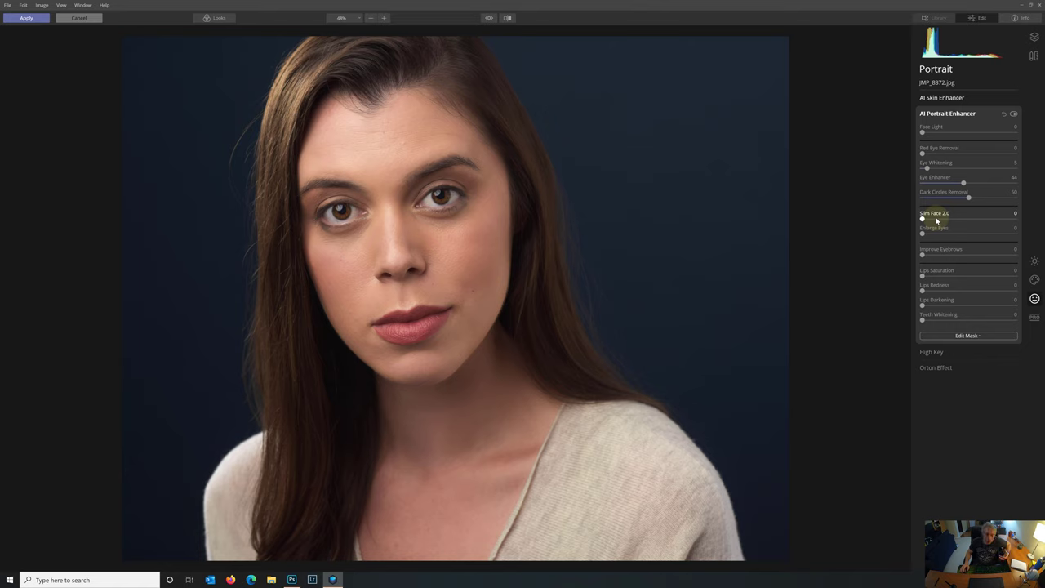
# Try face slimming, then return Slim Face to 0.
pyautogui.moveTo(923, 219); pyautogui.dragTo(983, 222)
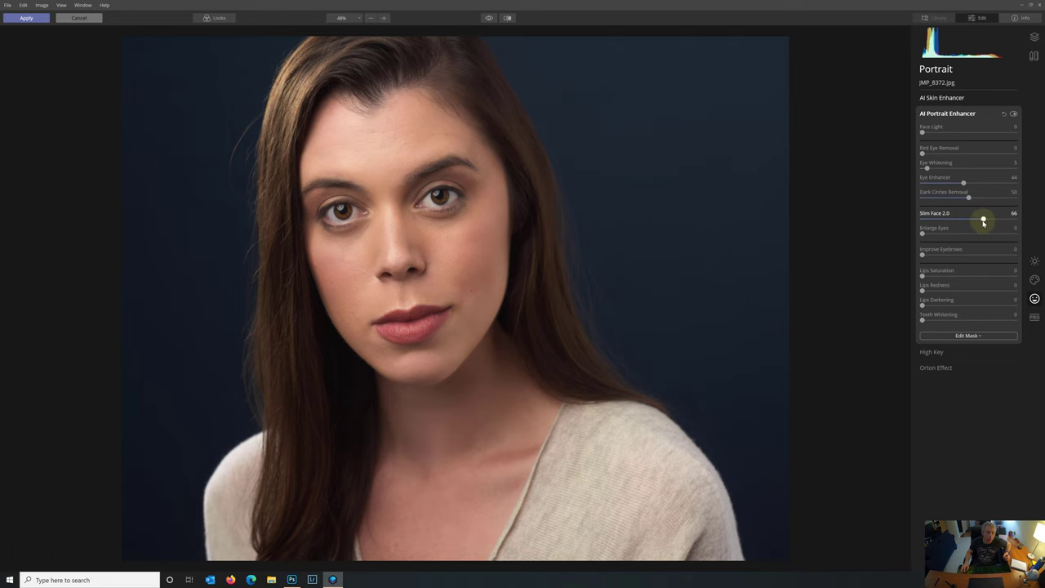
pyautogui.moveTo(983, 220); pyautogui.dragTo(938, 221)
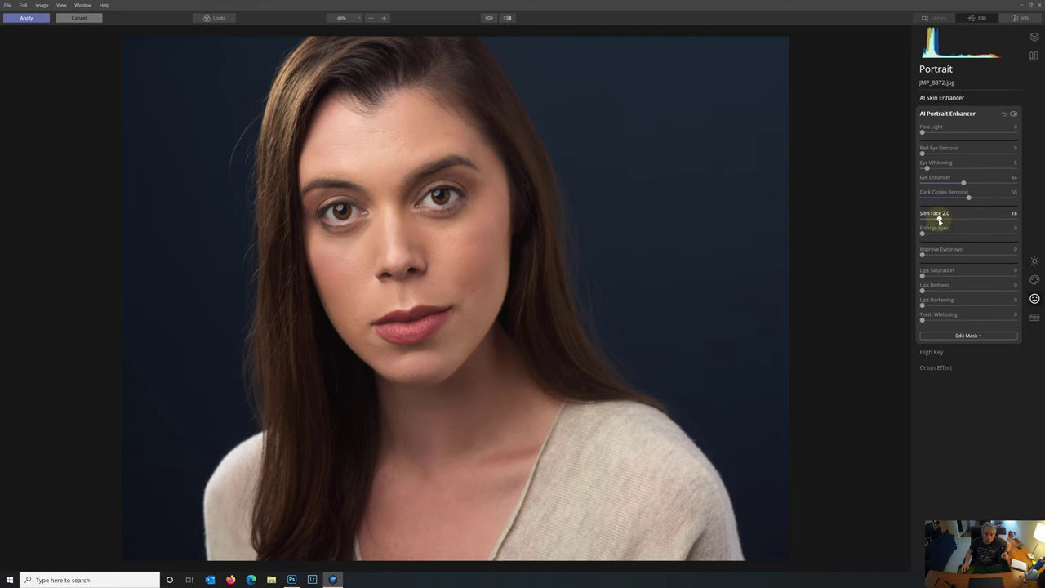
pyautogui.moveTo(938, 220); pyautogui.dragTo(914, 219)
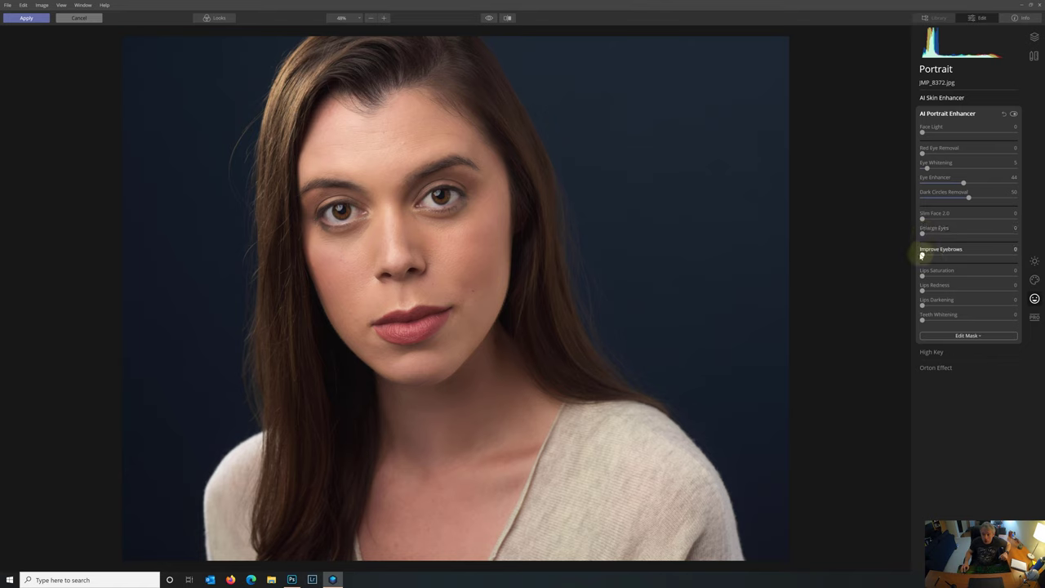
# Raise Improve Eyebrows to 51 and Lips Saturation slightly, keeping Lips Redness and Darkening at 0.
pyautogui.moveTo(923, 255); pyautogui.dragTo(956, 254)
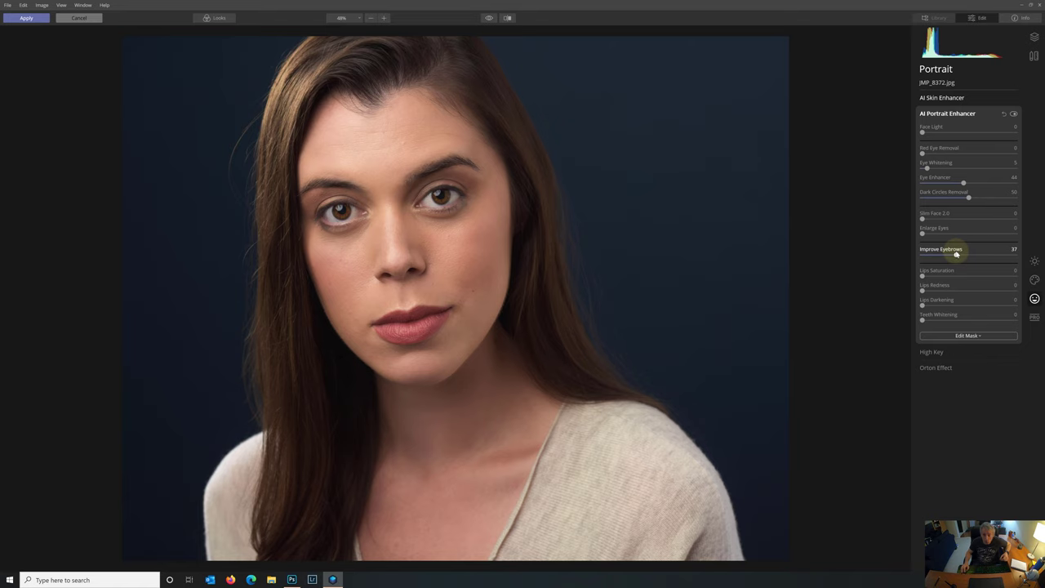
pyautogui.moveTo(957, 254); pyautogui.dragTo(968, 256)
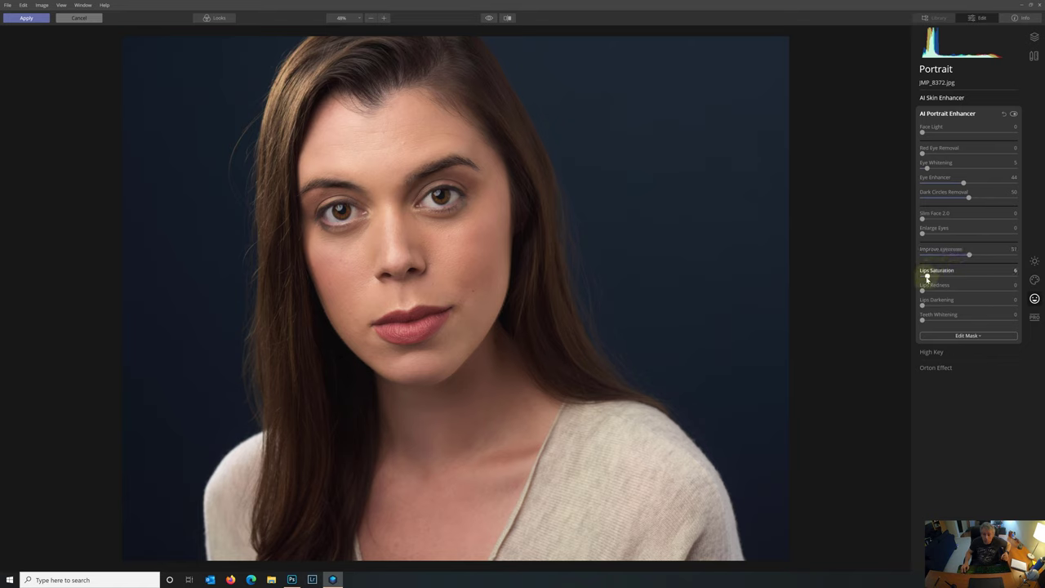
pyautogui.moveTo(923, 276); pyautogui.dragTo(928, 278)
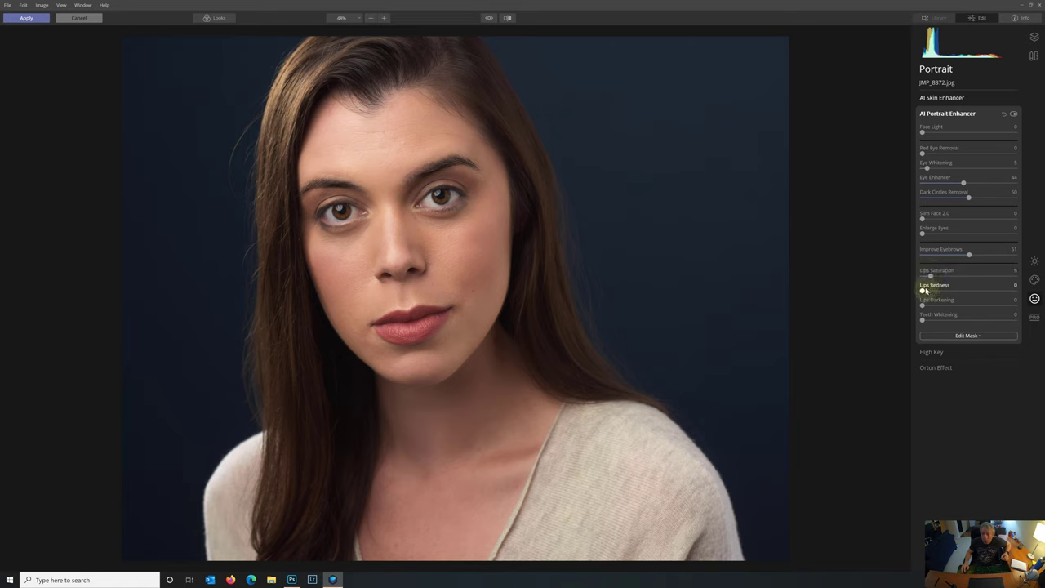
pyautogui.moveTo(920, 291)
pyautogui.mouseDown()
pyautogui.moveTo(953, 292)
pyautogui.moveTo(921, 292)
pyautogui.mouseUp()
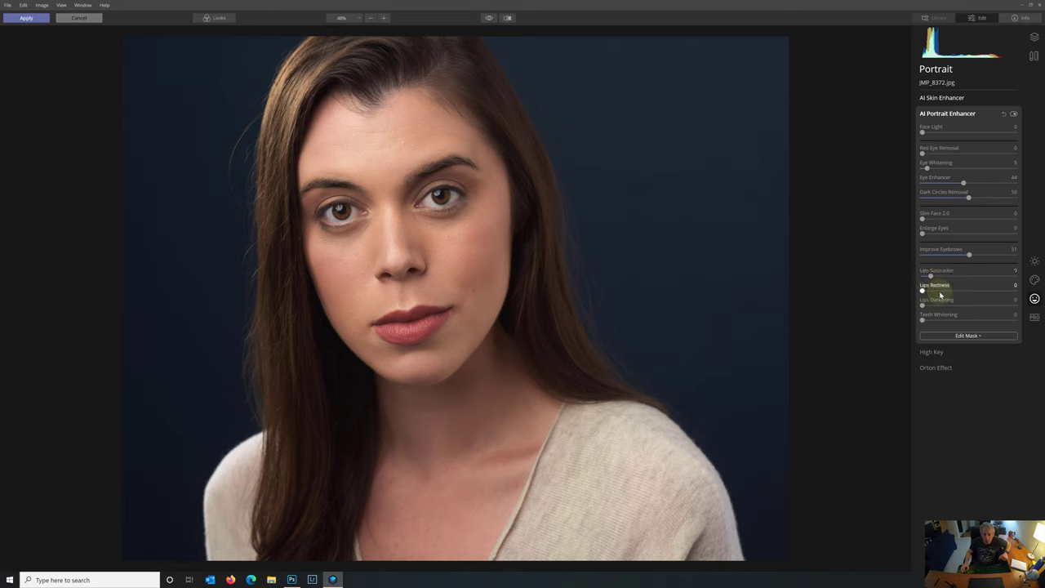
pyautogui.moveTo(922, 305)
pyautogui.mouseDown()
pyautogui.moveTo(947, 306)
pyautogui.moveTo(921, 306)
pyautogui.mouseUp()
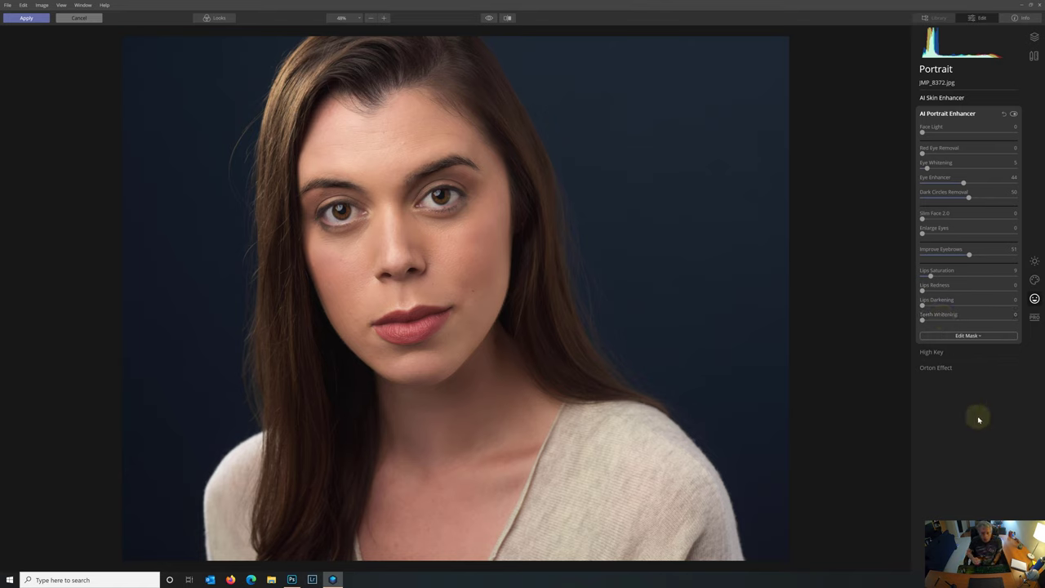
# Apply the Luminar edits to Photoshop, compare the Luminar 4 layer, then show and select Perfectly Clear 3.
pyautogui.click(27, 17)
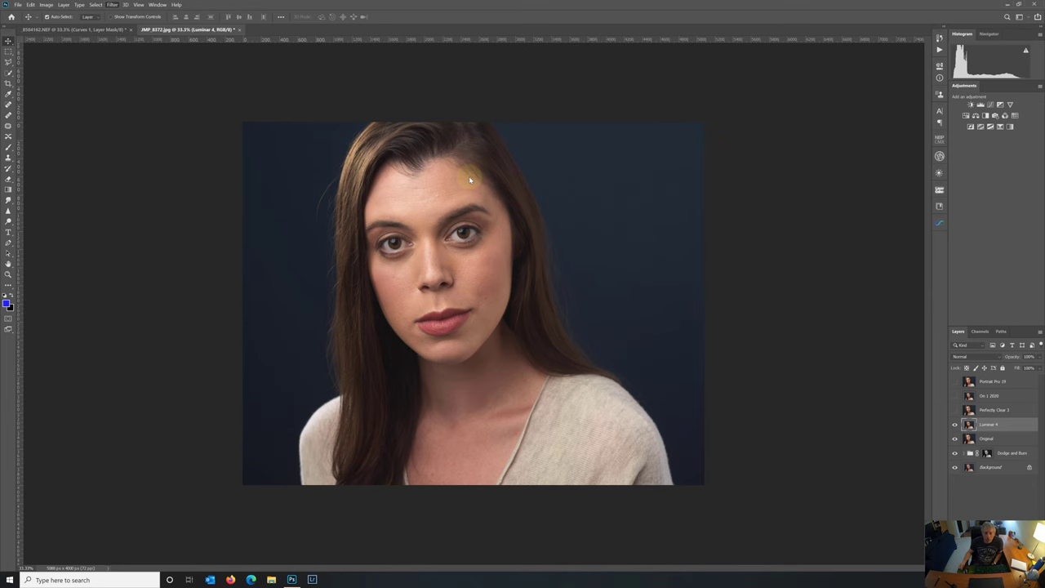
pyautogui.click(956, 424)
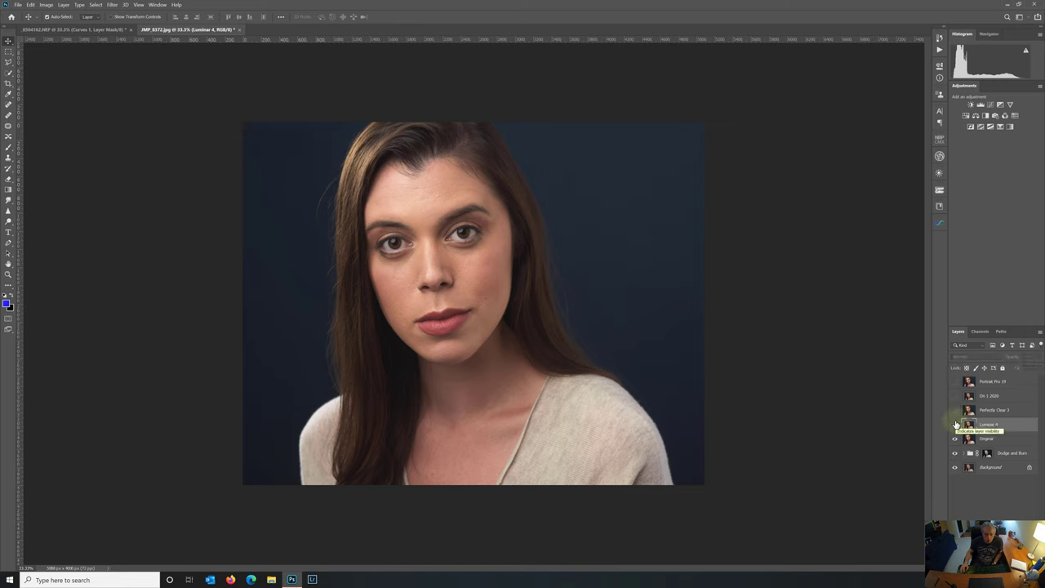
pyautogui.click(956, 424)
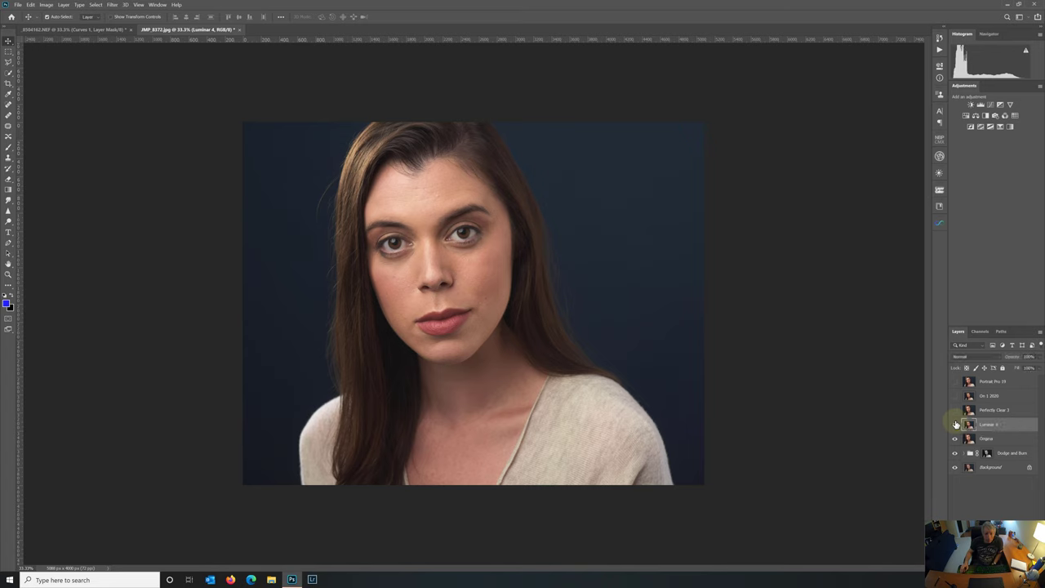
pyautogui.click(997, 411)
pyautogui.click(955, 410)
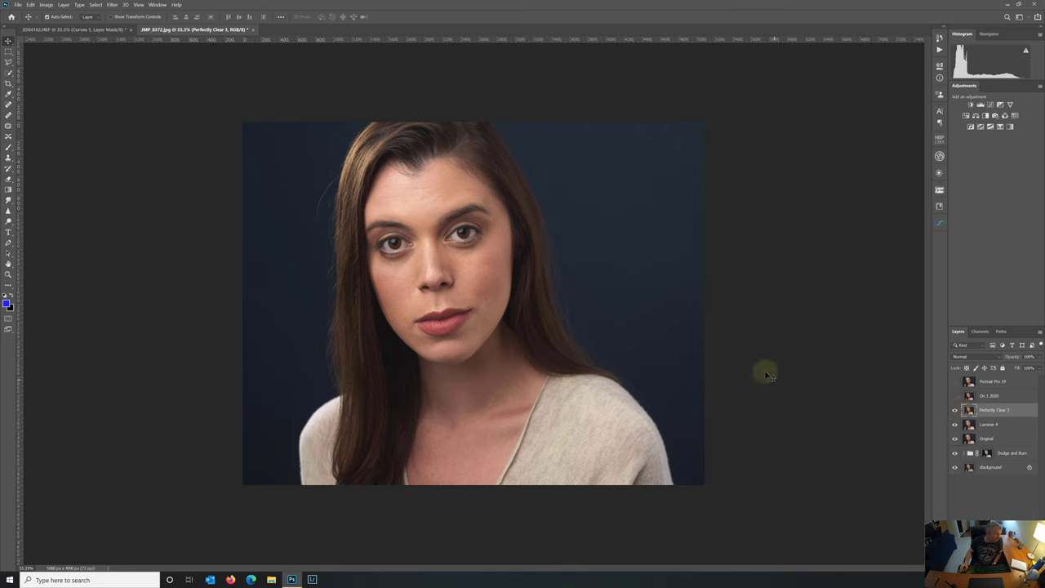
# Run Filter > Athentech Imaging > Perfectly Clear v3 on the selected layer.
pyautogui.click(116, 5)
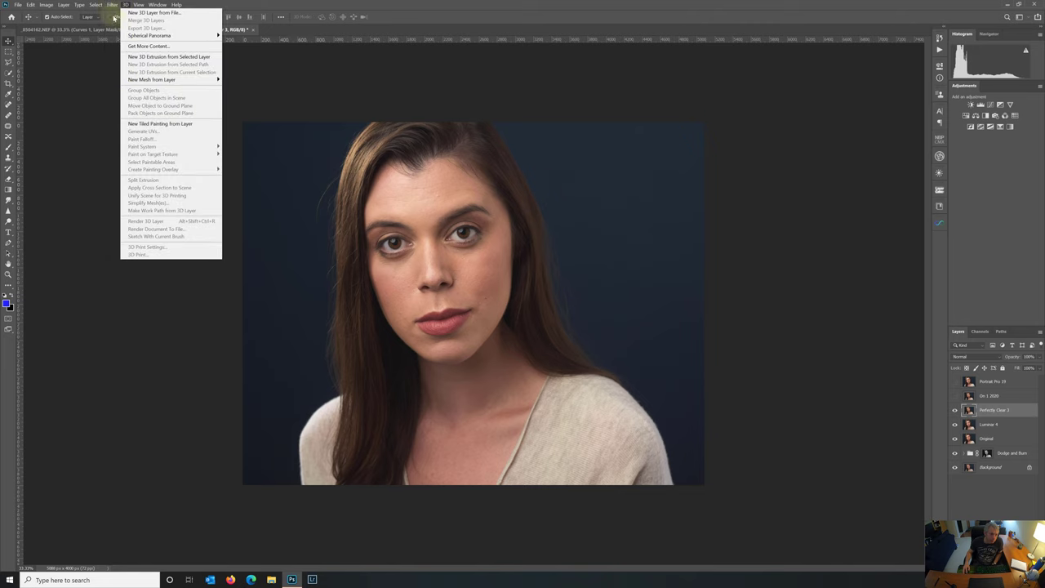
pyautogui.moveTo(114, 170)
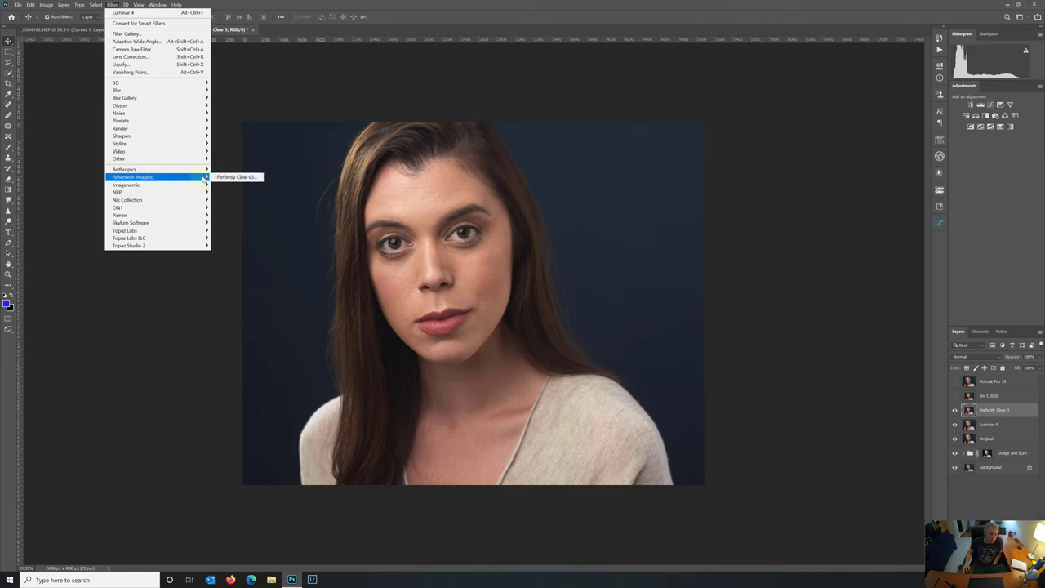
pyautogui.click(234, 176)
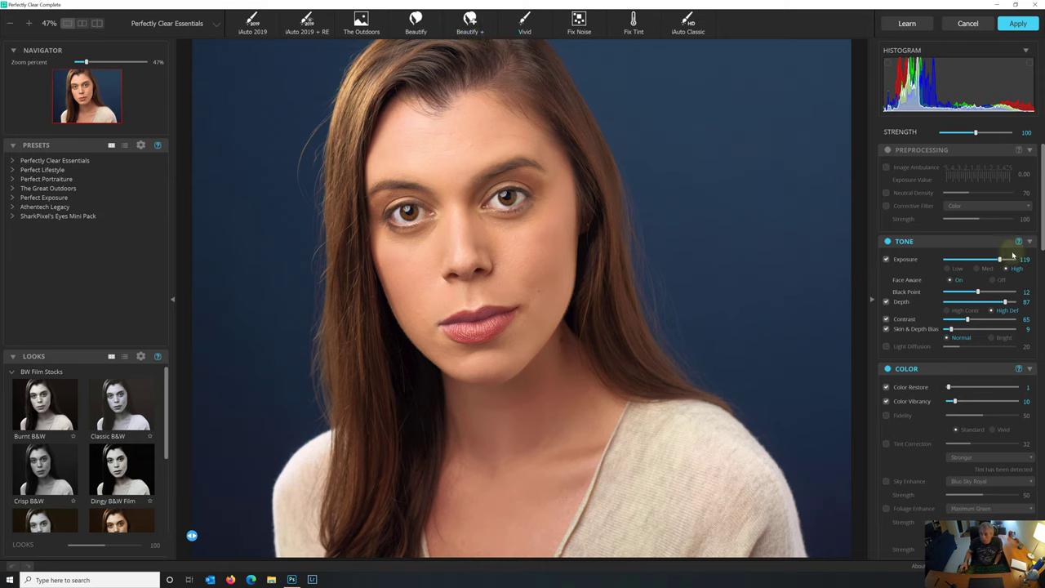
pyautogui.moveTo(1041, 208); pyautogui.dragTo(1041, 327)
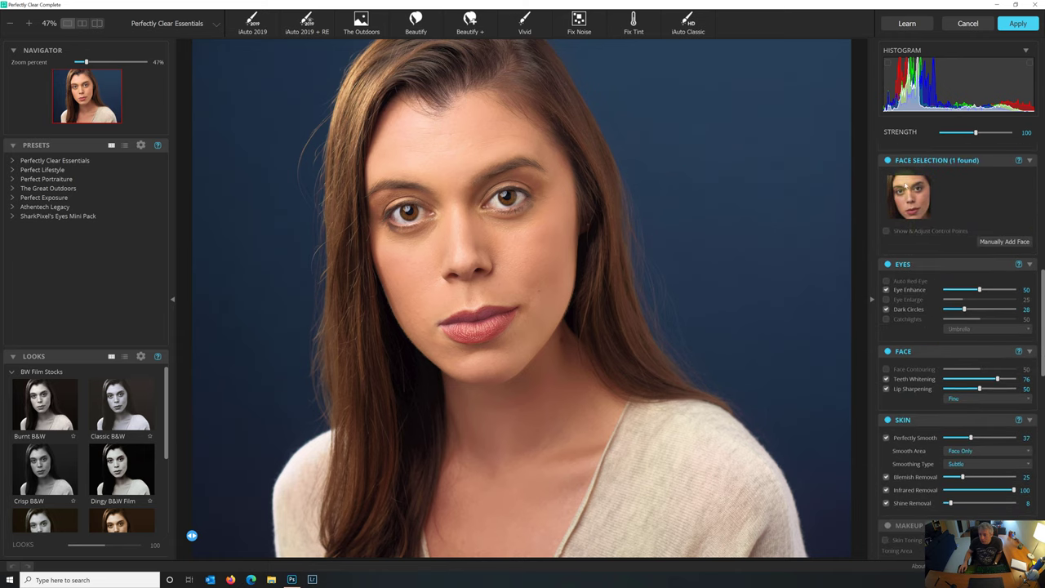
pyautogui.click(886, 232)
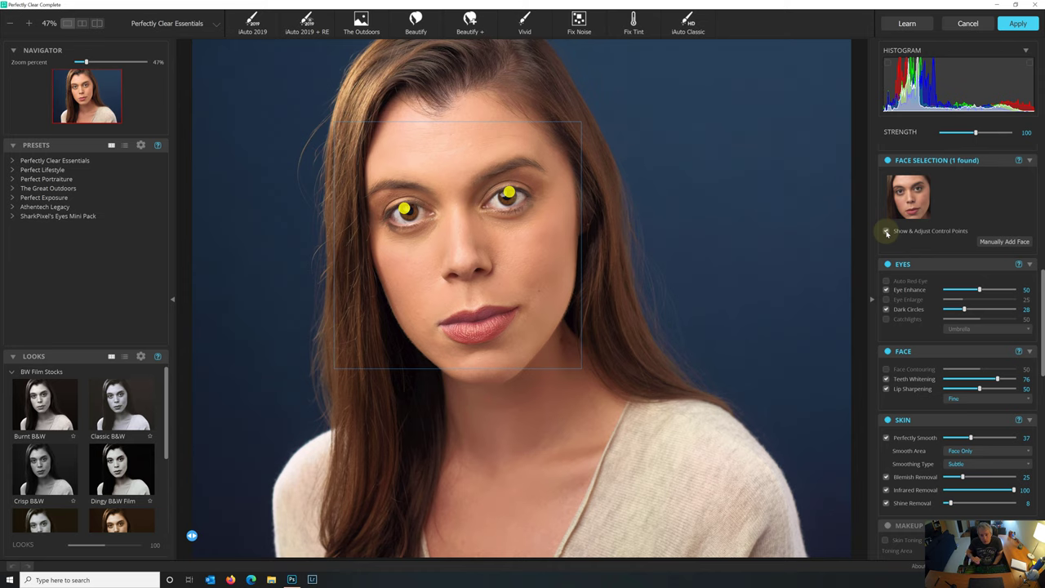
pyautogui.click(887, 232)
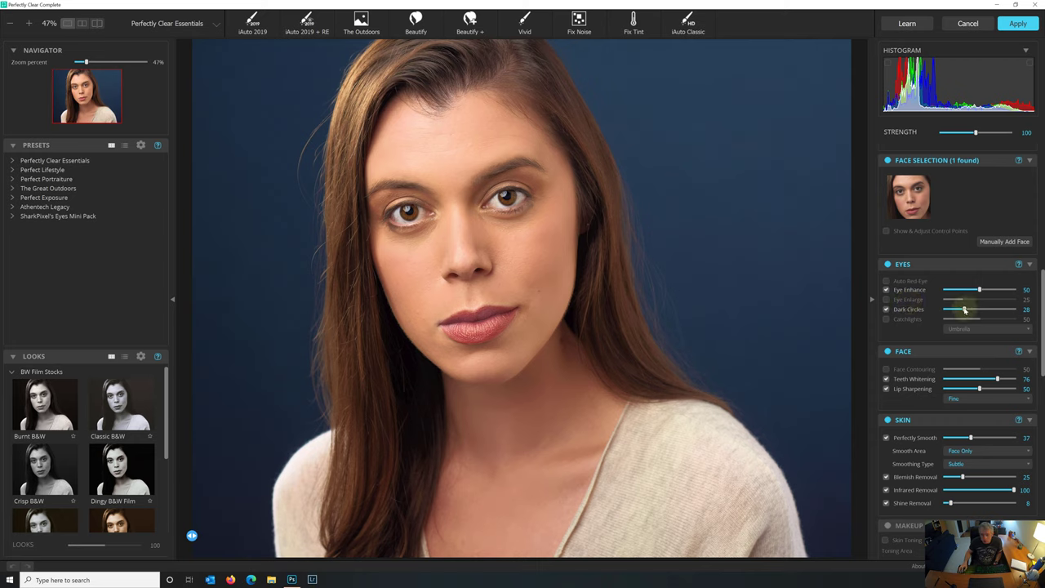
# Raise Dark Circles from 28 to 38 and leave Catchlights off, set to Beauty Dish.
pyautogui.moveTo(957, 310); pyautogui.dragTo(970, 313)
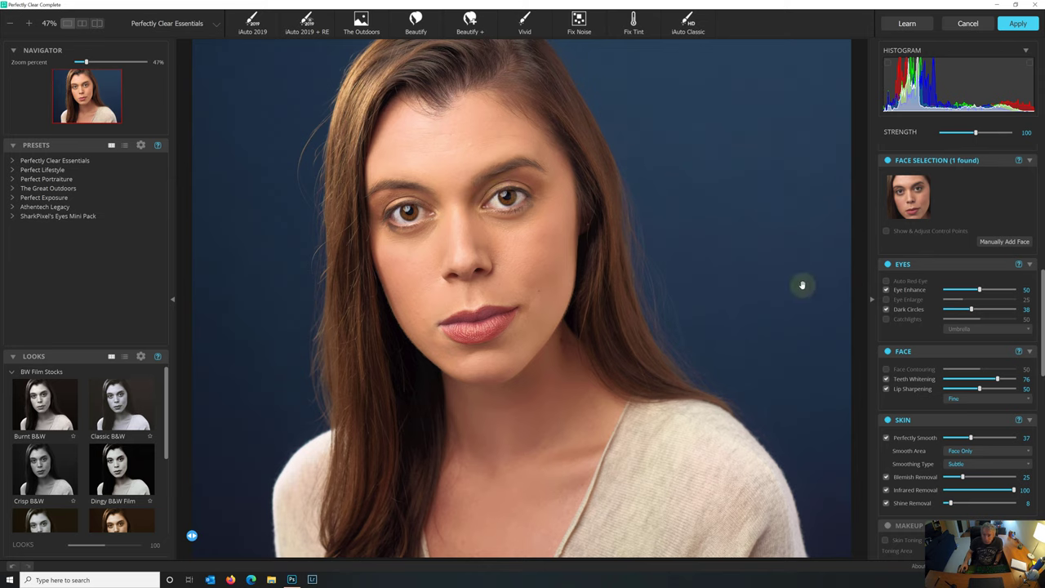
pyautogui.click(886, 319)
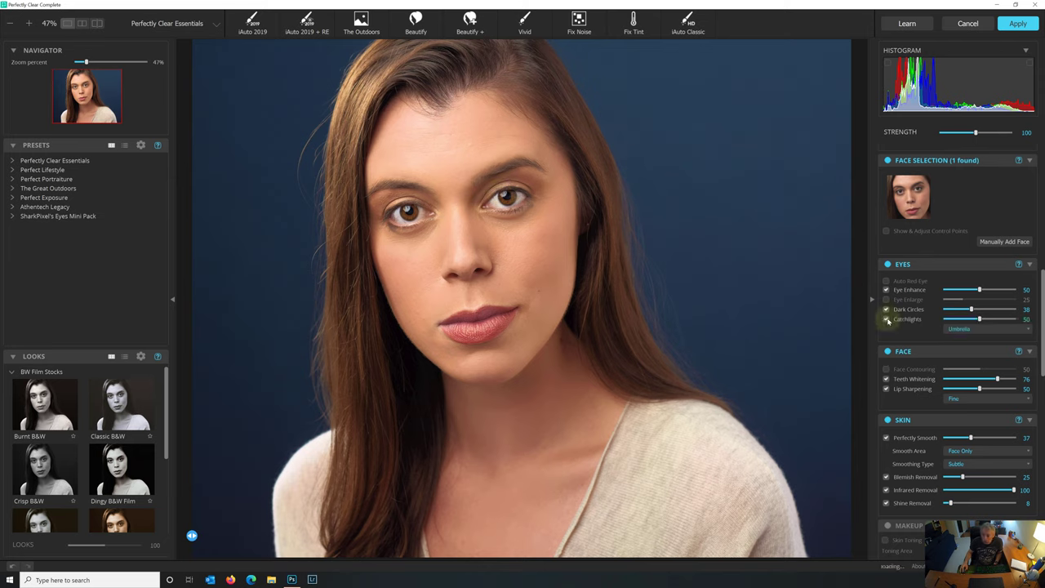
pyautogui.click(973, 329)
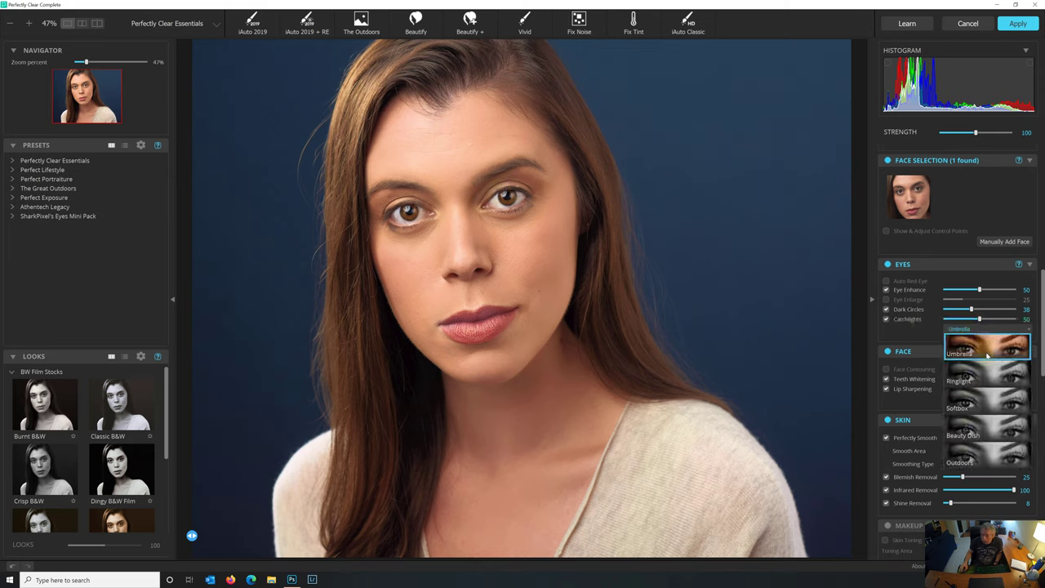
pyautogui.click(984, 428)
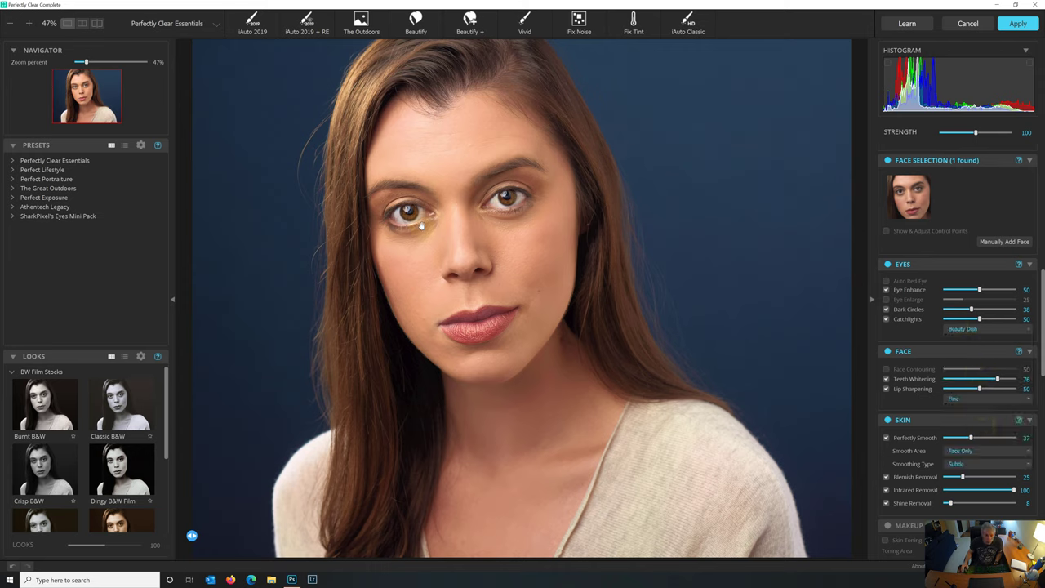
pyautogui.click(886, 319)
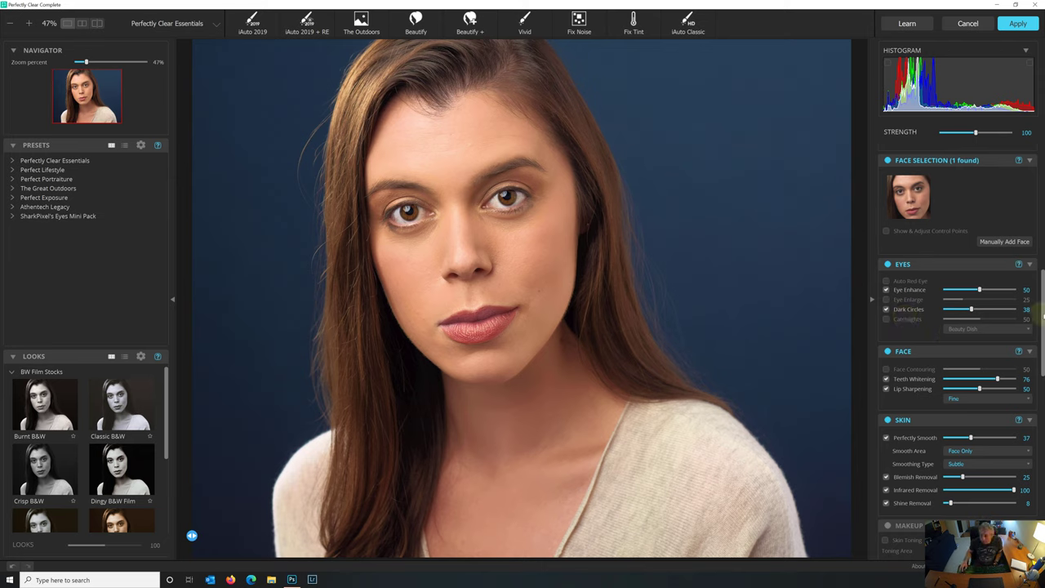
# Turn off Teeth Whitening and keep Lip Sharpening on at 50.
pyautogui.scroll(-1, 1041, 317)
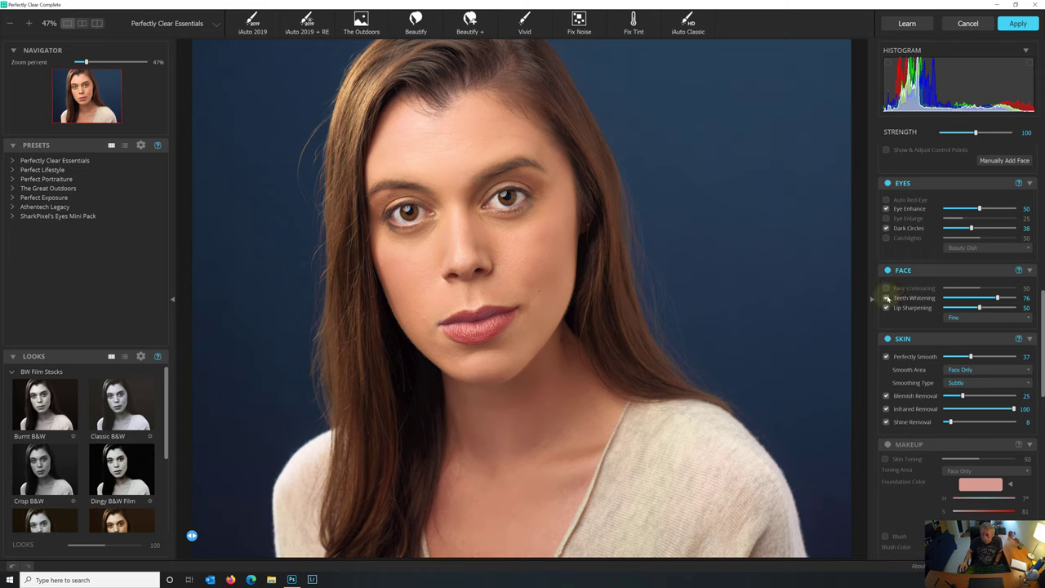
pyautogui.click(886, 298)
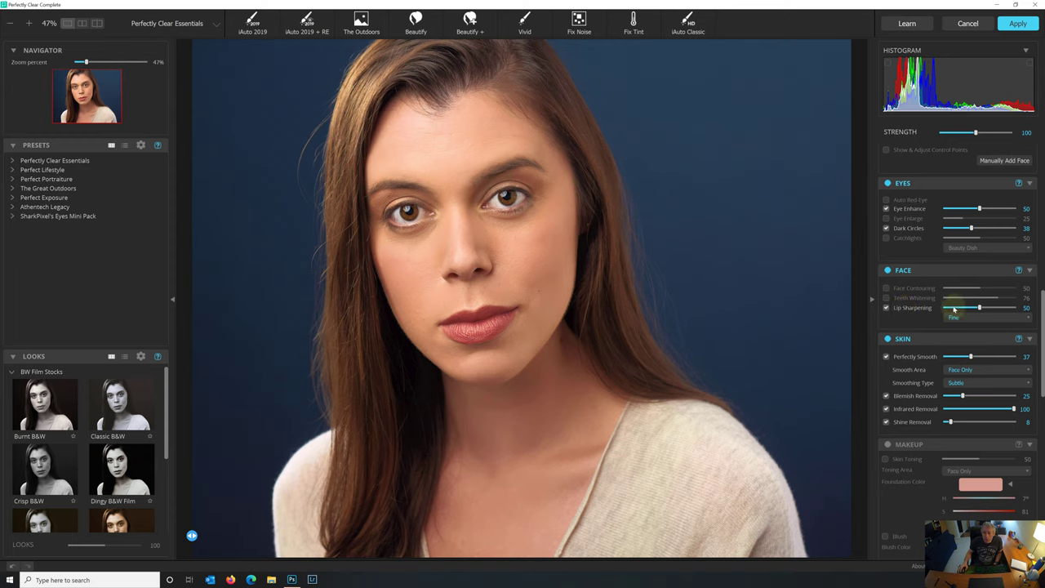
pyautogui.click(904, 310)
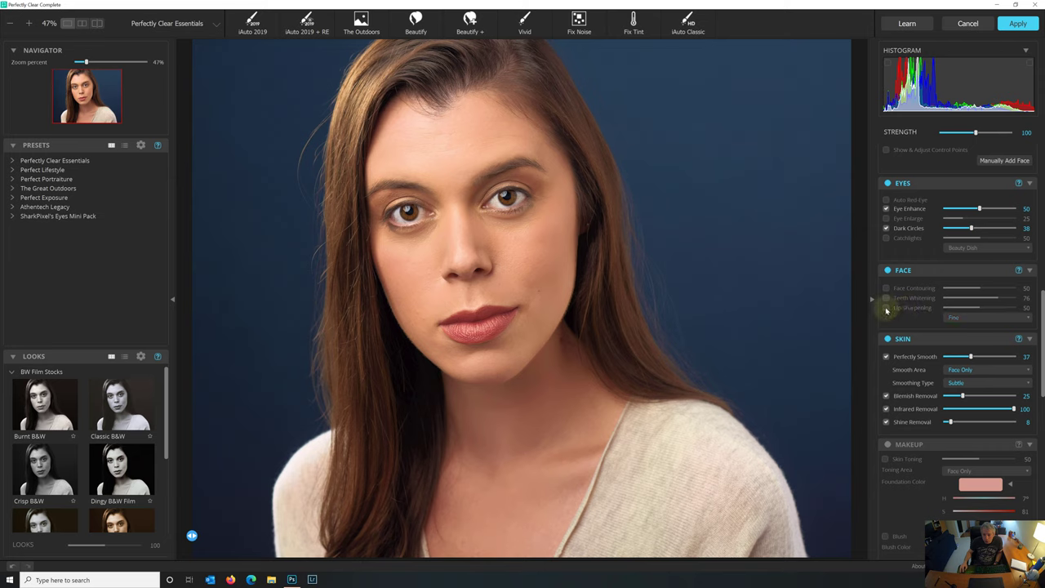
pyautogui.click(887, 309)
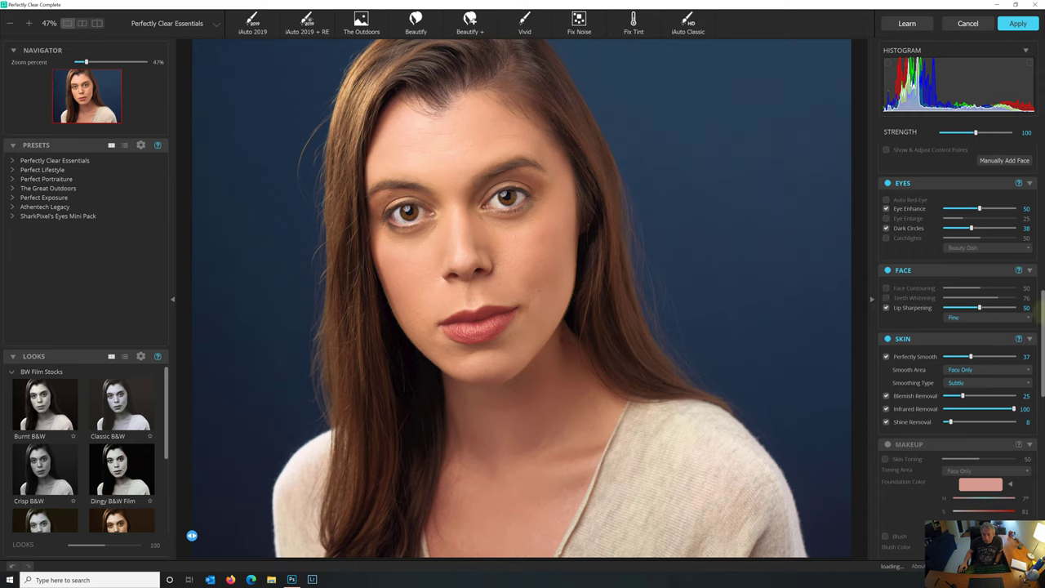
pyautogui.scroll(-1, 1041, 310)
# Set Perfectly Smooth to 34 with Face Only area and Subtle smoothing type.
pyautogui.scroll(-2, 1042, 310)
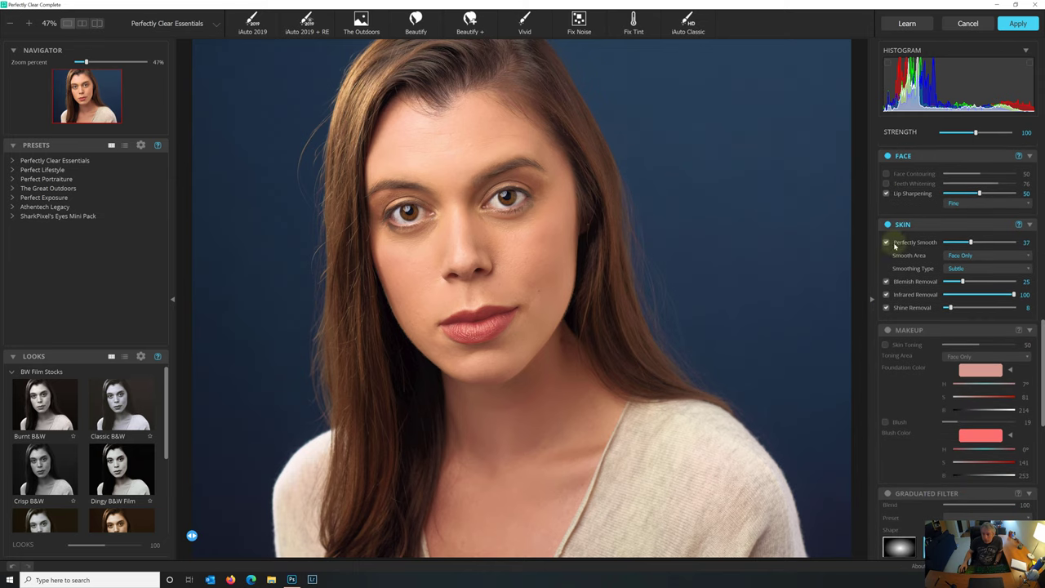
pyautogui.moveTo(970, 243); pyautogui.dragTo(996, 242)
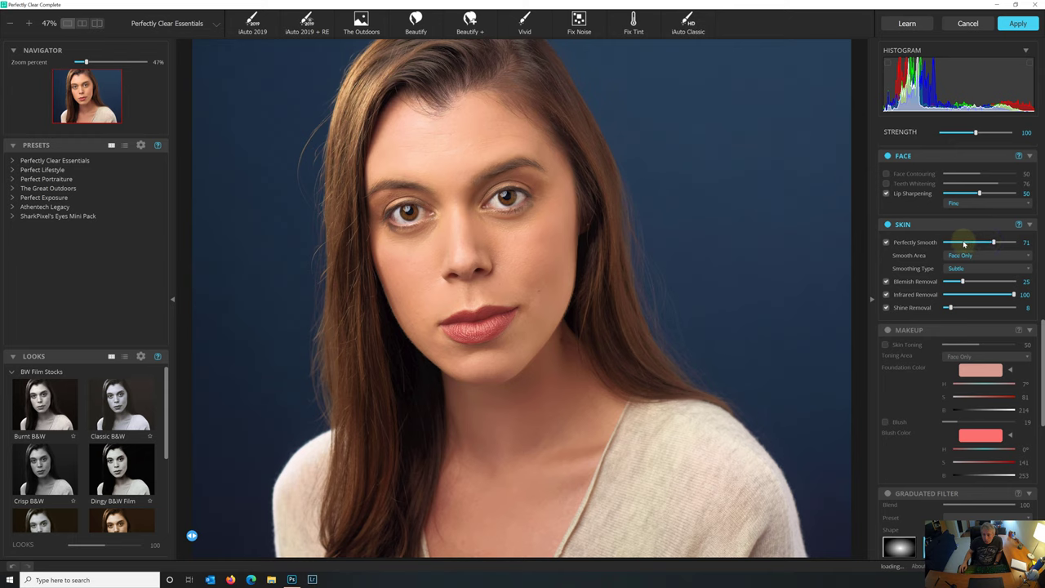
pyautogui.moveTo(974, 243); pyautogui.dragTo(927, 245)
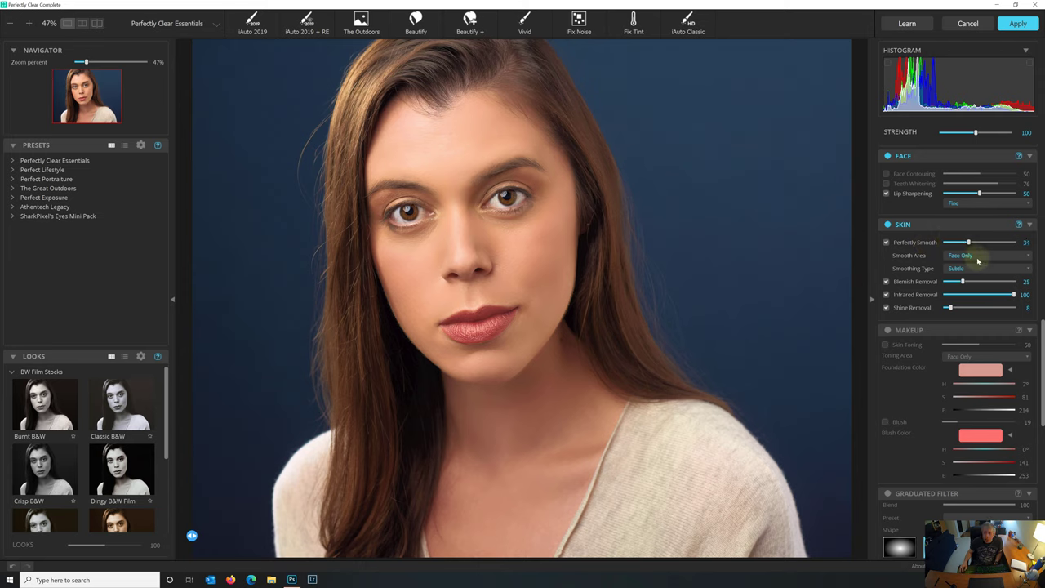
pyautogui.click(977, 257)
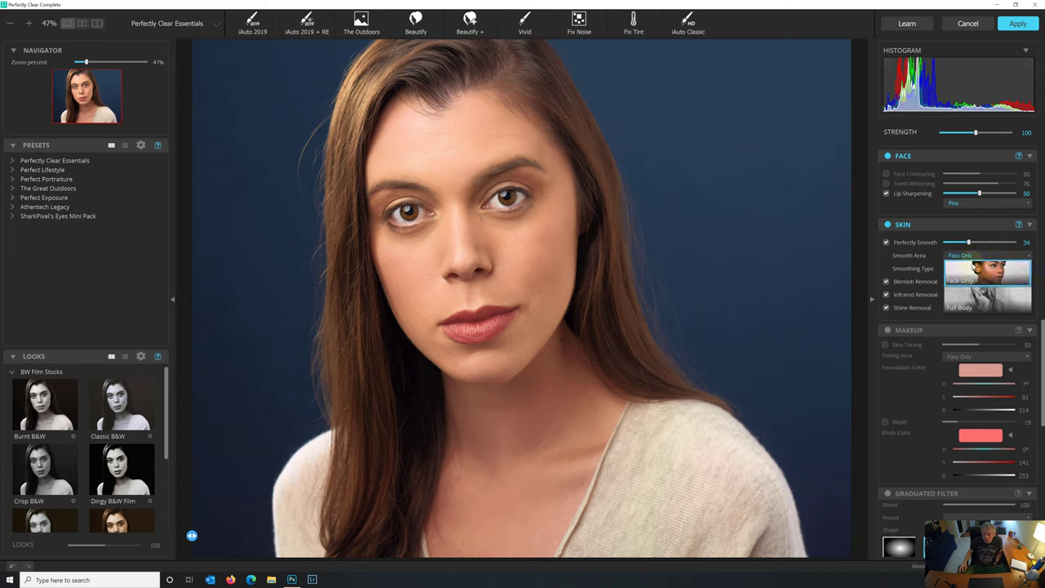
pyautogui.click(973, 260)
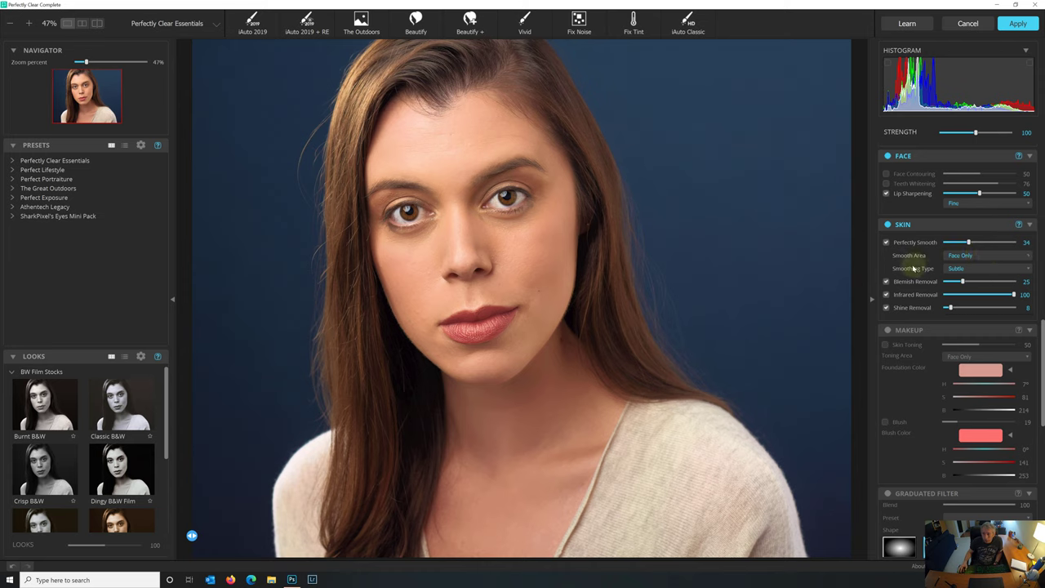
pyautogui.click(966, 270)
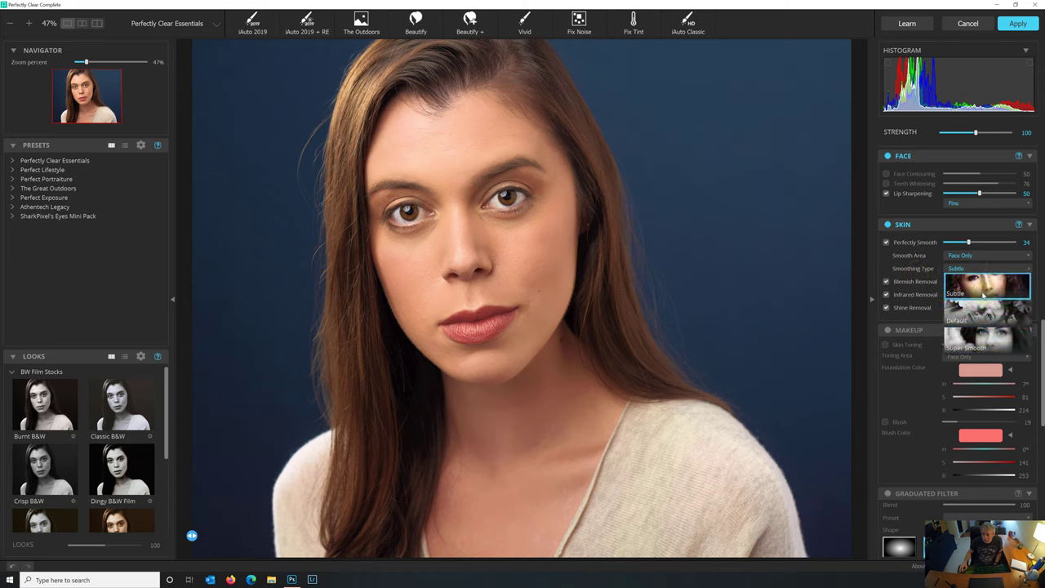
pyautogui.click(984, 295)
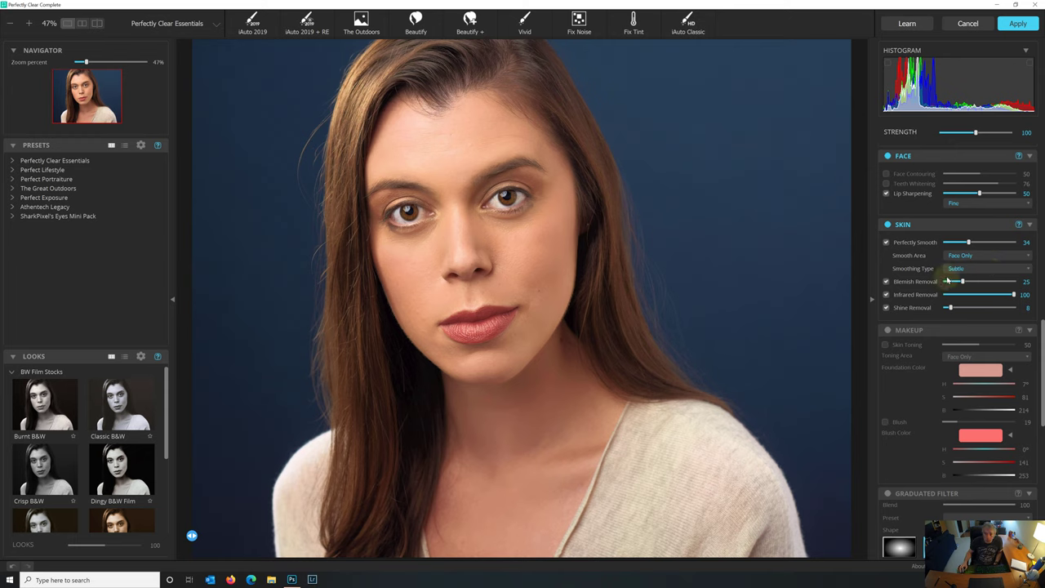
# Raise Blemish Removal to 33 and keep Infrared Removal on at 100.
pyautogui.moveTo(962, 283); pyautogui.dragTo(967, 282)
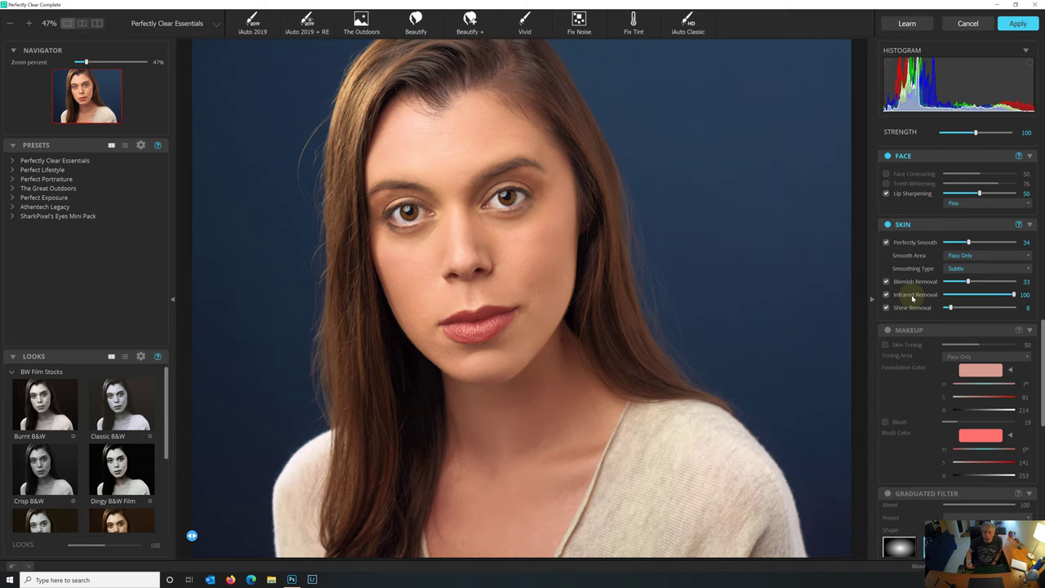
pyautogui.click(911, 297)
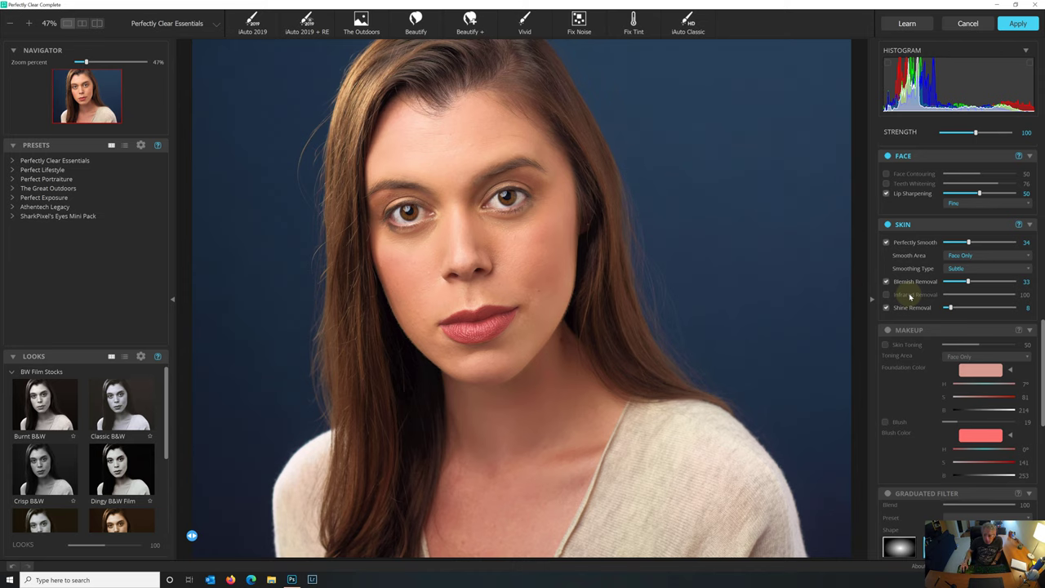
pyautogui.click(911, 298)
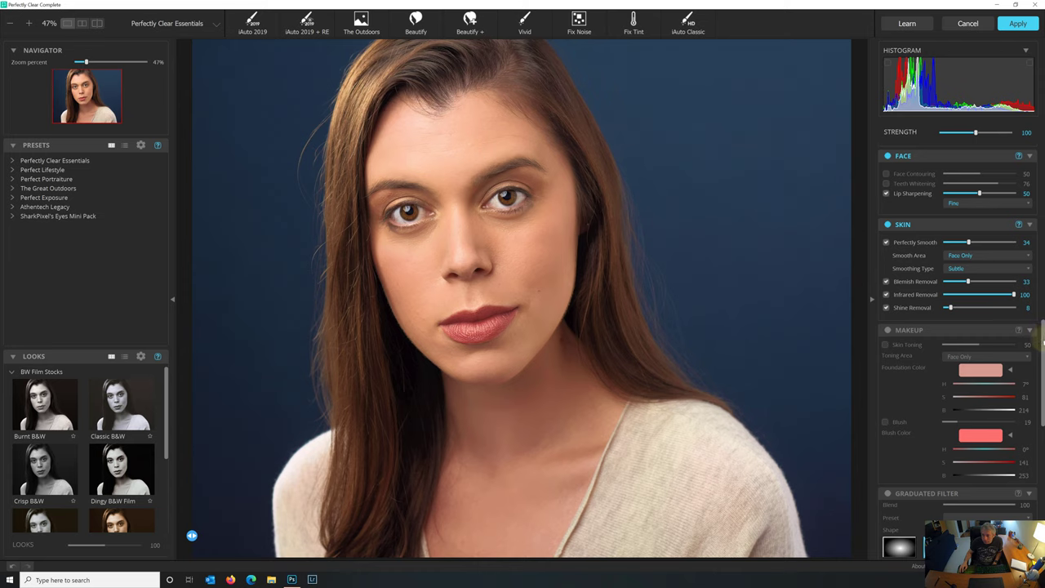
# Enable the Makeup section and Skin Toning, previewing the foundation colour presets.
pyautogui.scroll(-3, 1042, 339)
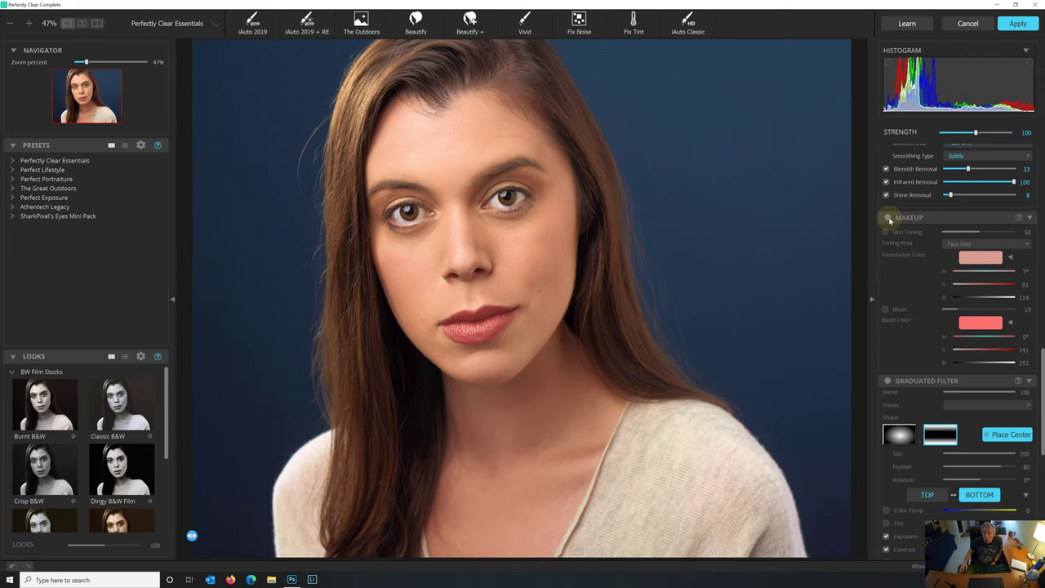
pyautogui.click(888, 218)
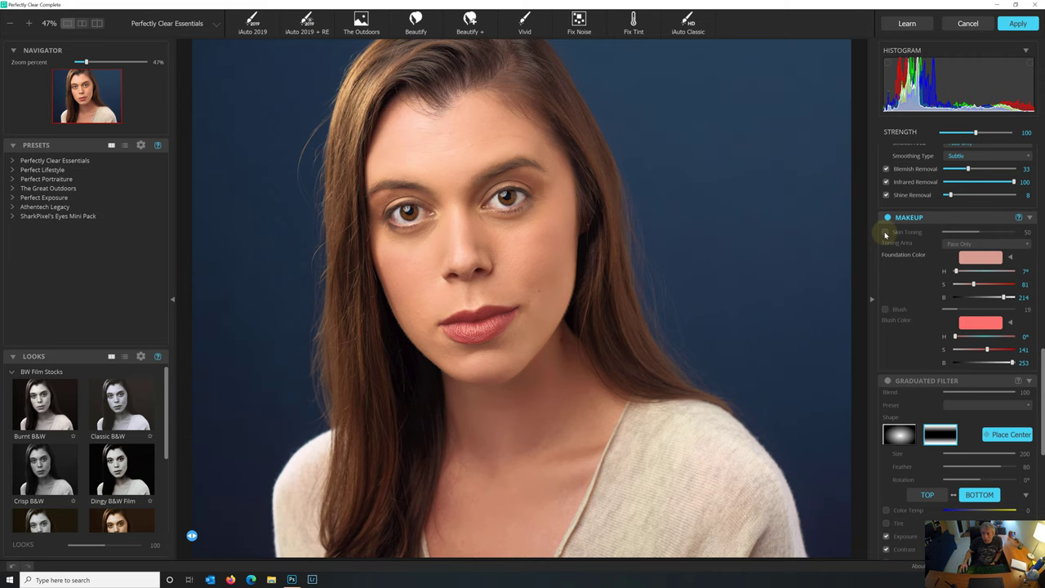
pyautogui.click(884, 232)
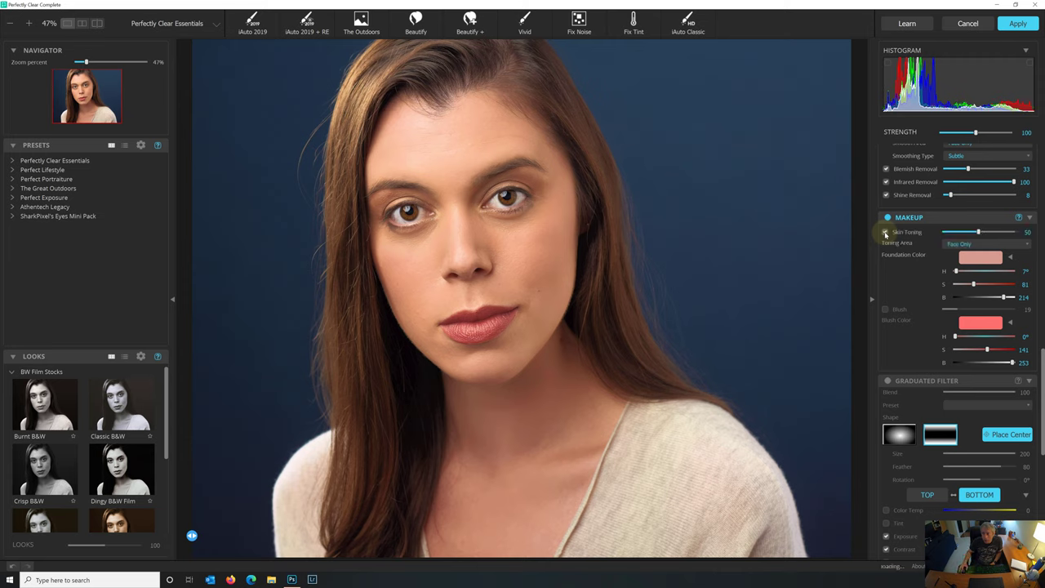
pyautogui.click(992, 260)
pyautogui.click(992, 260)
# Turn on Blush at 48, review the blush colours, then switch Makeup off.
pyautogui.click(885, 308)
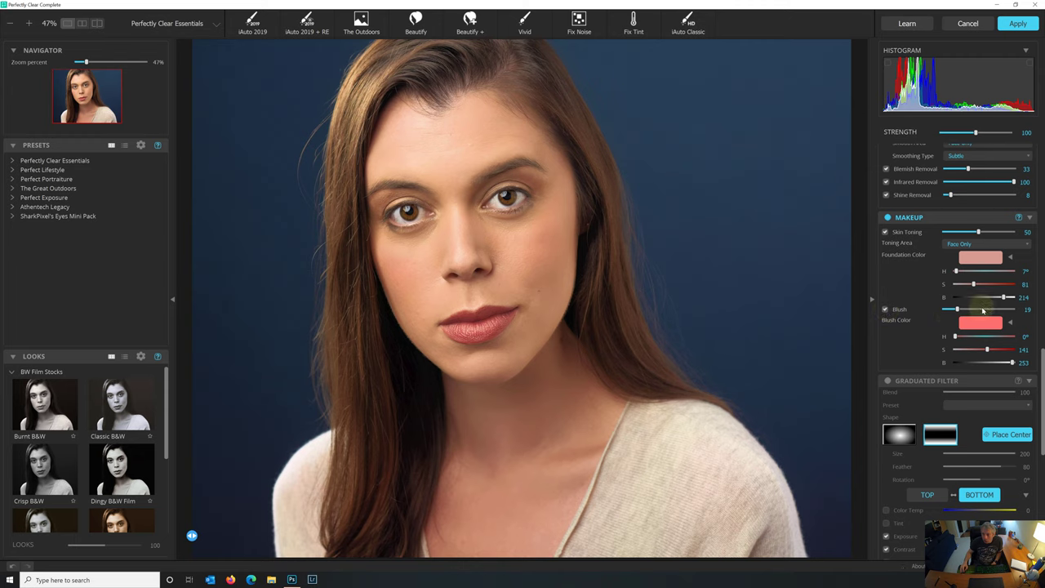
pyautogui.moveTo(958, 310); pyautogui.dragTo(1001, 314)
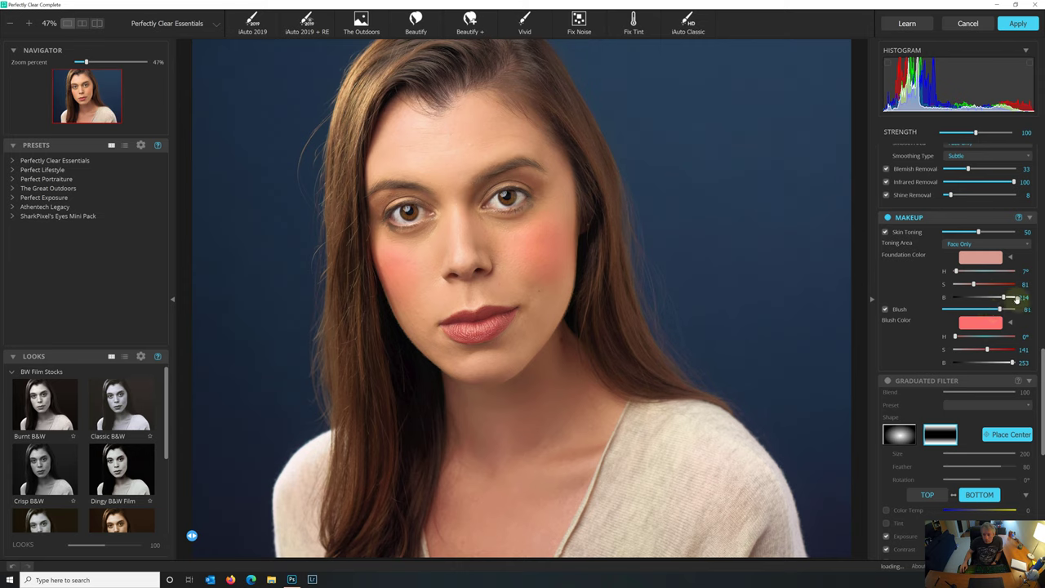
pyautogui.moveTo(1000, 310); pyautogui.dragTo(976, 310)
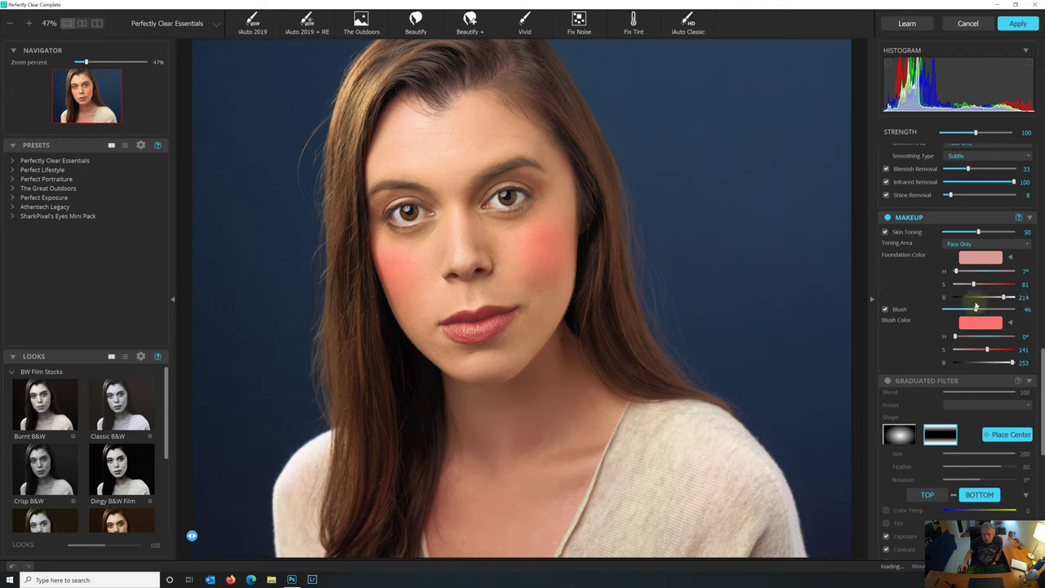
pyautogui.click(975, 309)
pyautogui.click(979, 322)
pyautogui.click(977, 324)
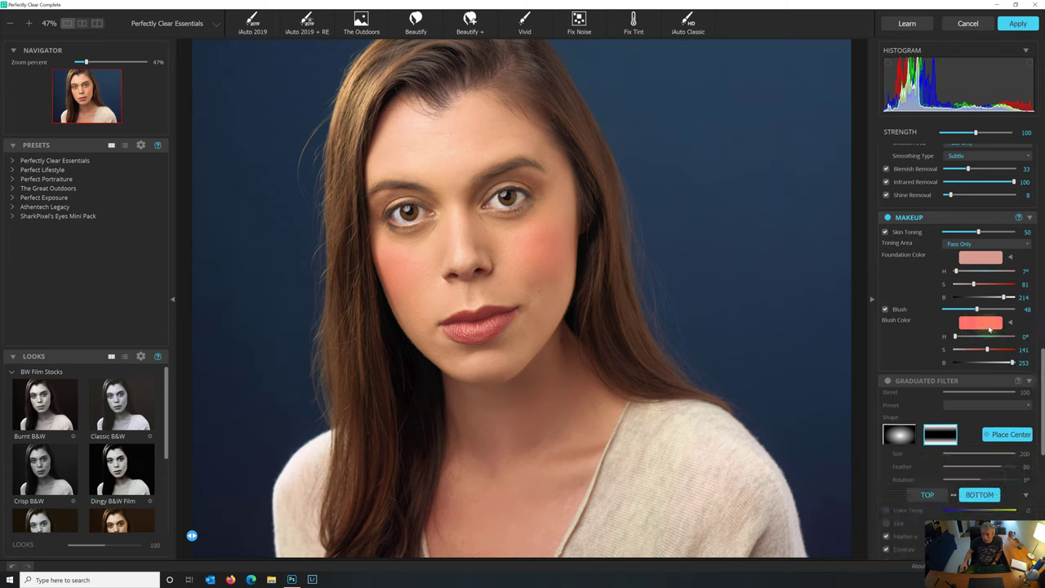
pyautogui.click(888, 219)
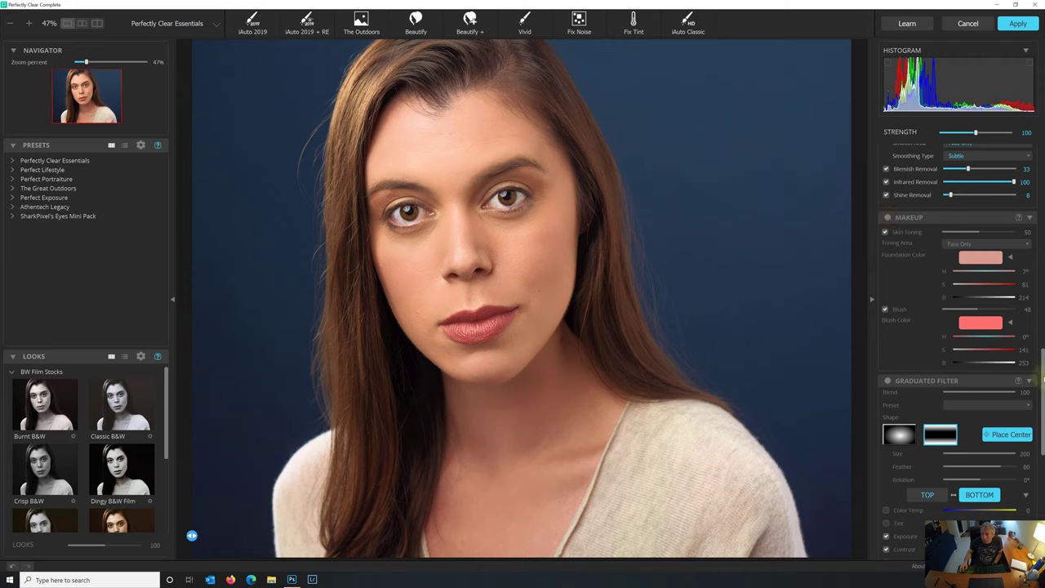
pyautogui.moveTo(1043, 379); pyautogui.dragTo(1041, 355)
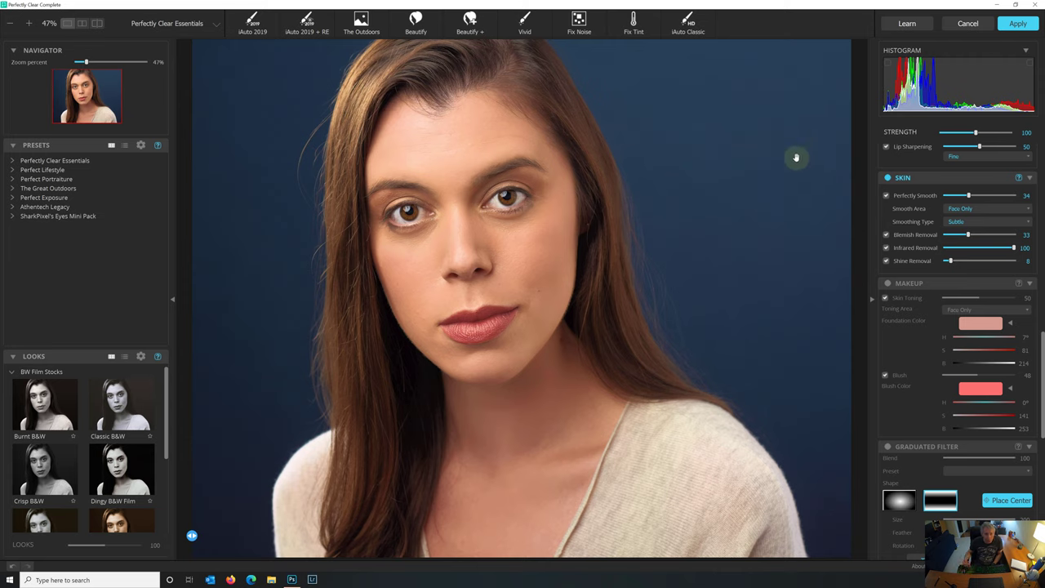
pyautogui.click(11, 181)
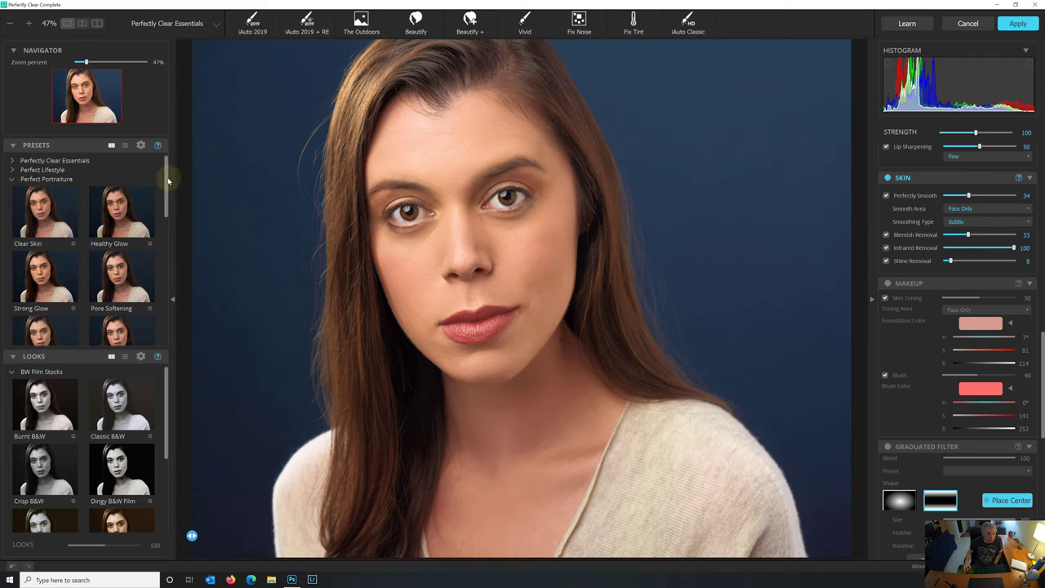
pyautogui.moveTo(167, 180)
pyautogui.mouseDown()
pyautogui.moveTo(162, 304)
pyautogui.moveTo(164, 159)
pyautogui.mouseUp()
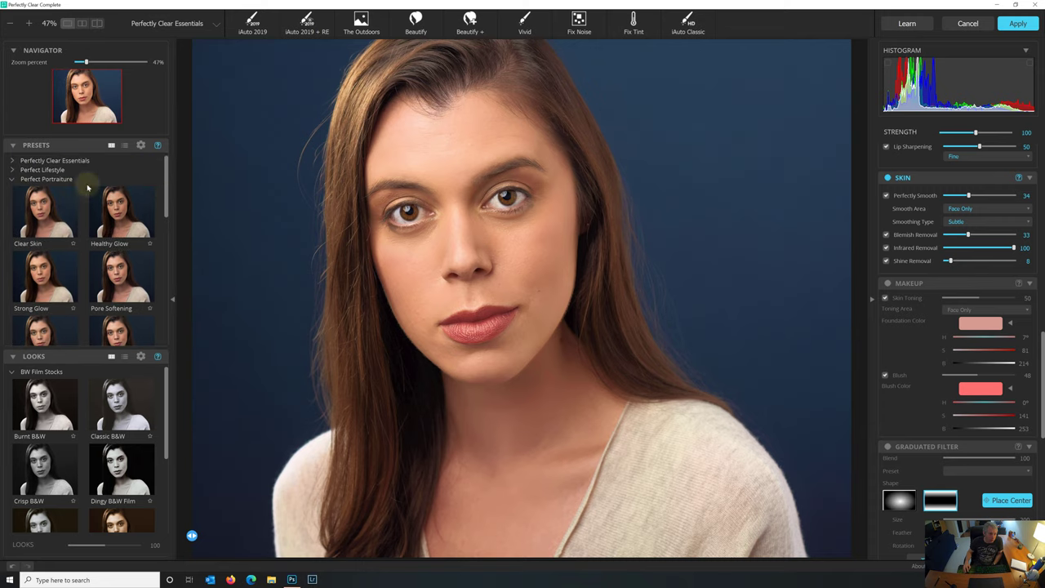
pyautogui.click(11, 178)
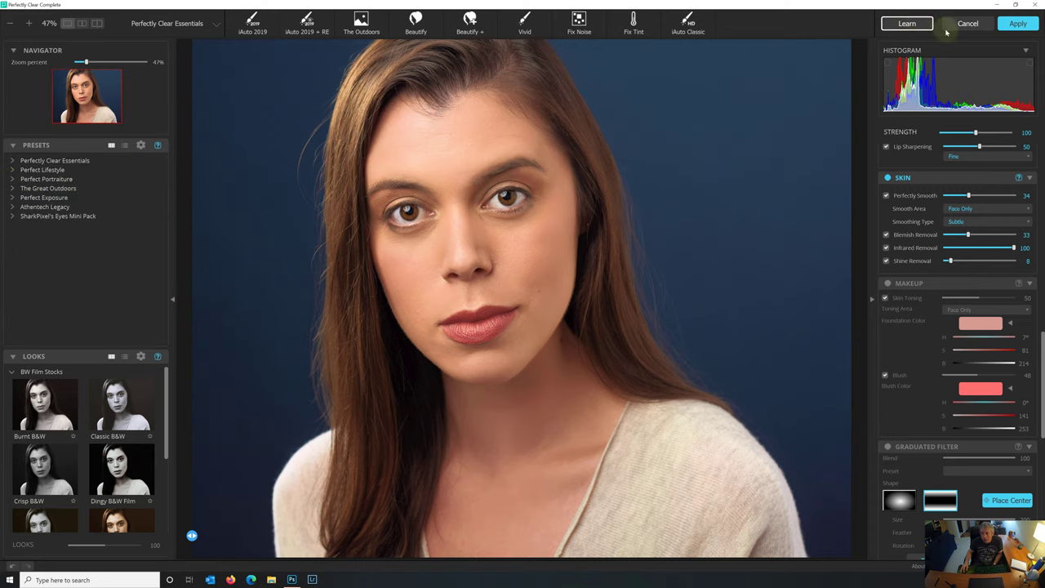
# Apply the Perfectly Clear edits and toggle the Perfectly Clear 3 layer to compare.
pyautogui.click(1017, 23)
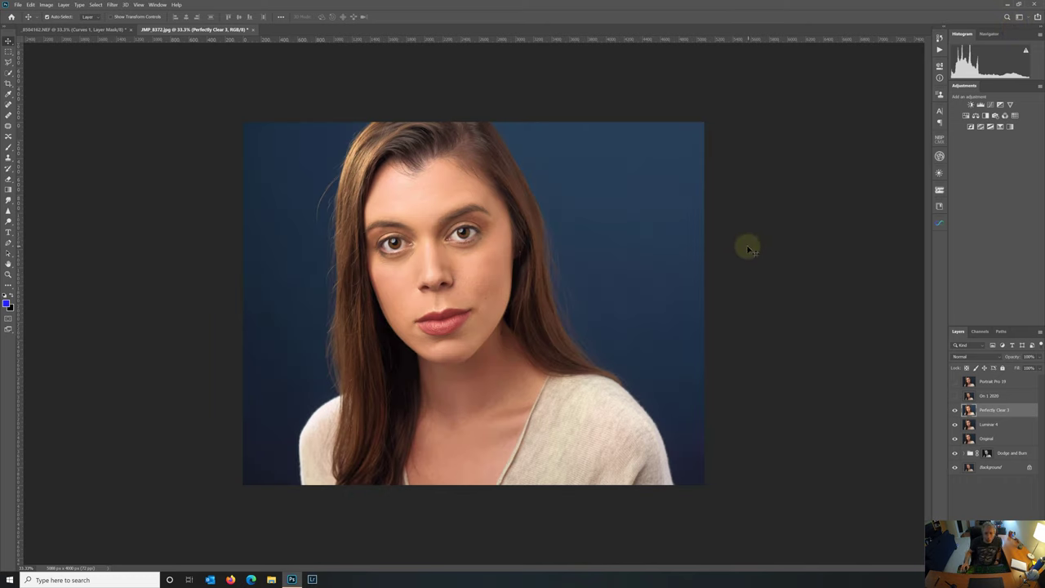
pyautogui.click(955, 410)
pyautogui.click(955, 410)
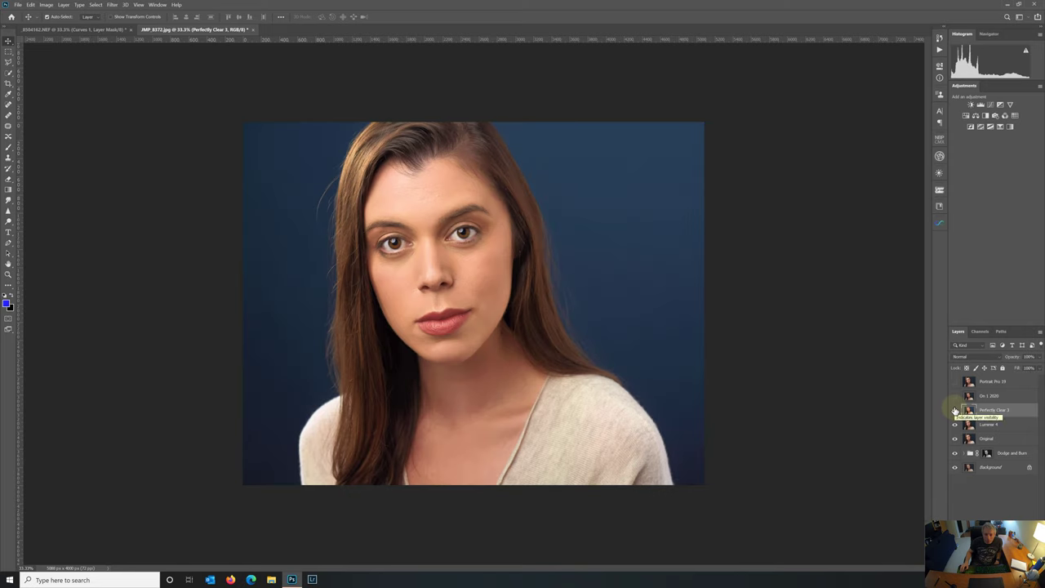
pyautogui.click(955, 411)
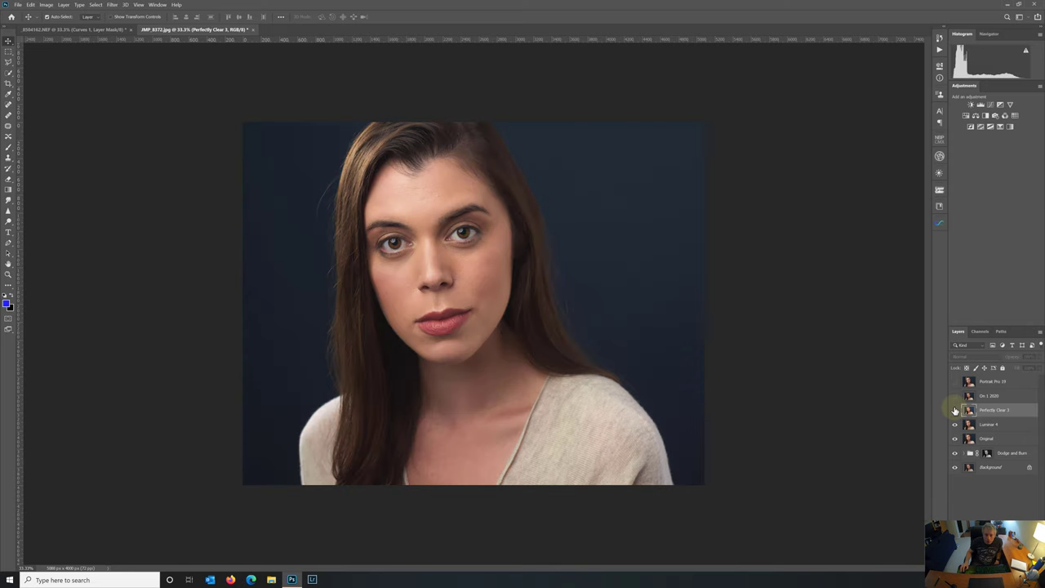
pyautogui.click(955, 410)
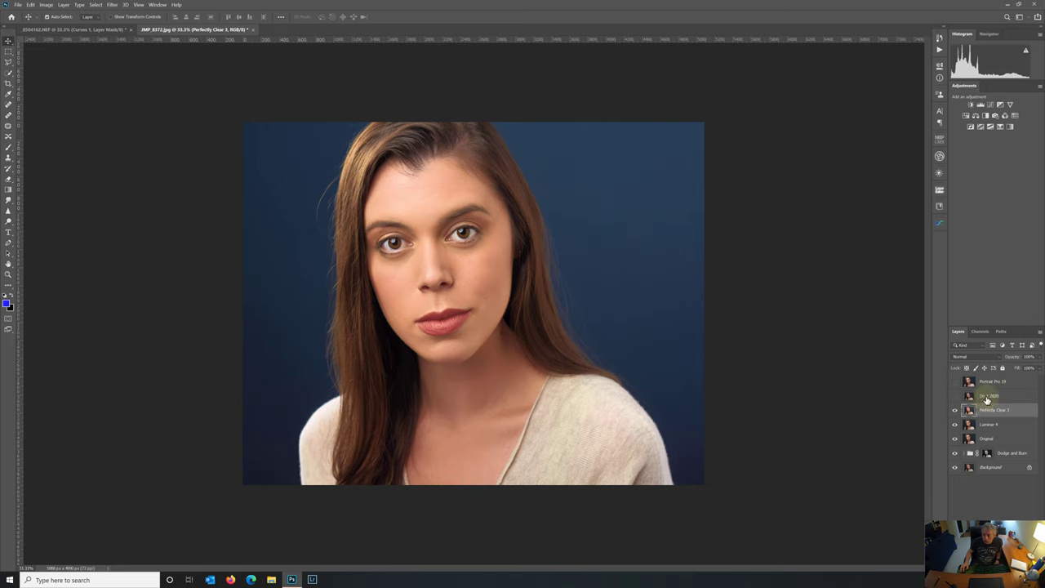
# Select and show the On 1 2020 layer, then bring up the Filter > ON1 choices.
pyautogui.click(986, 398)
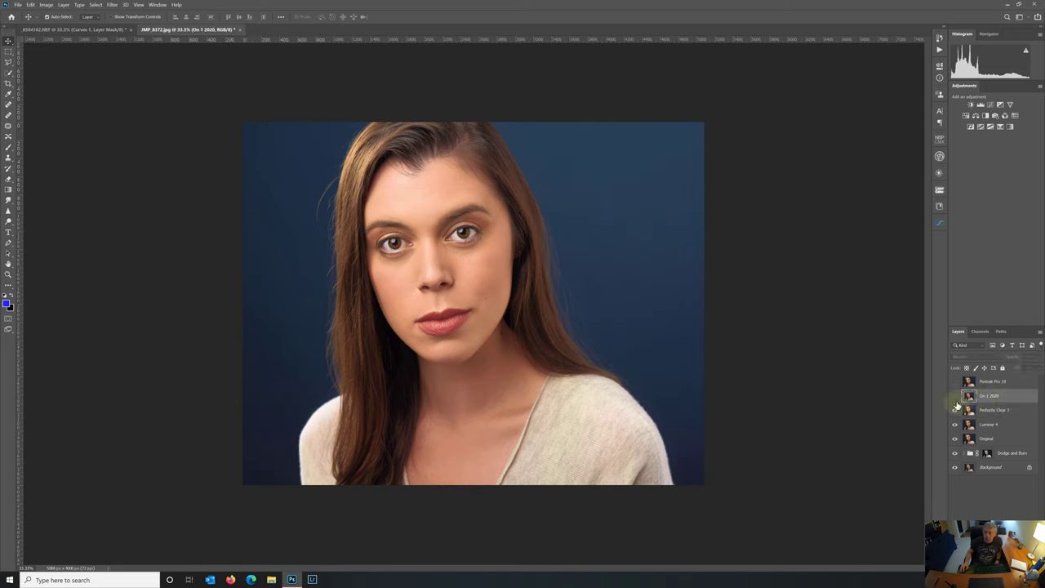
pyautogui.click(955, 396)
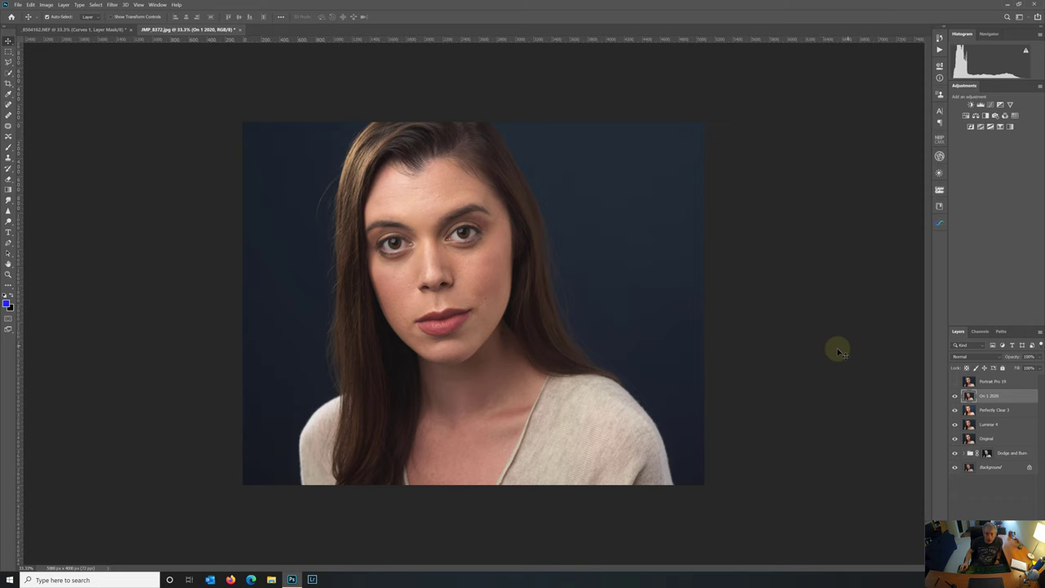
pyautogui.click(111, 5)
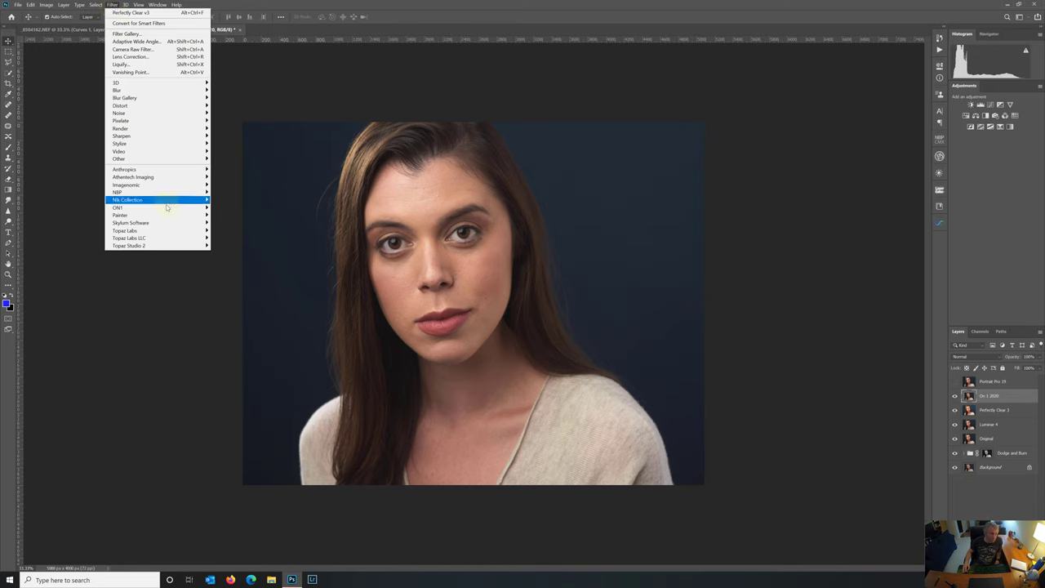
pyautogui.moveTo(196, 211)
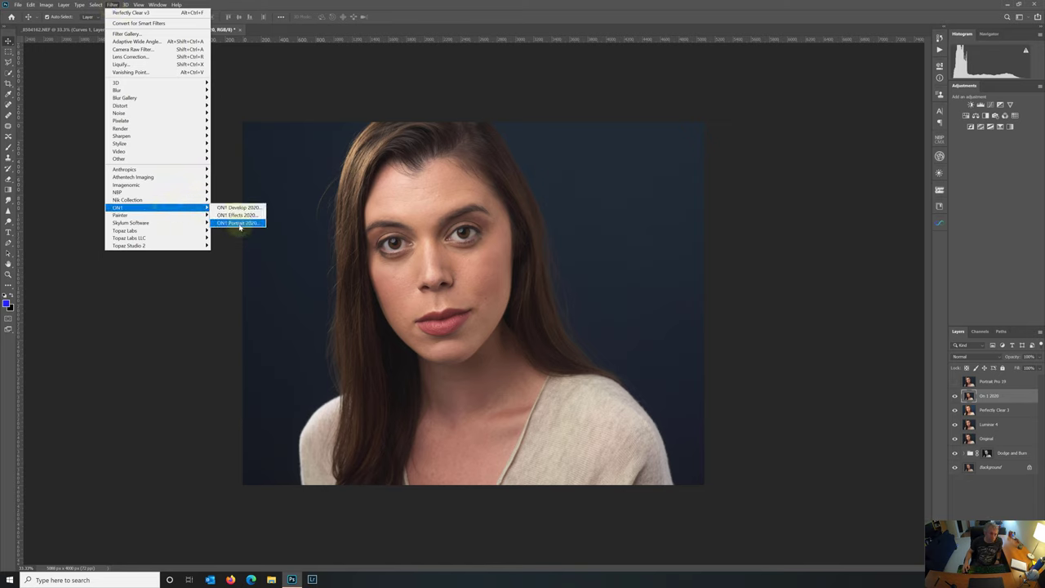
# Launch ON1 Portrait 2020 on the layer and collapse and re-expand the Portrait layer settings.
pyautogui.click(239, 224)
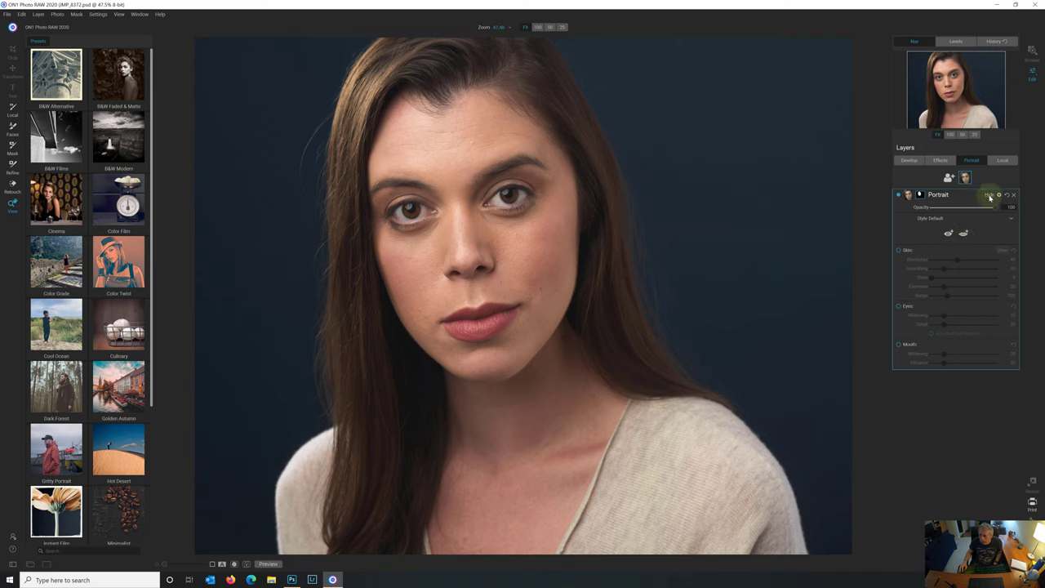
pyautogui.click(986, 196)
pyautogui.click(987, 196)
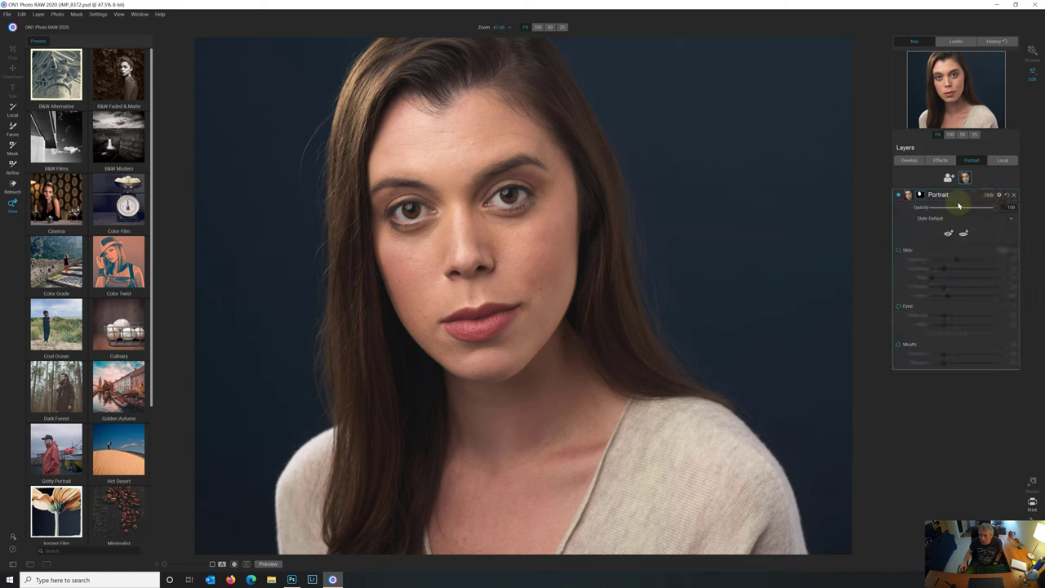
# Turn on Skin retouching, check the skin mask, and set Blemishes to 75.
pyautogui.click(899, 251)
pyautogui.click(899, 251)
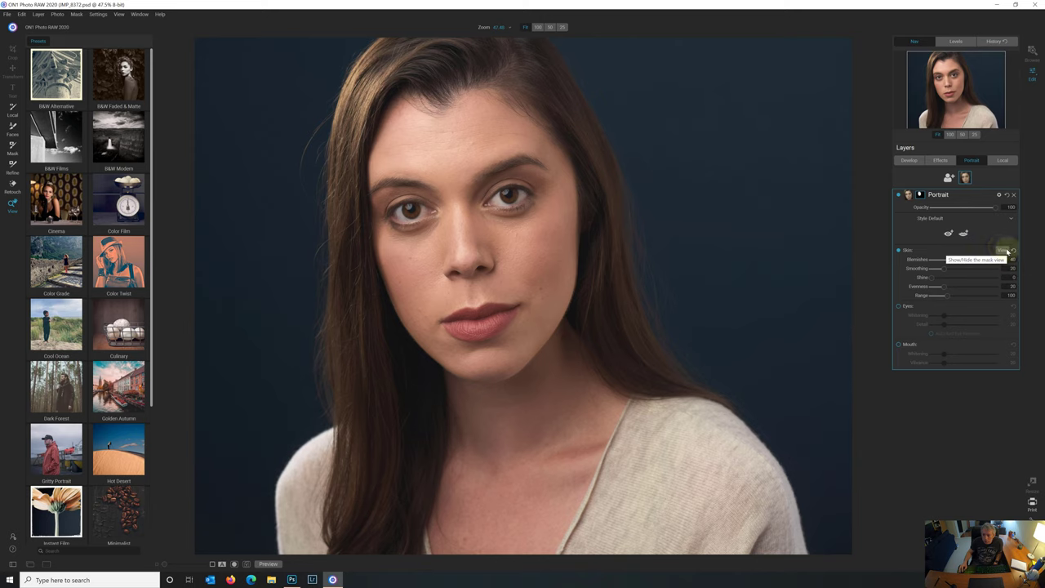
pyautogui.click(1001, 251)
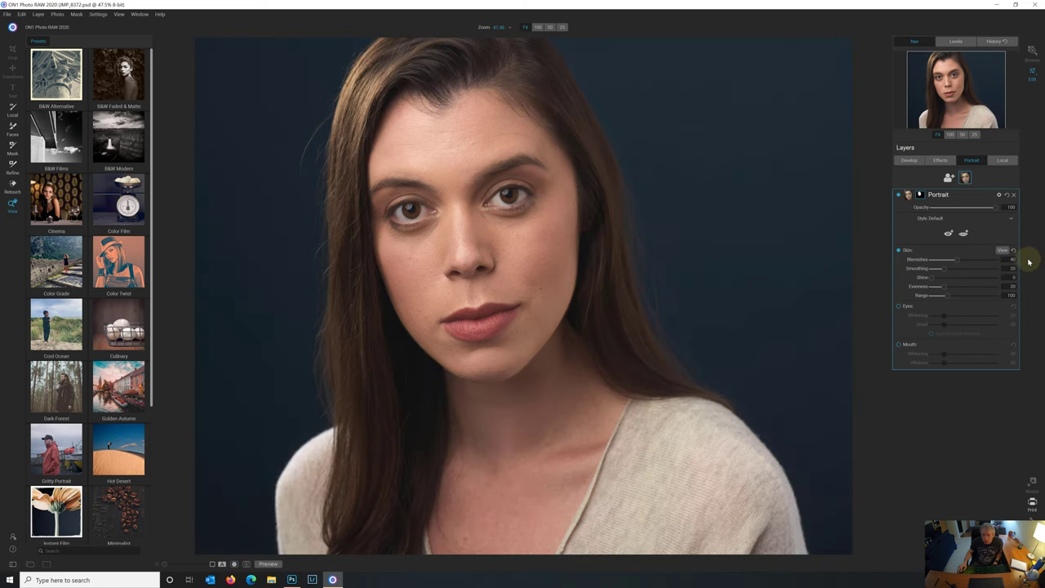
pyautogui.click(1002, 249)
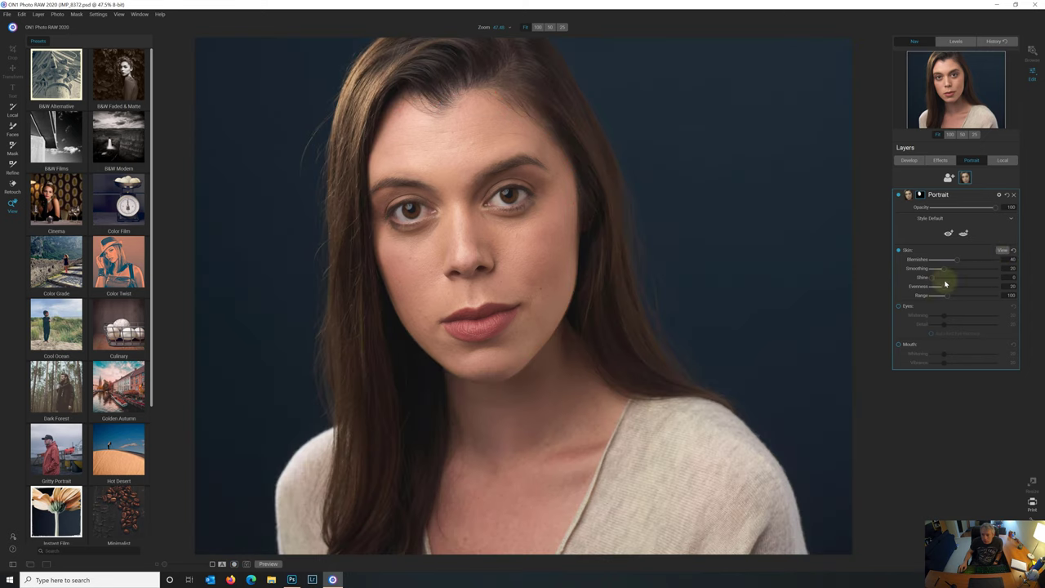
pyautogui.moveTo(957, 261); pyautogui.dragTo(973, 264)
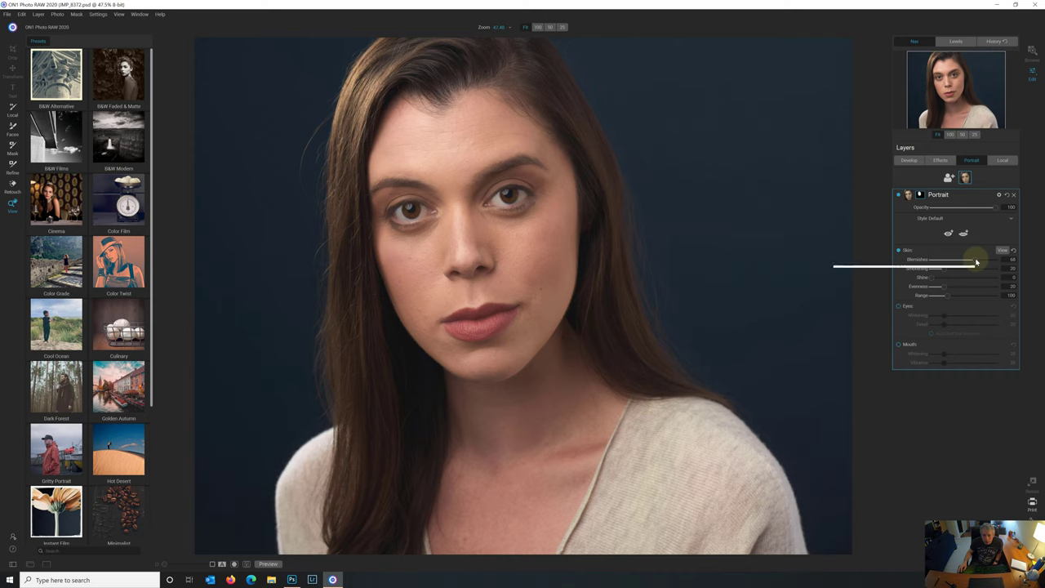
pyautogui.click(976, 261)
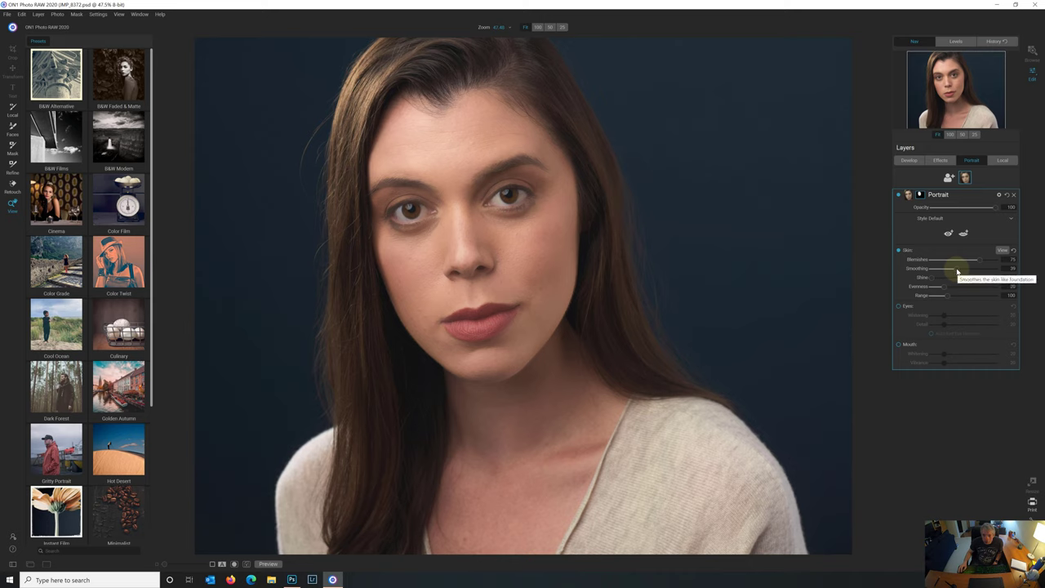
# Set skin Smoothing to 54 and fine-tune the skin colour Range to 127.
pyautogui.moveTo(956, 270); pyautogui.dragTo(929, 281)
pyautogui.click(965, 271)
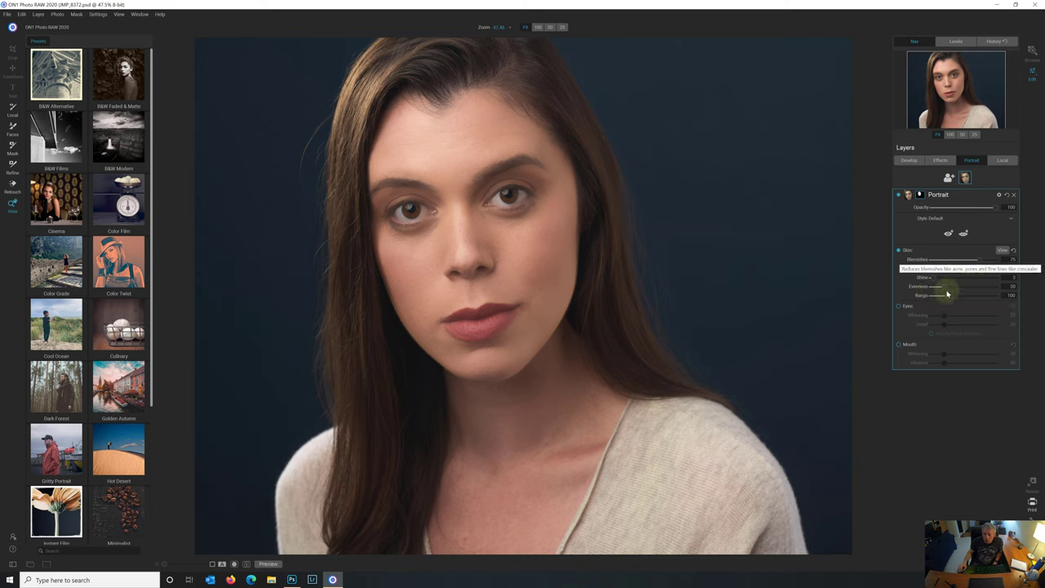
pyautogui.moveTo(947, 300)
pyautogui.mouseDown()
pyautogui.moveTo(994, 299)
pyautogui.moveTo(937, 301)
pyautogui.moveTo(957, 299)
pyautogui.mouseUp()
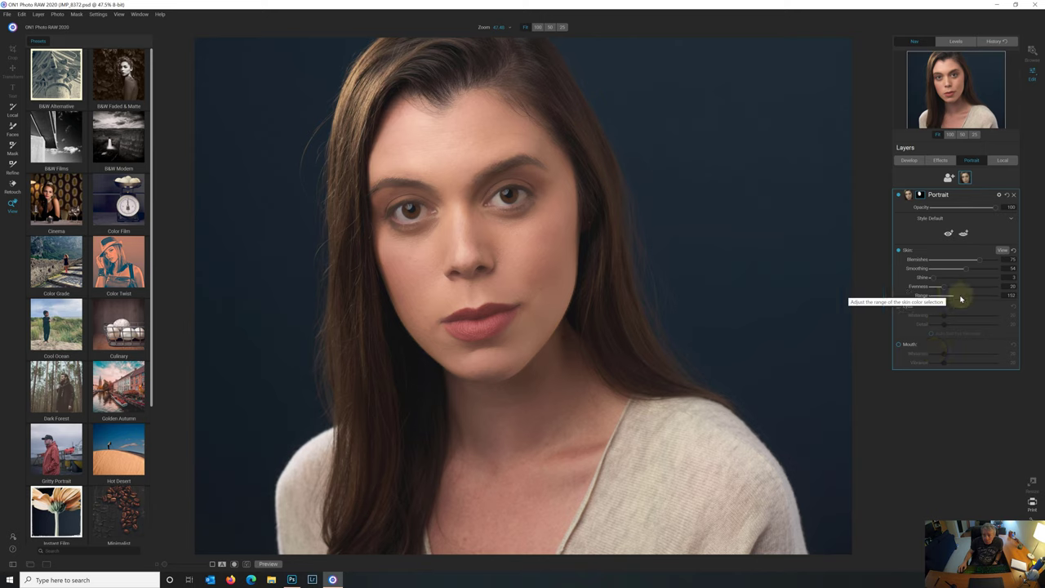
pyautogui.click(952, 299)
pyautogui.moveTo(953, 297); pyautogui.dragTo(952, 298)
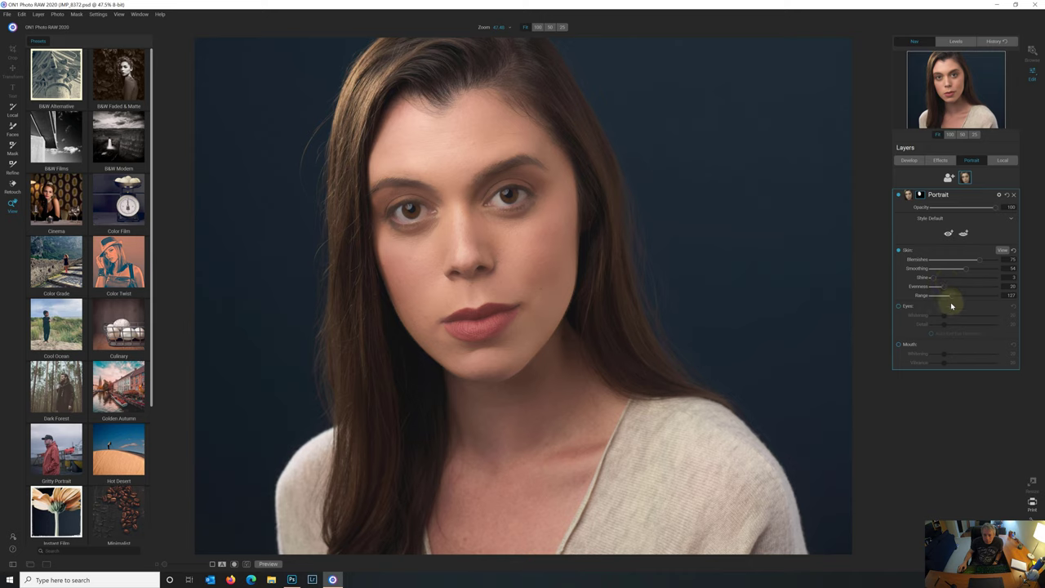
# Enable Eyes retouching, mark both eye centres, and confirm the placement.
pyautogui.click(899, 306)
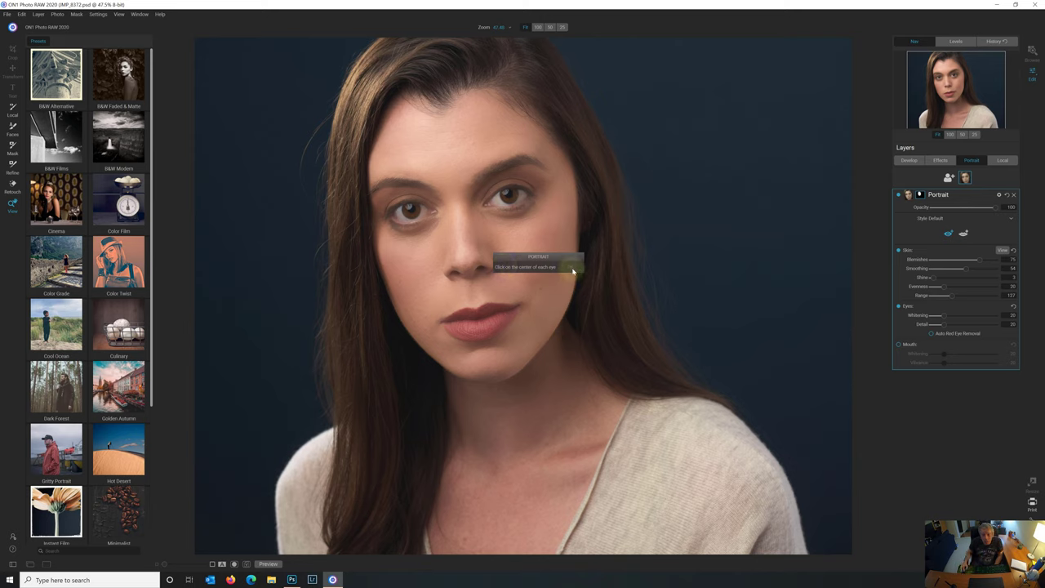
pyautogui.click(411, 210)
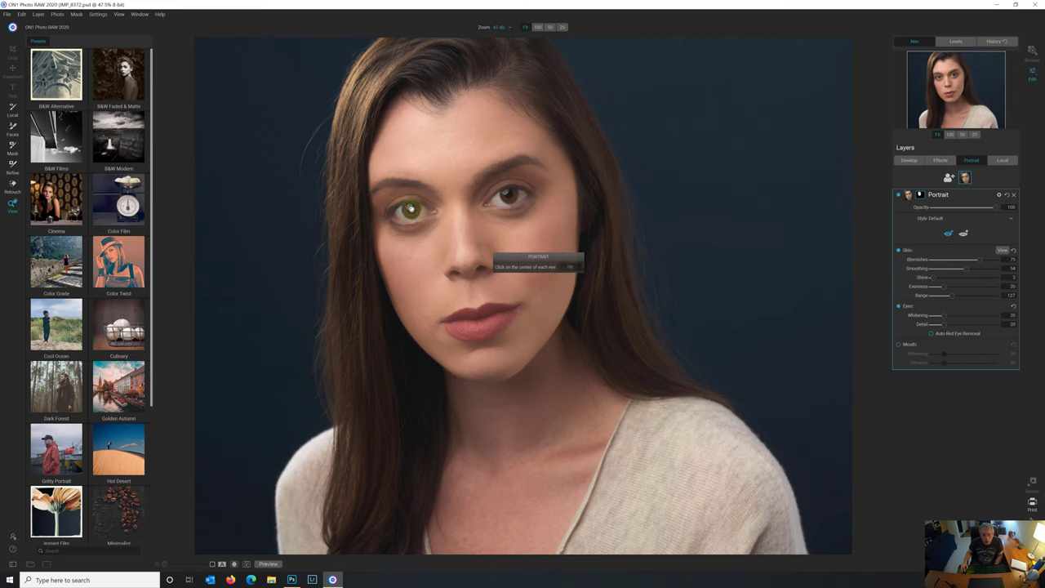
pyautogui.click(508, 196)
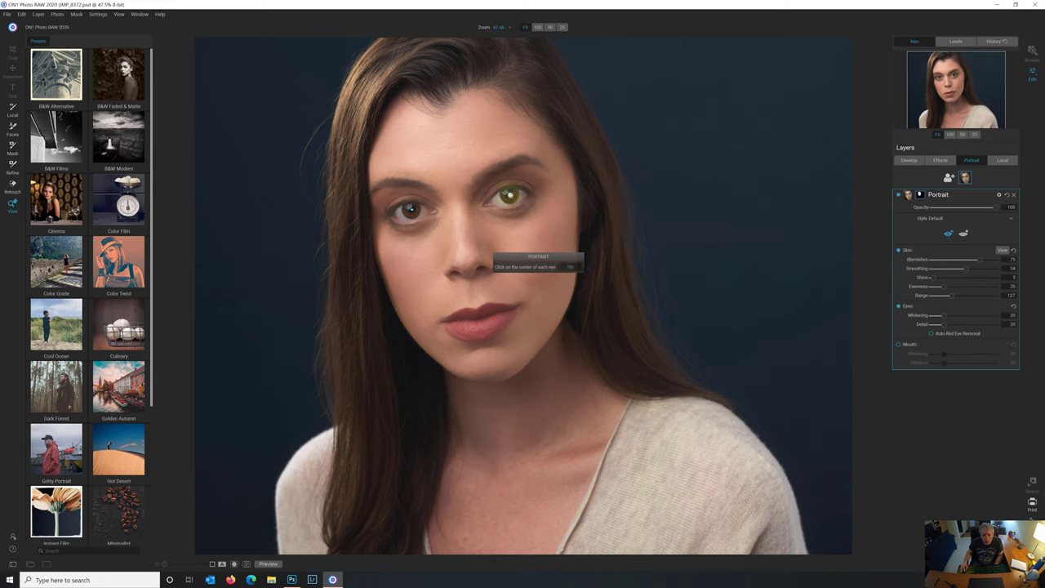
pyautogui.click(570, 267)
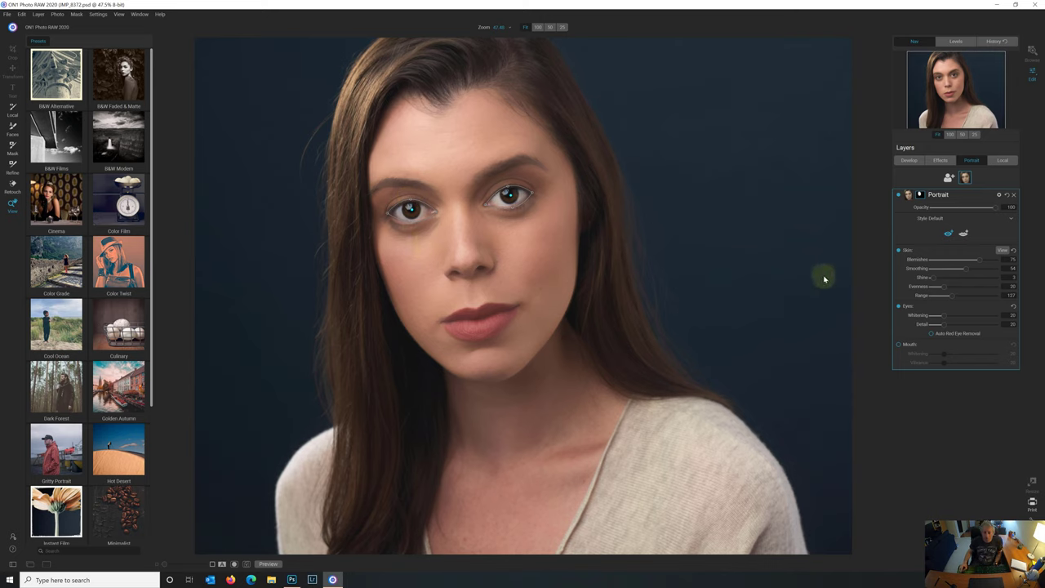
# Turn eye Whitening down almost to 0 and raise iris Detail to 18.
pyautogui.moveTo(944, 315); pyautogui.dragTo(932, 319)
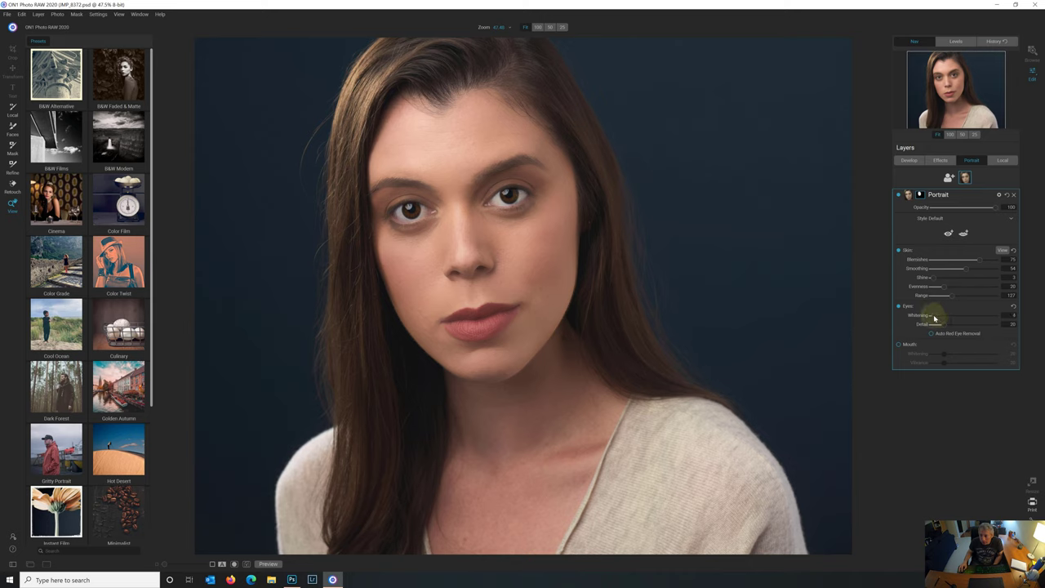
pyautogui.moveTo(933, 318); pyautogui.dragTo(935, 316)
pyautogui.moveTo(934, 321); pyautogui.dragTo(931, 321)
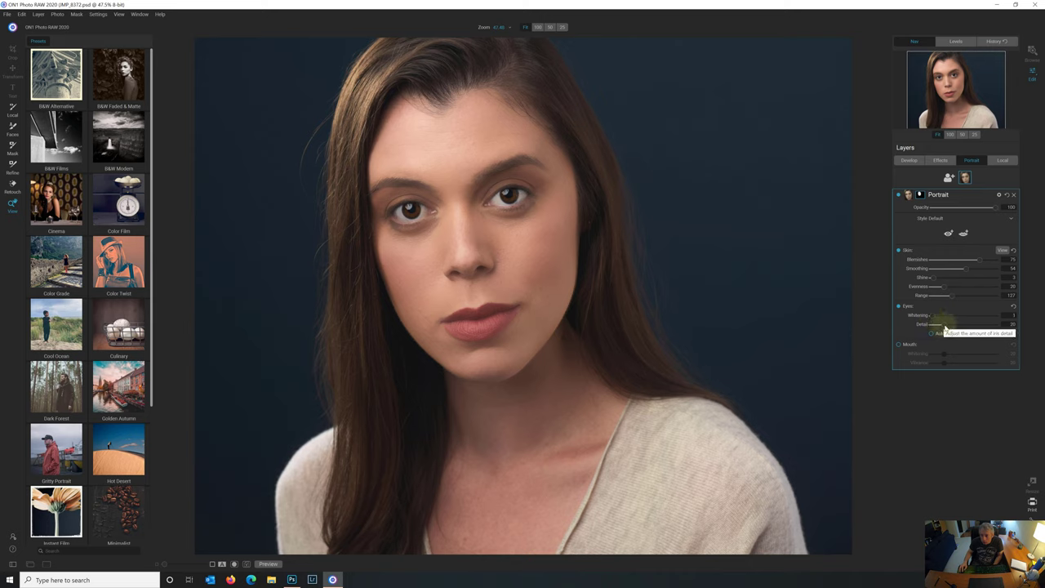
pyautogui.moveTo(942, 324)
pyautogui.mouseDown()
pyautogui.moveTo(969, 326)
pyautogui.moveTo(944, 327)
pyautogui.mouseUp()
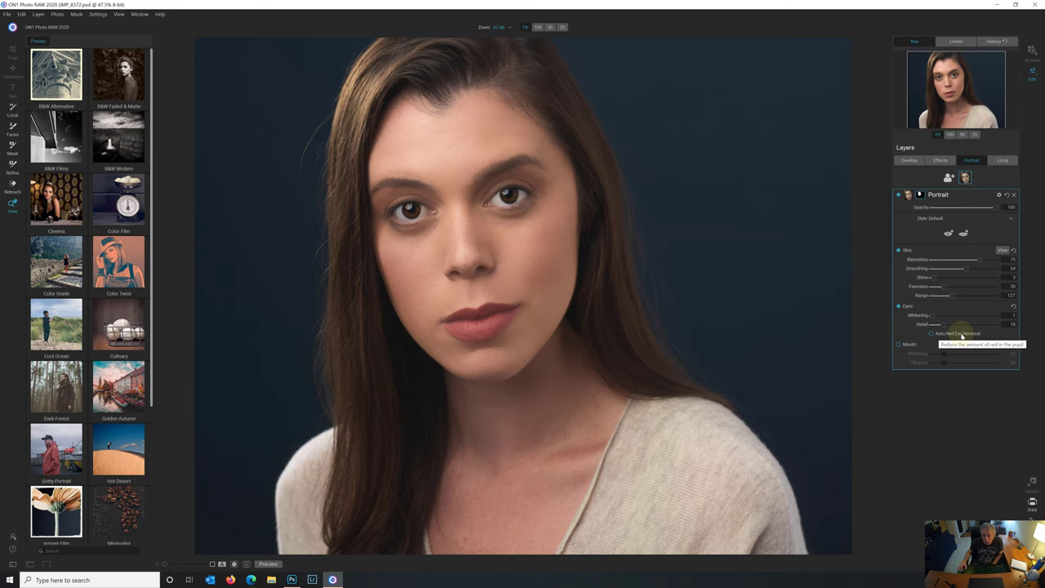
# Enable Mouth retouching, mark both mouth corners, and adjust the lower lip edge.
pyautogui.click(899, 346)
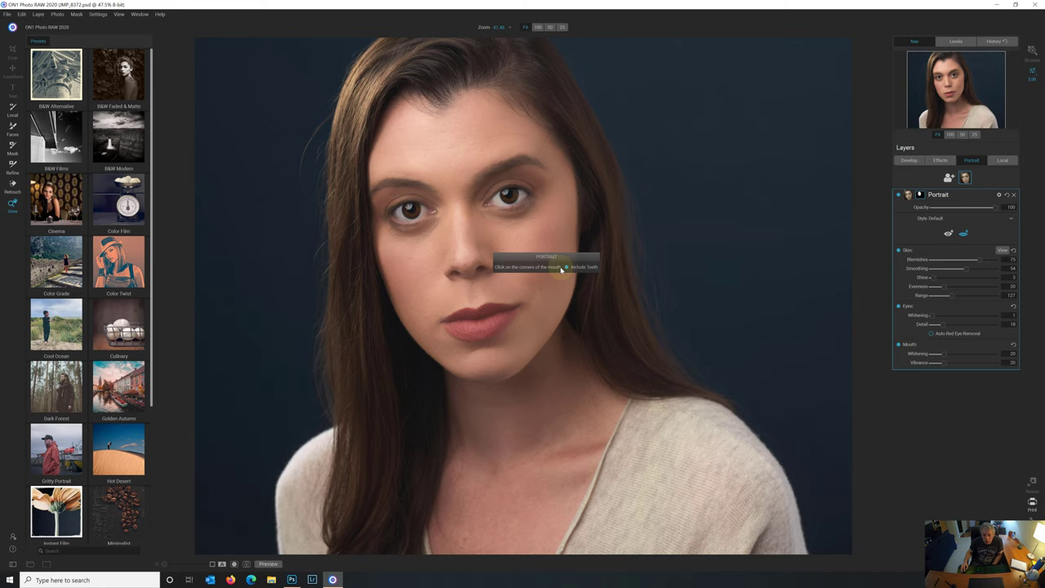
pyautogui.click(442, 325)
pyautogui.click(523, 308)
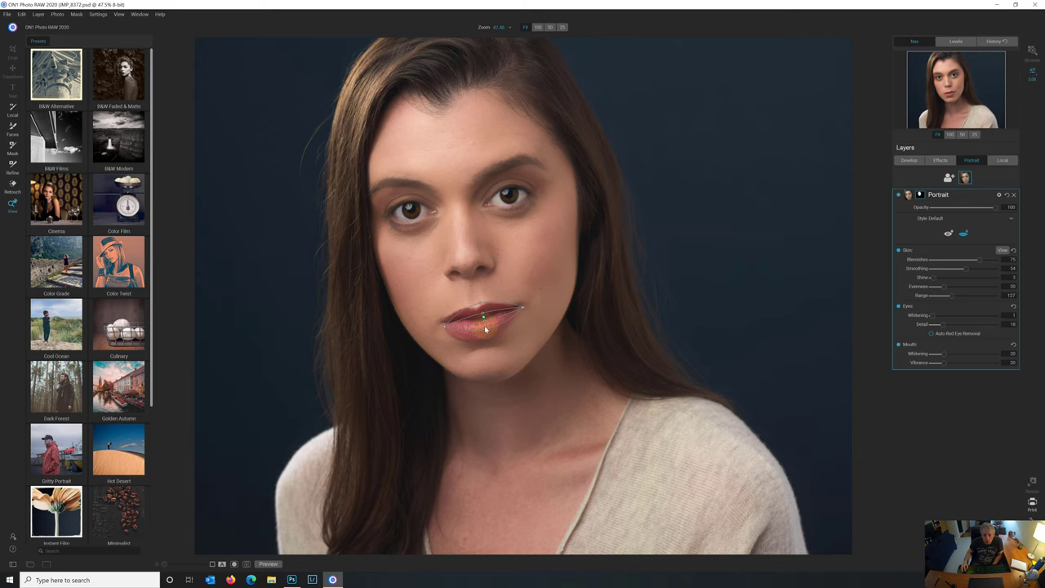
pyautogui.moveTo(487, 327)
pyautogui.mouseDown()
pyautogui.moveTo(483, 336)
pyautogui.moveTo(441, 322)
pyautogui.mouseUp()
# Refine the lip centre and right corner points, set Mouth Whitening to 0, and apply to Photoshop.
pyautogui.click(481, 314)
pyautogui.click(481, 314)
pyautogui.moveTo(481, 315); pyautogui.dragTo(481, 308)
pyautogui.moveTo(522, 306); pyautogui.dragTo(519, 304)
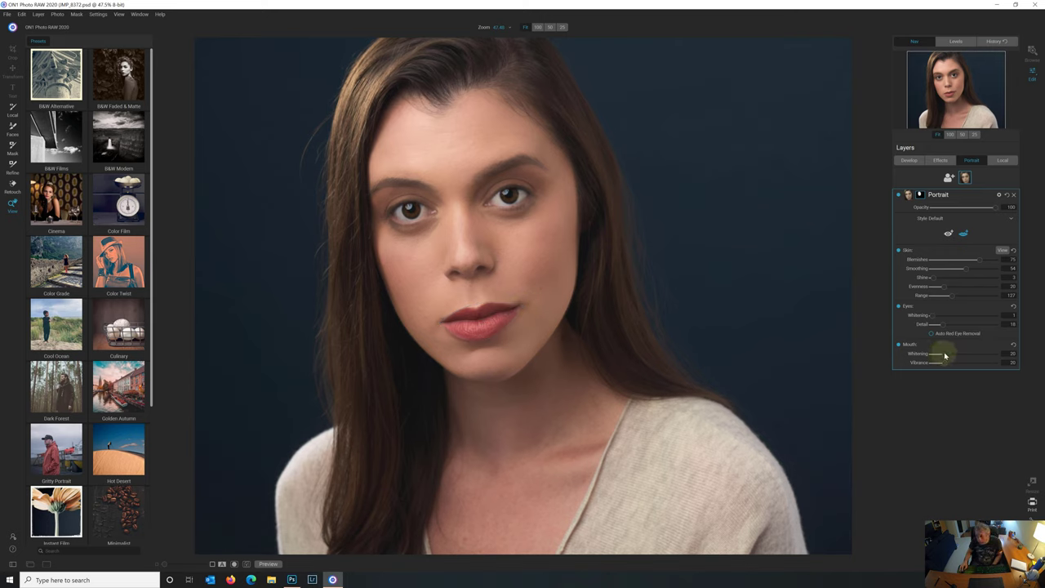
pyautogui.moveTo(944, 355)
pyautogui.mouseDown()
pyautogui.moveTo(926, 353)
pyautogui.moveTo(942, 366)
pyautogui.mouseUp()
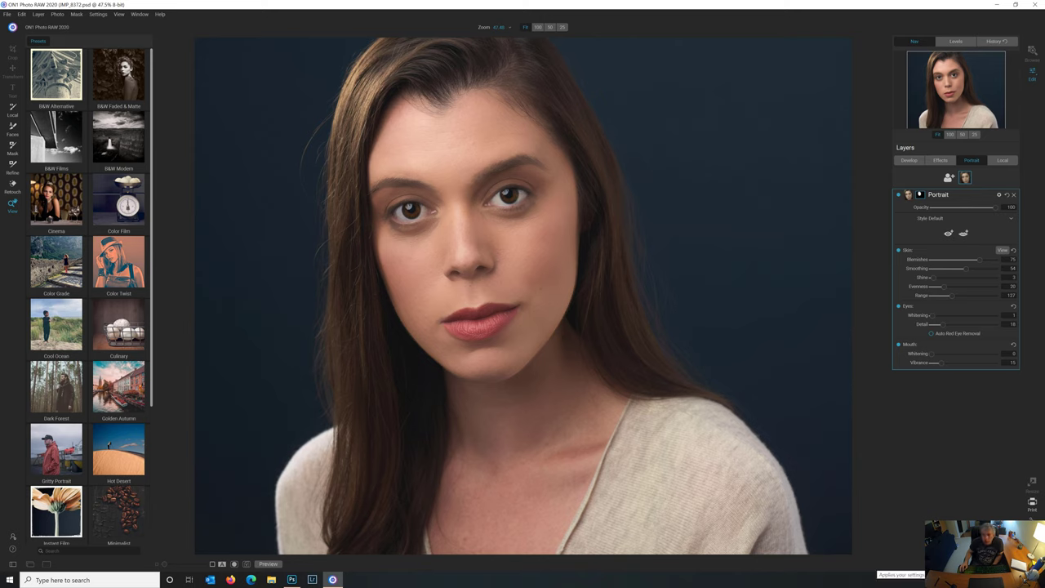
pyautogui.click(979, 468)
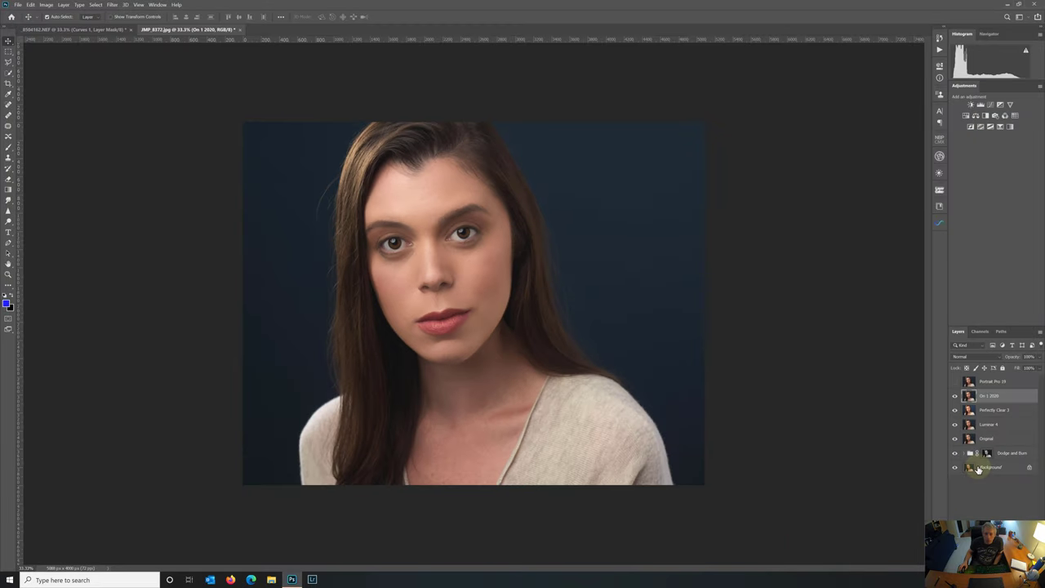
# Compare On 1 2020 against the Original, hiding the Perfectly Clear 3 and Luminar 4 layers.
pyautogui.click(956, 396)
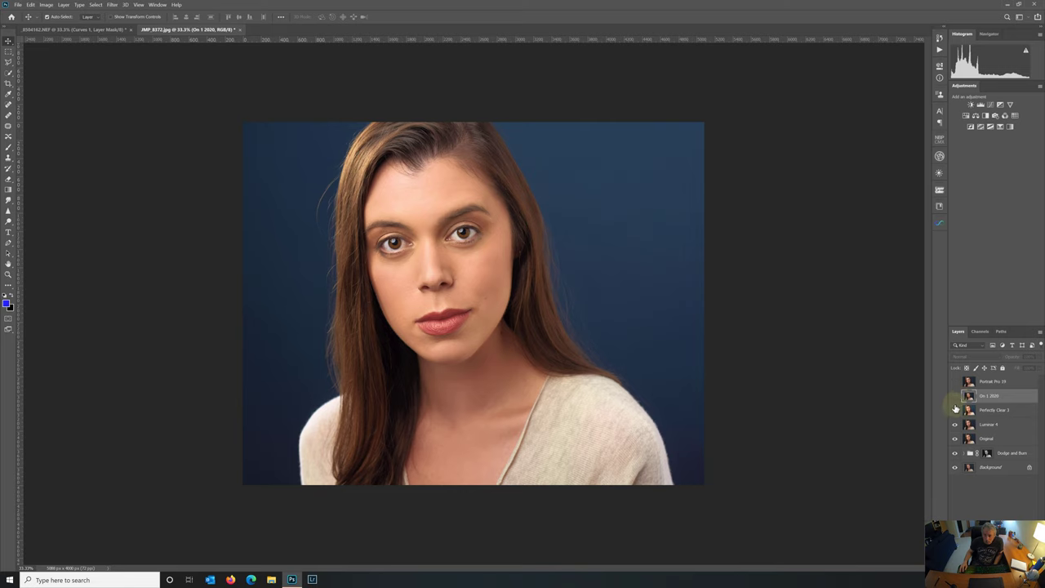
pyautogui.click(955, 398)
pyautogui.moveTo(955, 411); pyautogui.dragTo(956, 452)
pyautogui.click(955, 440)
pyautogui.click(954, 397)
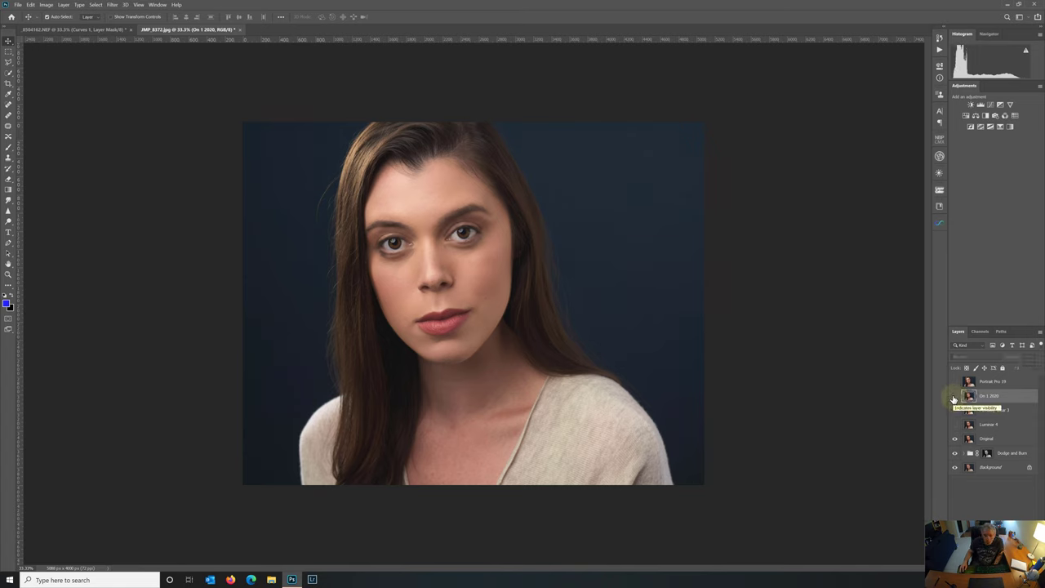
pyautogui.click(954, 397)
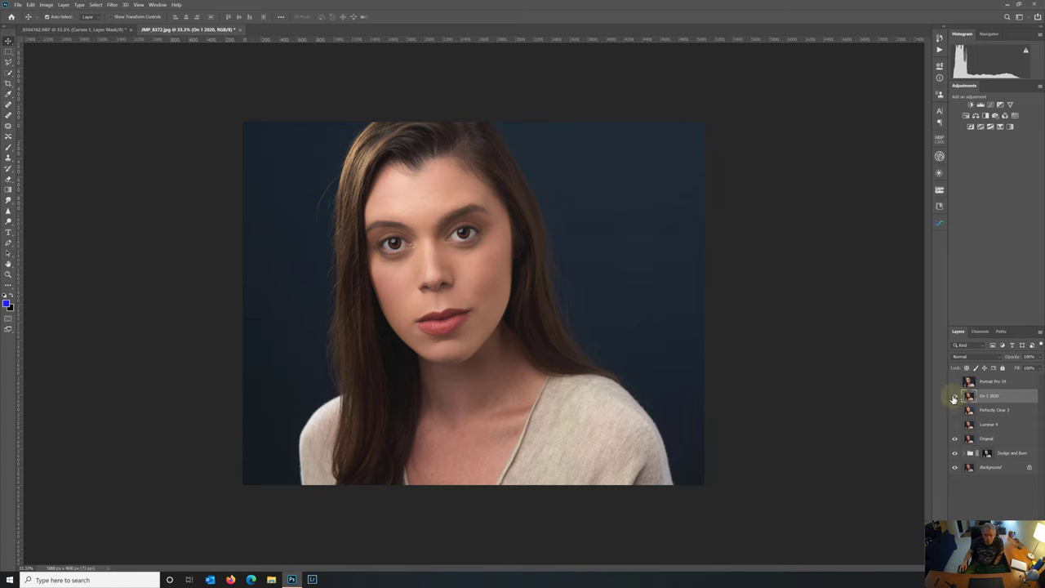
# Flip On 1 2020 and Perfectly Clear 3 visibility, leaving both hidden, then select Portrait Pro 19.
pyautogui.click(954, 397)
pyautogui.click(954, 397)
pyautogui.click(954, 398)
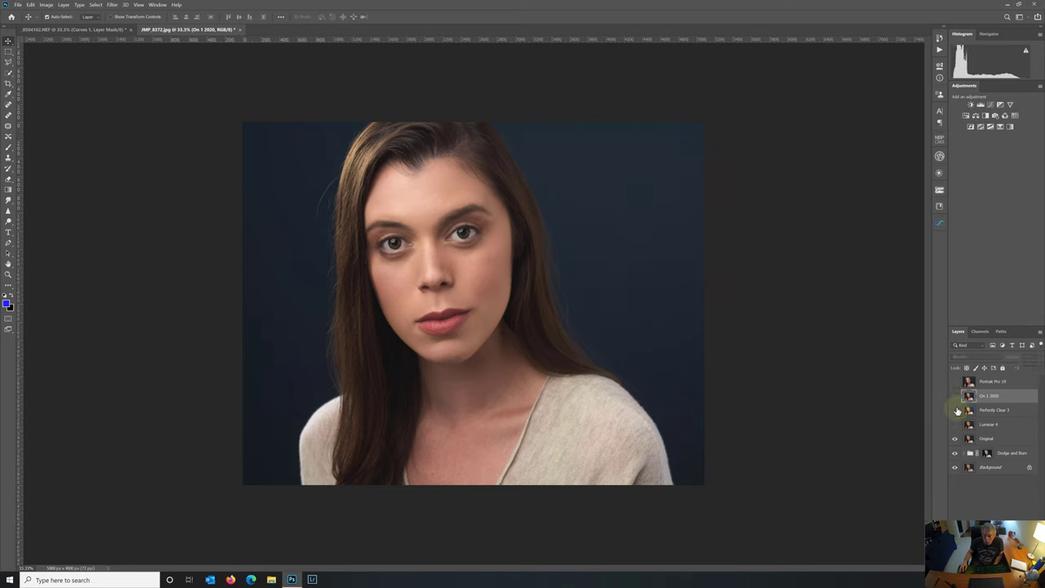
pyautogui.click(956, 410)
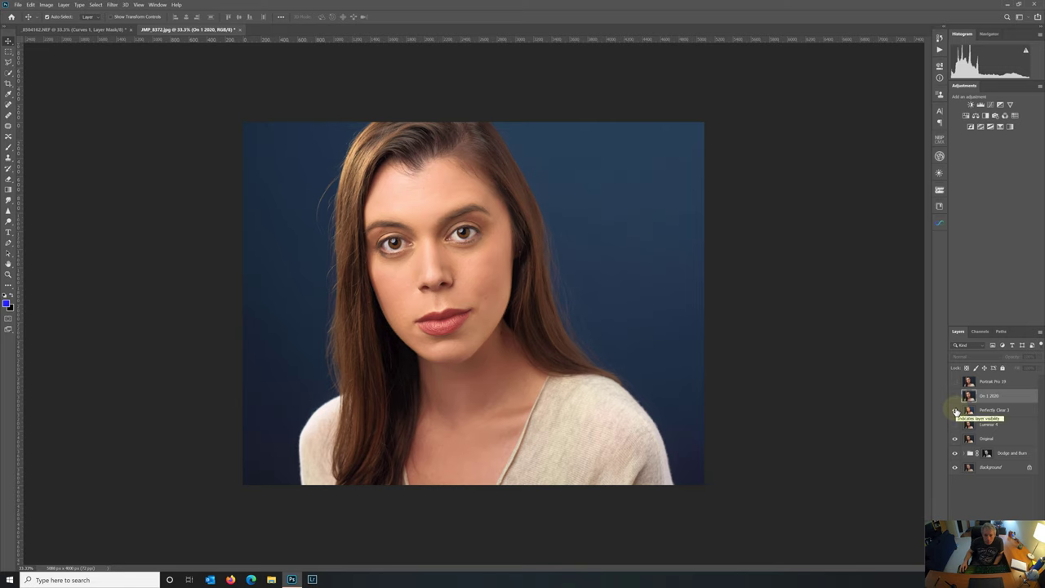
pyautogui.click(956, 411)
pyautogui.click(955, 411)
pyautogui.click(955, 410)
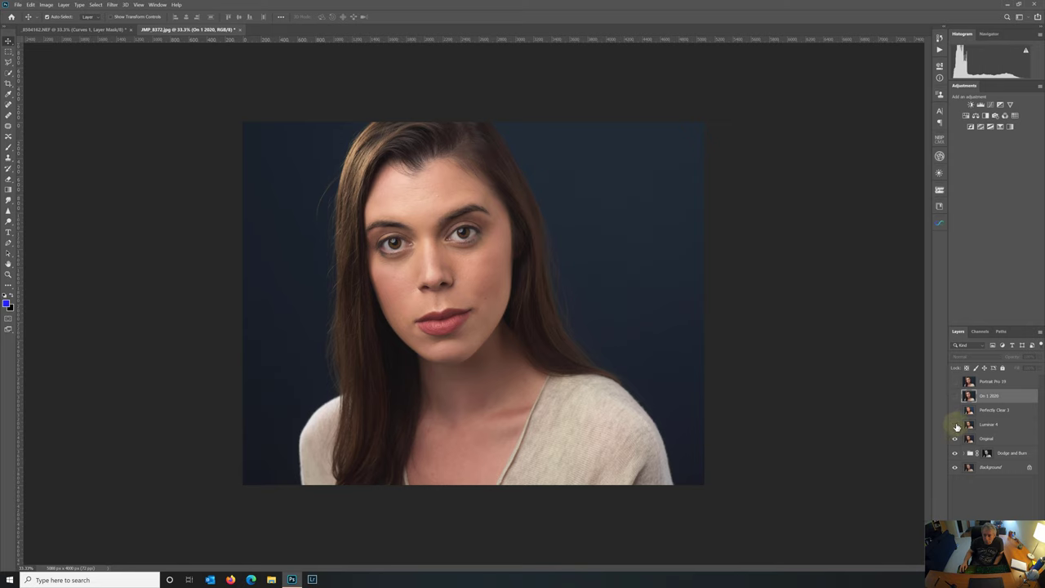
pyautogui.click(985, 383)
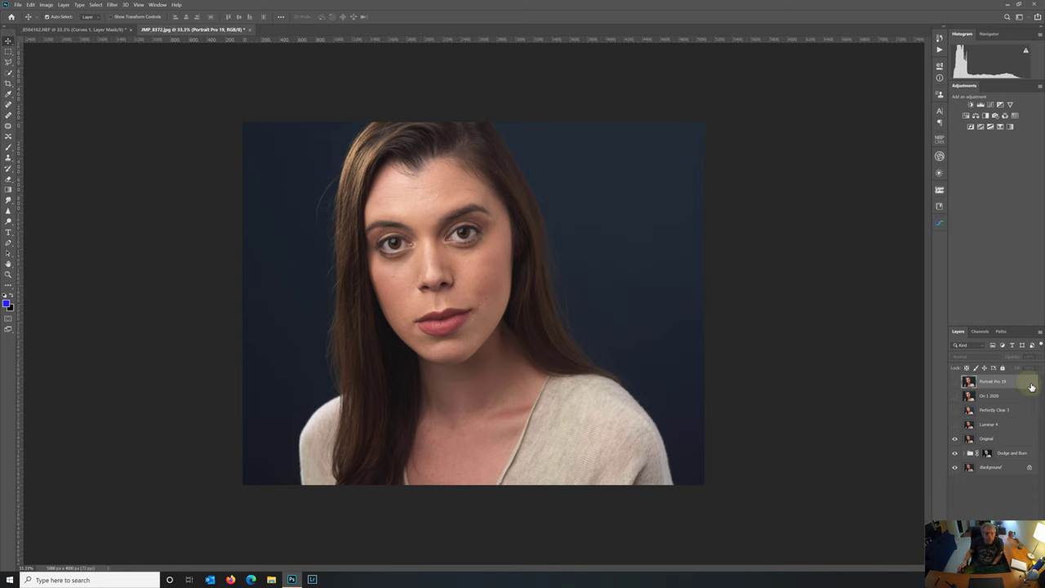
# Show the Portrait Pro 19 layer and launch Filter > Anthropics > PortraitPro on it.
pyautogui.click(111, 5)
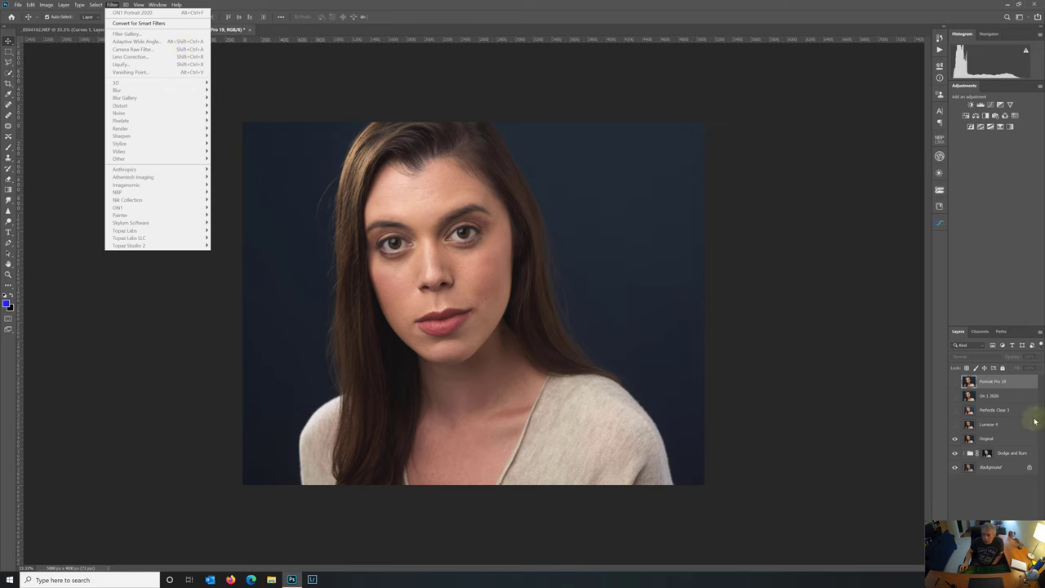
pyautogui.click(993, 385)
pyautogui.click(955, 382)
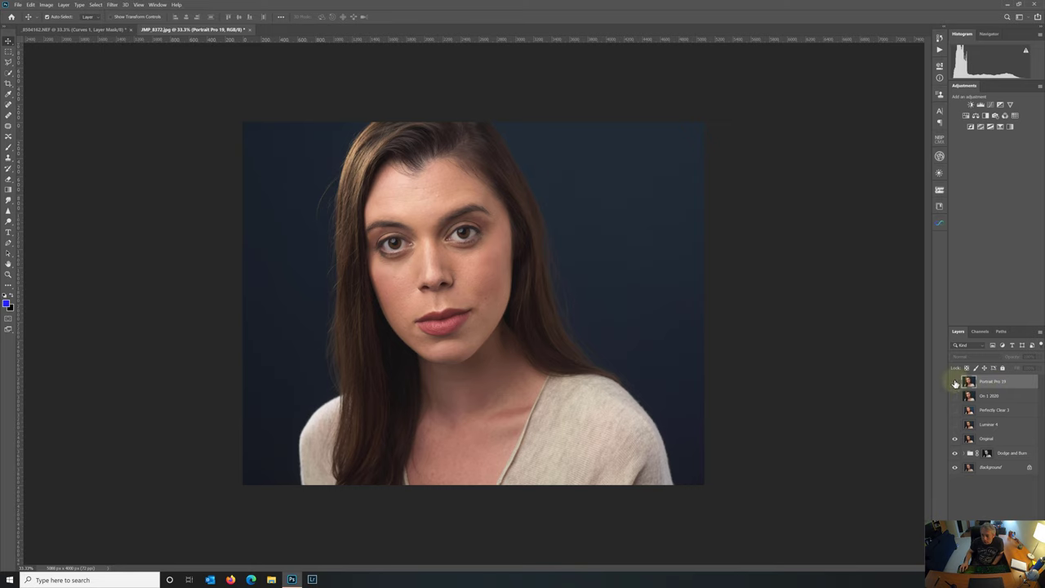
pyautogui.click(112, 5)
pyautogui.moveTo(161, 172)
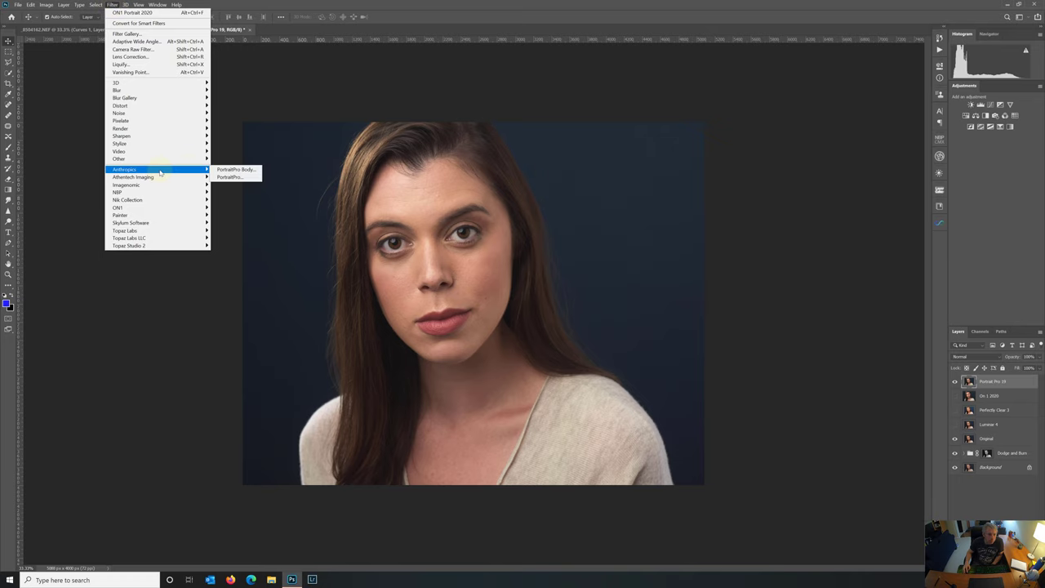
pyautogui.click(233, 170)
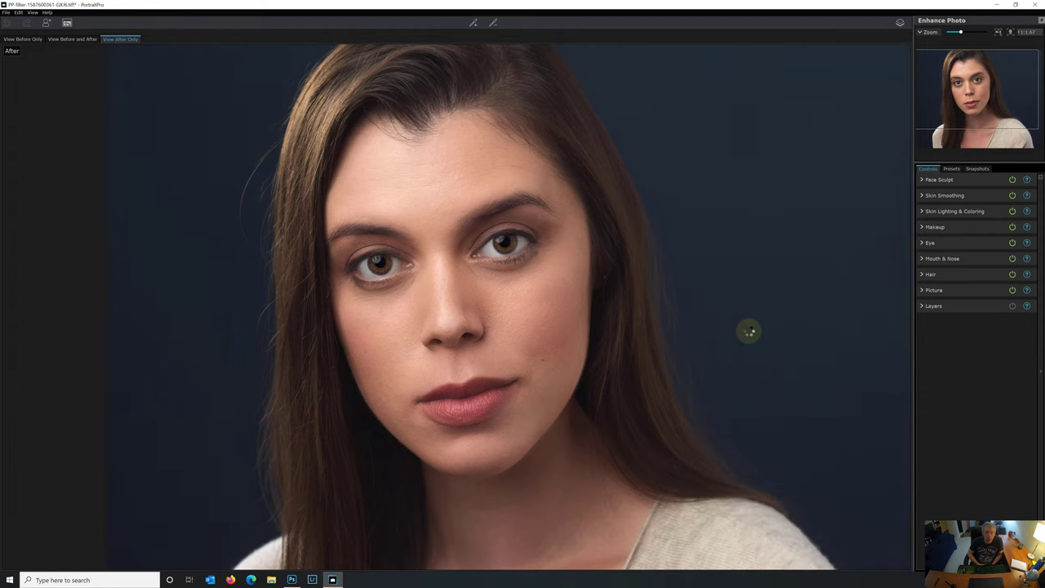
# In the Before view, nudge the nose-tip landmark up slightly, then return to the After view.
pyautogui.click(18, 39)
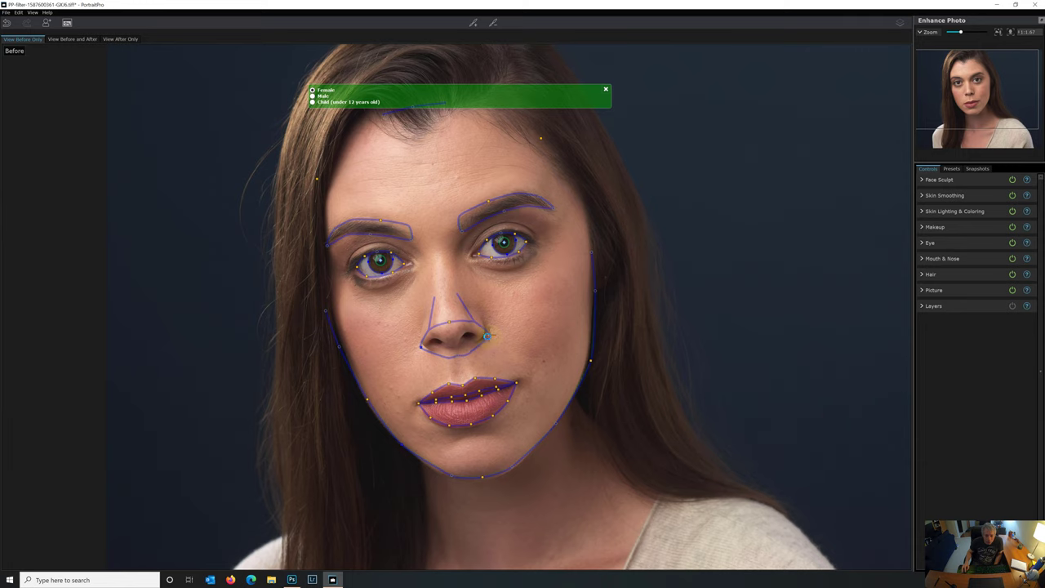
pyautogui.moveTo(455, 356); pyautogui.dragTo(457, 354)
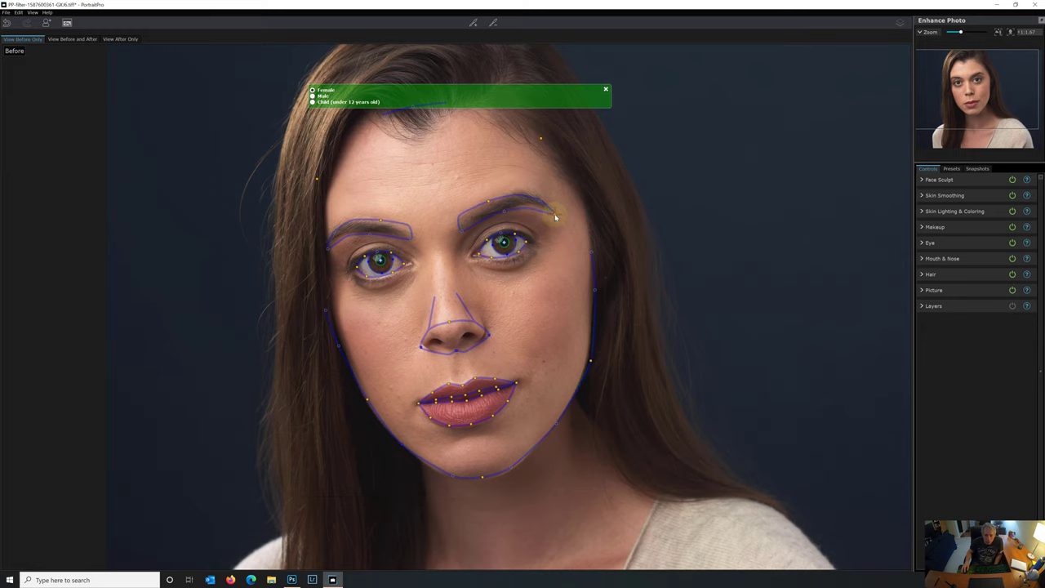
pyautogui.click(120, 39)
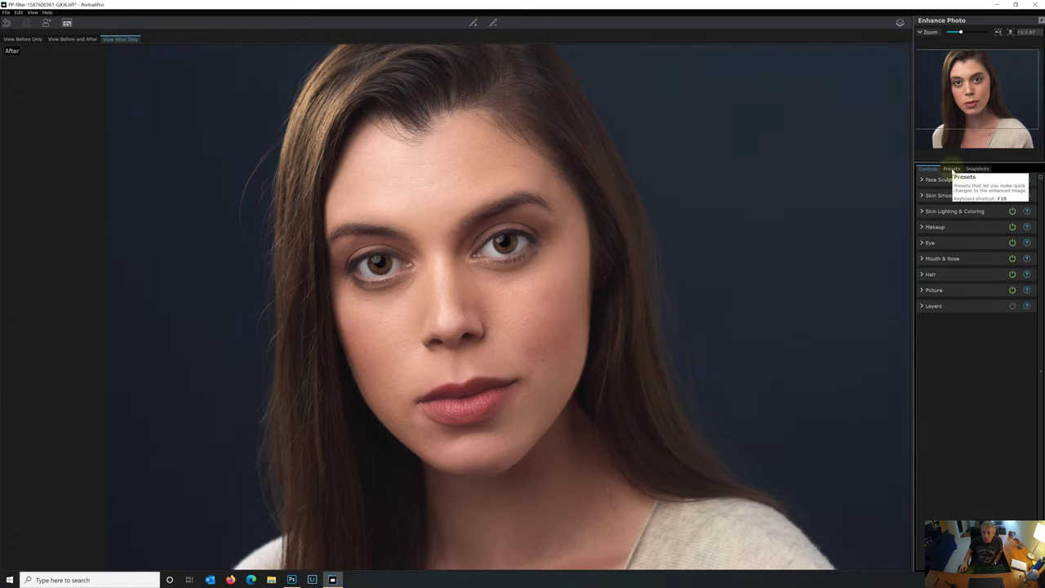
pyautogui.click(952, 169)
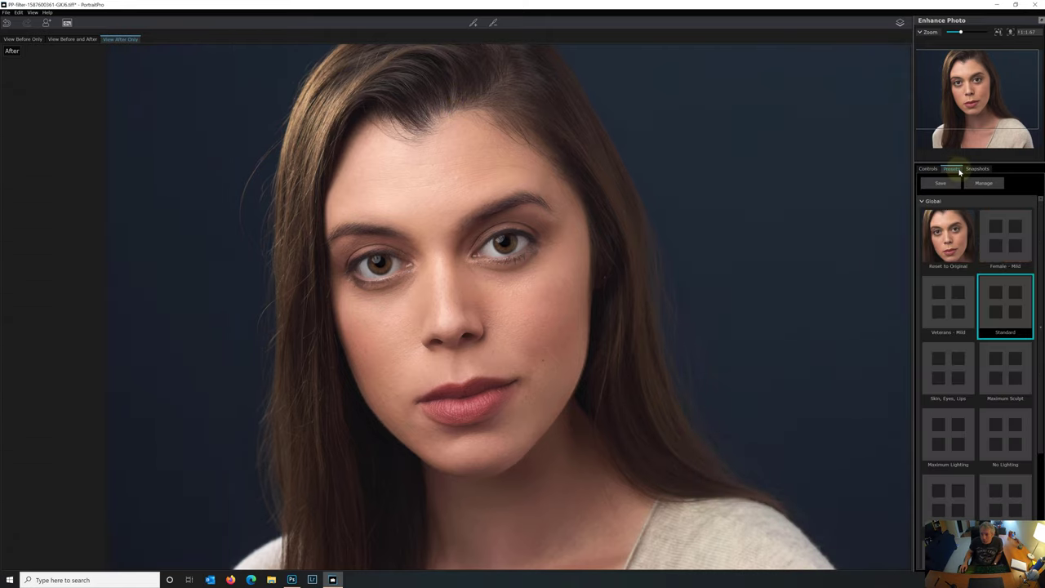
pyautogui.click(1012, 236)
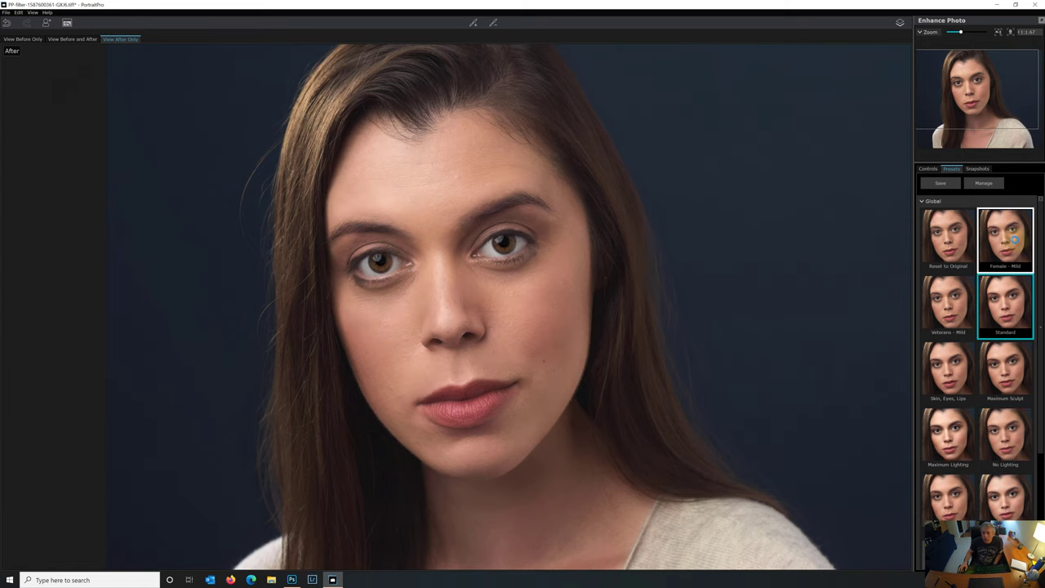
pyautogui.click(927, 169)
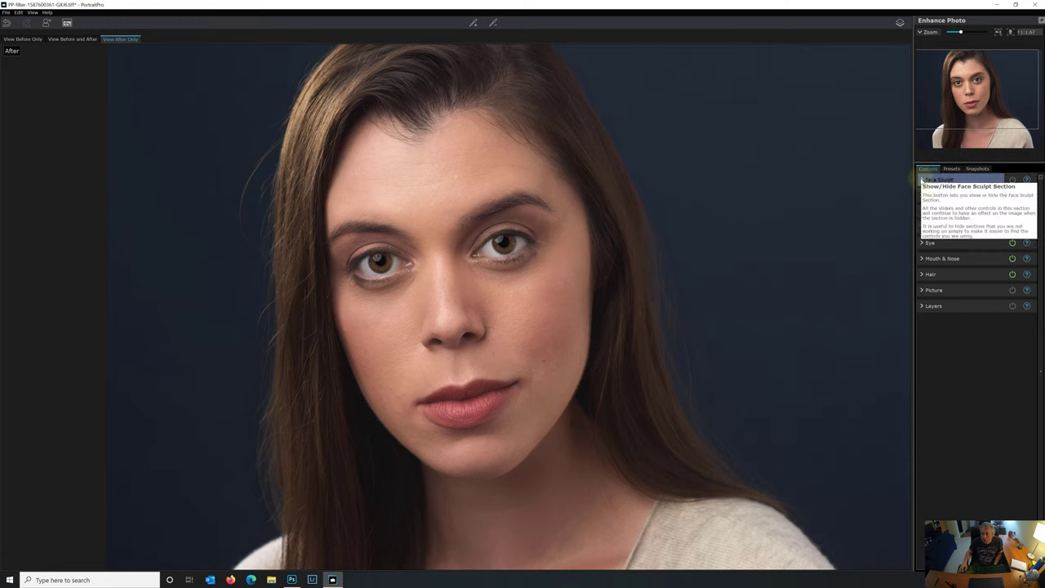
pyautogui.click(920, 180)
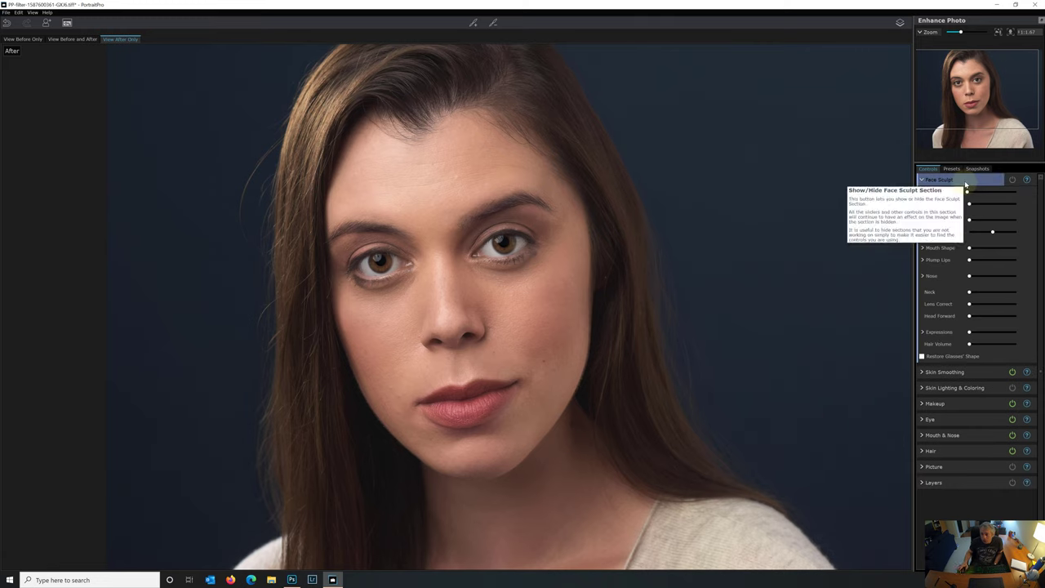
pyautogui.moveTo(969, 203)
pyautogui.mouseDown()
pyautogui.moveTo(996, 205)
pyautogui.moveTo(968, 203)
pyautogui.mouseUp()
pyautogui.click(921, 203)
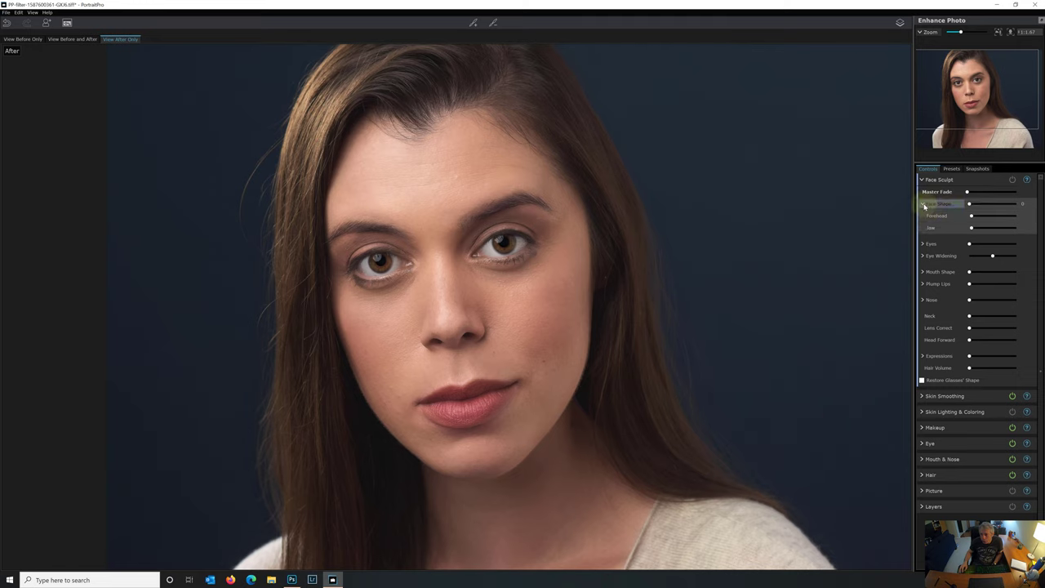
pyautogui.click(922, 204)
pyautogui.click(923, 220)
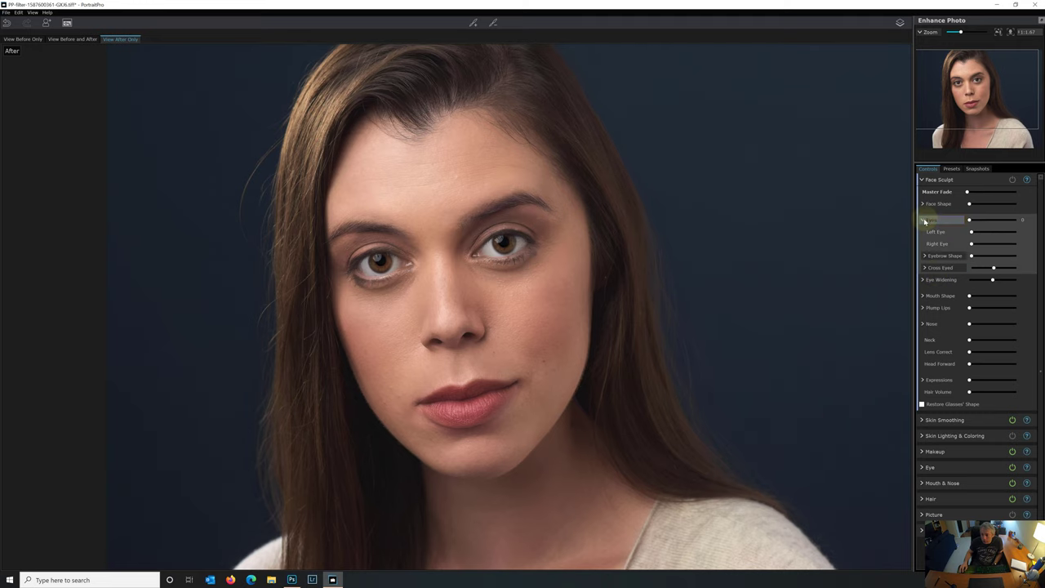
pyautogui.click(924, 222)
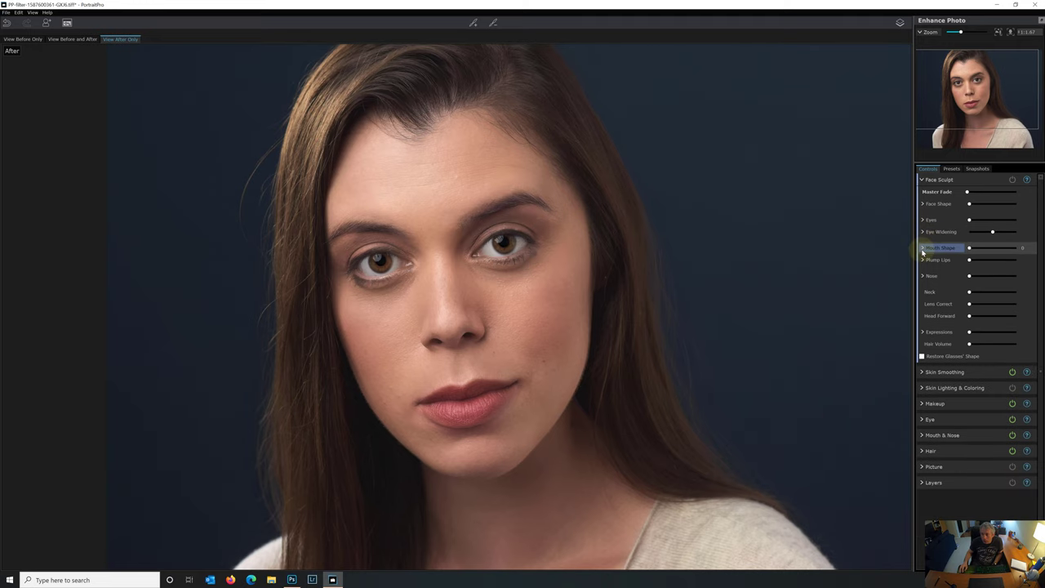
pyautogui.click(923, 260)
pyautogui.click(924, 275)
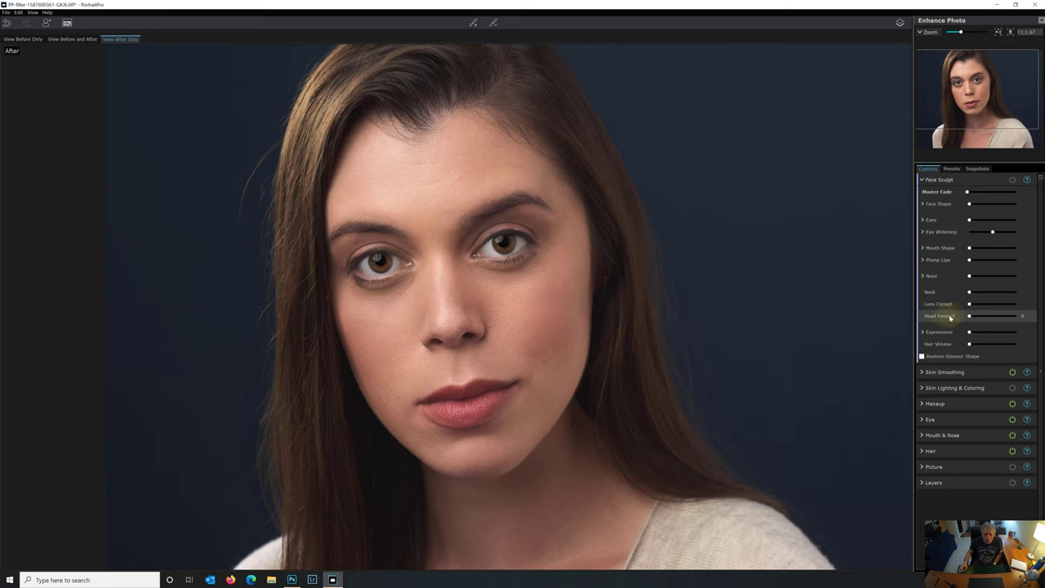
pyautogui.moveTo(961, 331); pyautogui.dragTo(923, 334)
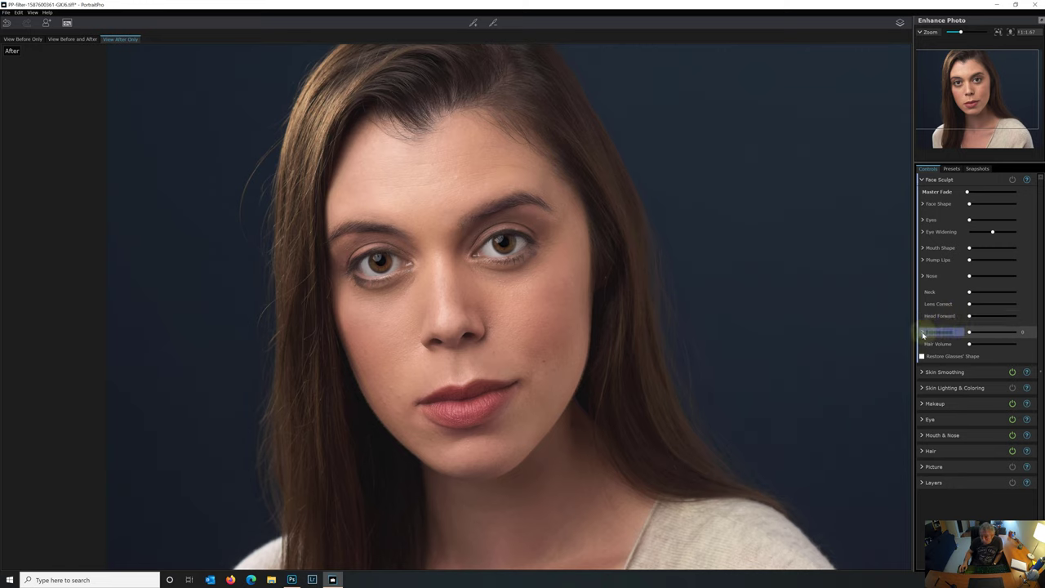
pyautogui.click(923, 333)
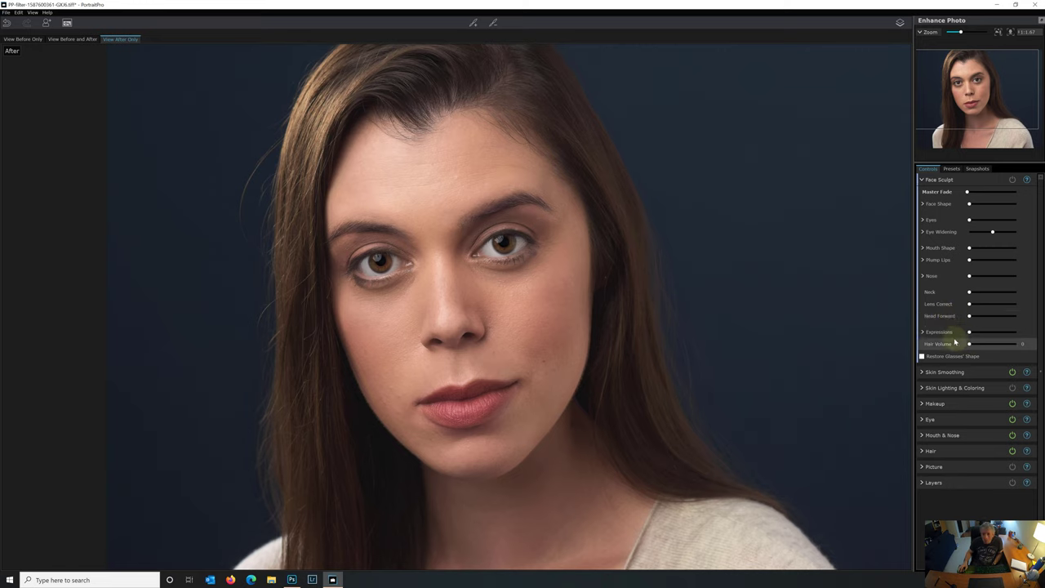
pyautogui.click(923, 181)
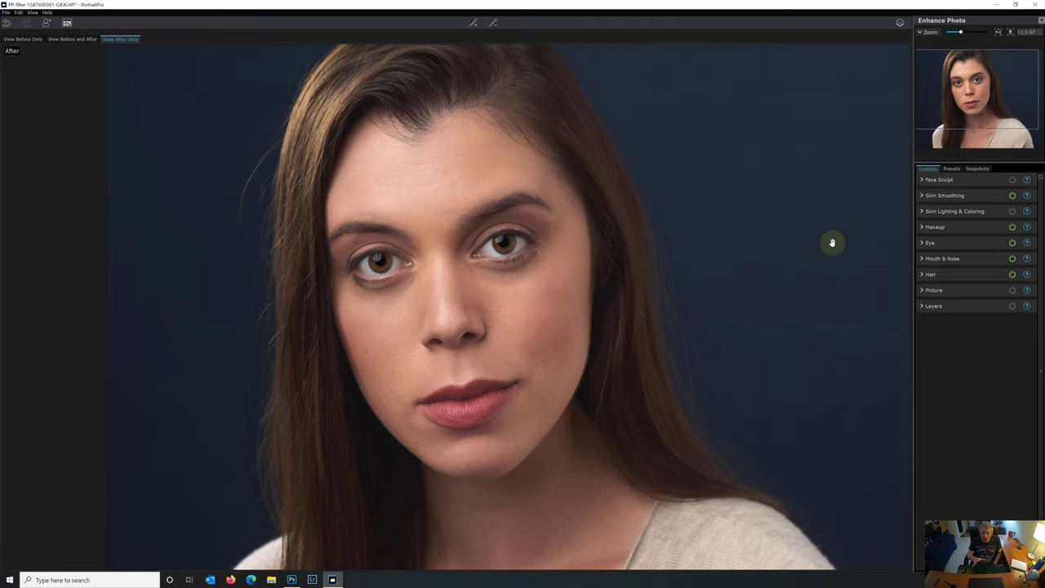
# Expand Skin Smoothing, inspect the blue skin mask over face and neck, and accept it.
pyautogui.click(921, 197)
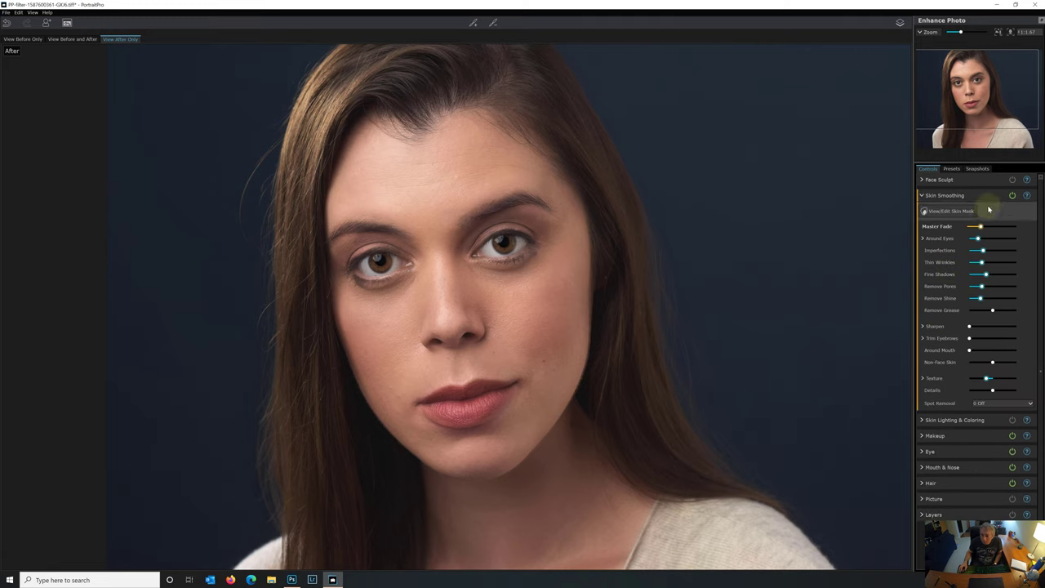
pyautogui.click(961, 212)
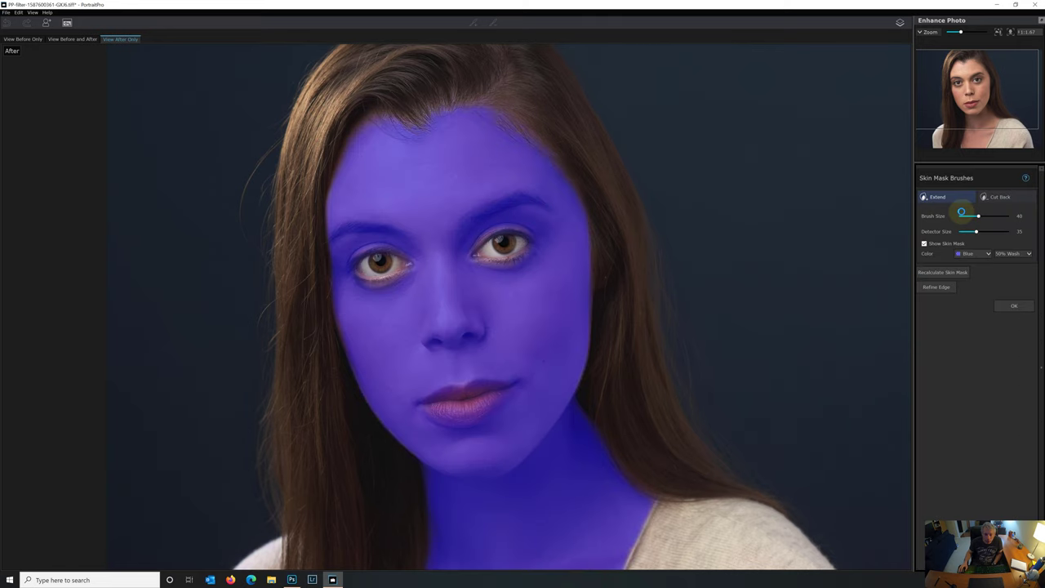
pyautogui.click(1008, 308)
pyautogui.click(1011, 307)
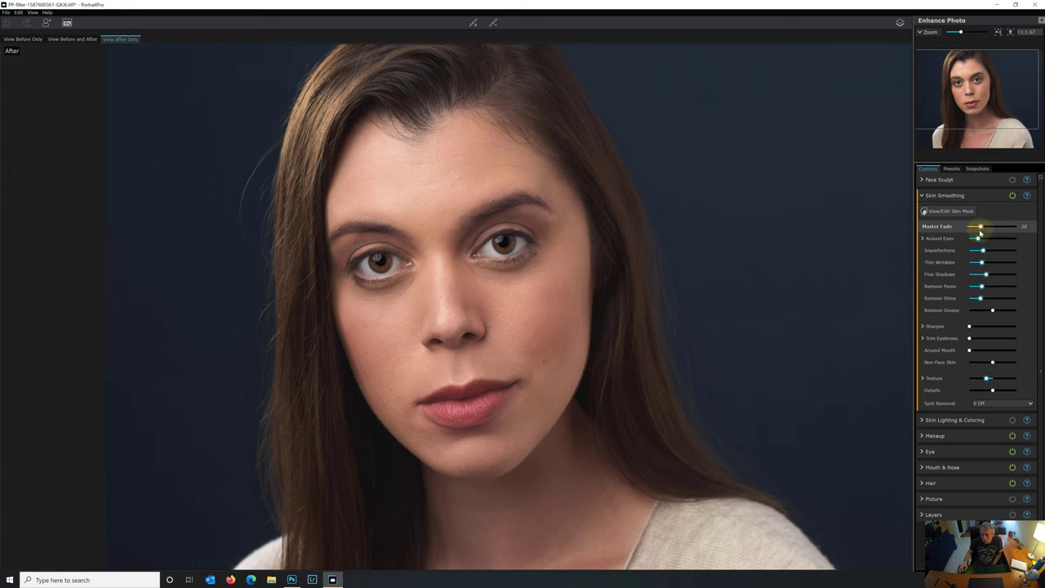
# Raise Skin Smoothing Master Fade, lighten the under-eye bags, and increase Imperfections removal.
pyautogui.moveTo(980, 228)
pyautogui.mouseDown()
pyautogui.moveTo(1002, 231)
pyautogui.moveTo(983, 232)
pyautogui.mouseUp()
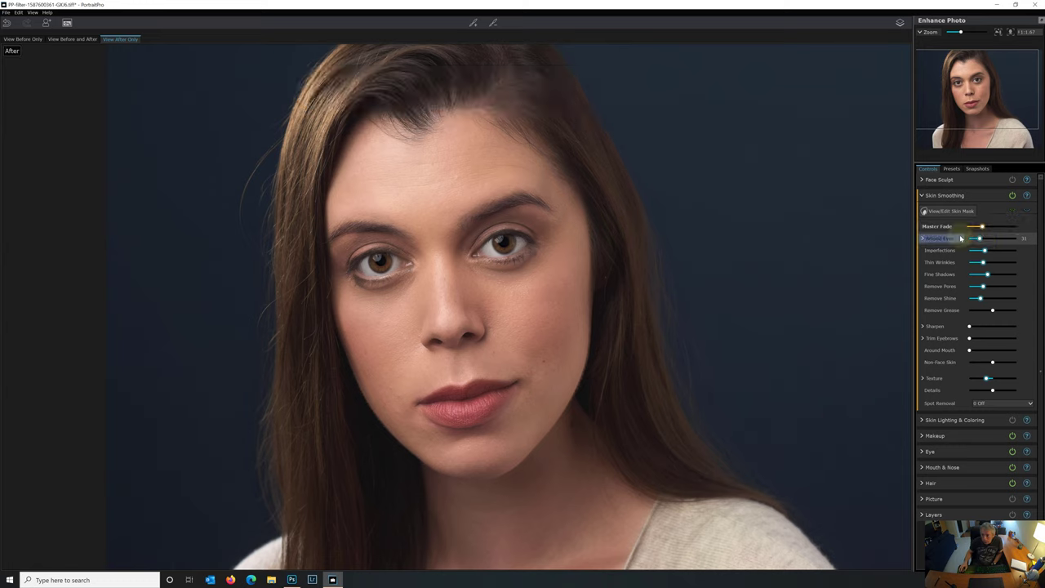
pyautogui.click(923, 237)
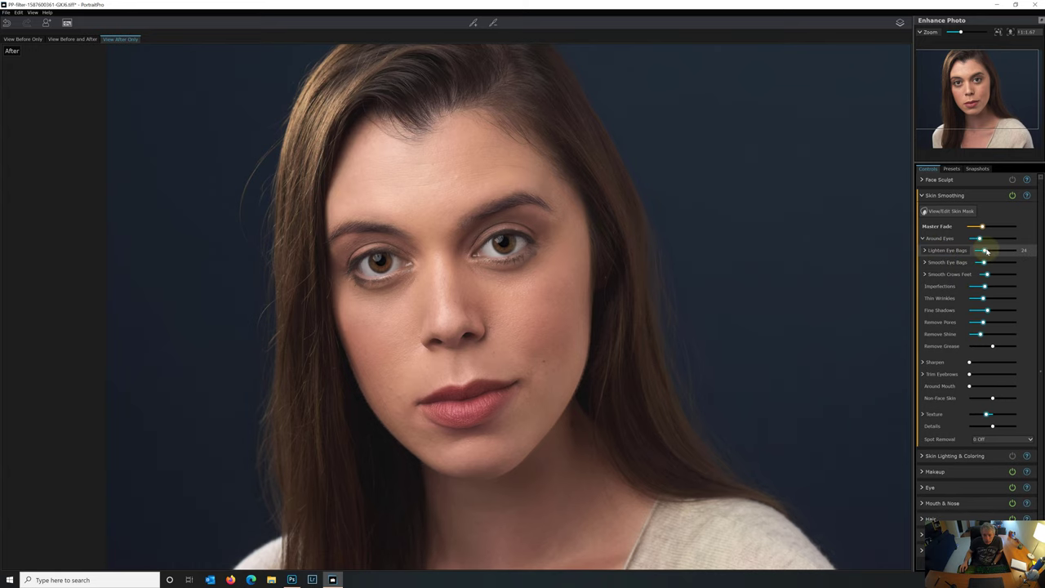
pyautogui.moveTo(986, 251); pyautogui.dragTo(991, 252)
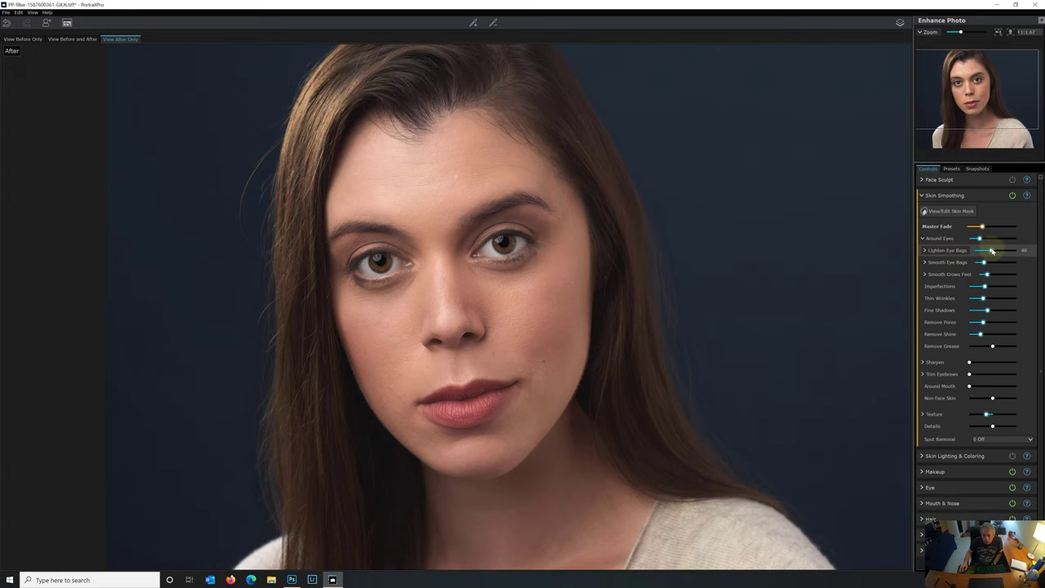
pyautogui.click(922, 238)
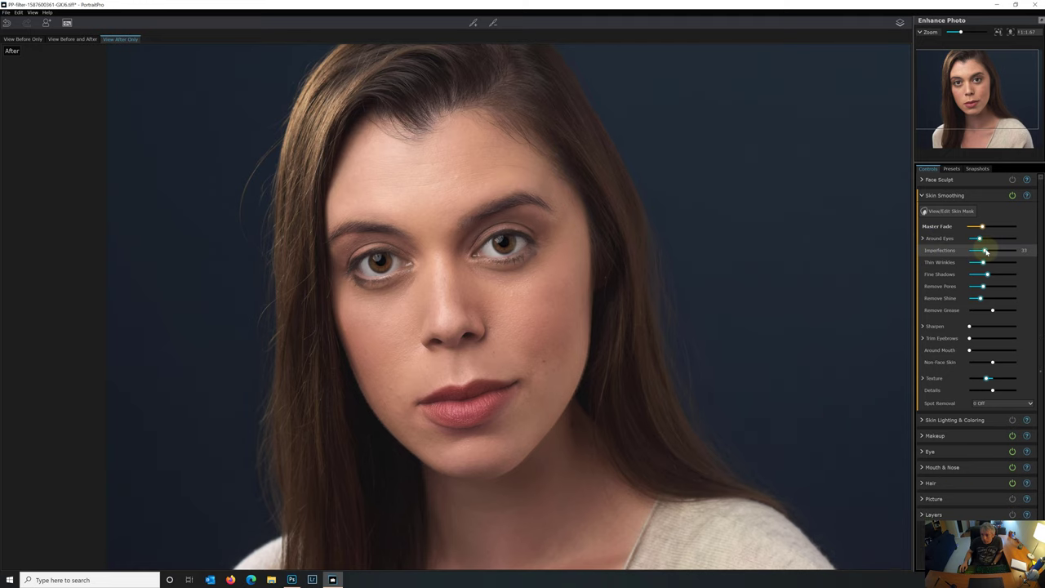
pyautogui.moveTo(985, 251); pyautogui.dragTo(991, 251)
pyautogui.moveTo(991, 250)
pyautogui.mouseDown()
pyautogui.moveTo(1012, 251)
pyautogui.moveTo(987, 251)
pyautogui.mouseUp()
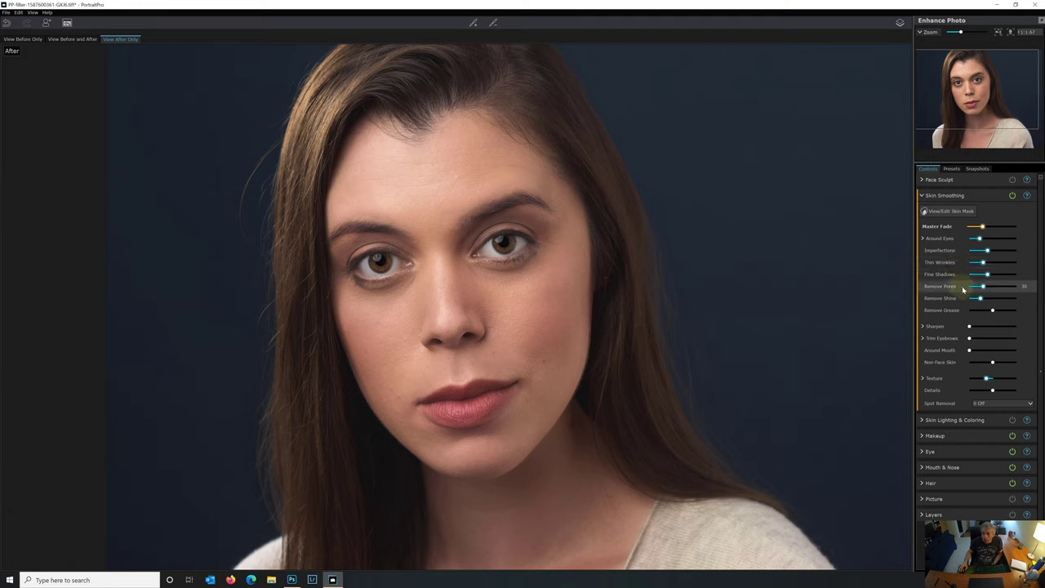
# Set Remove Pores to about 24 and lower skin Texture to about -21.
pyautogui.moveTo(984, 286); pyautogui.dragTo(977, 286)
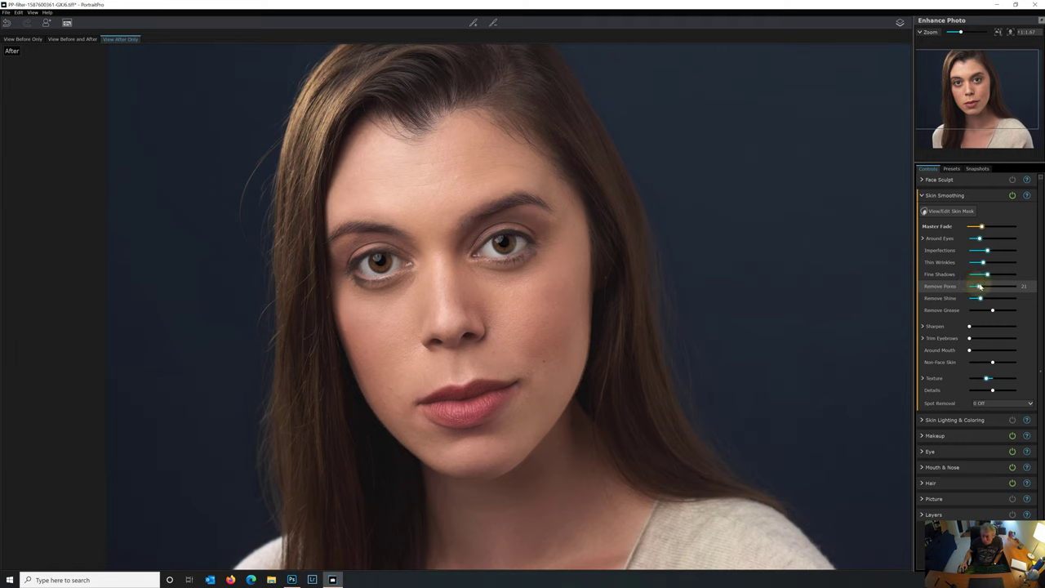
pyautogui.moveTo(977, 286); pyautogui.dragTo(982, 287)
pyautogui.moveTo(979, 286); pyautogui.dragTo(1017, 287)
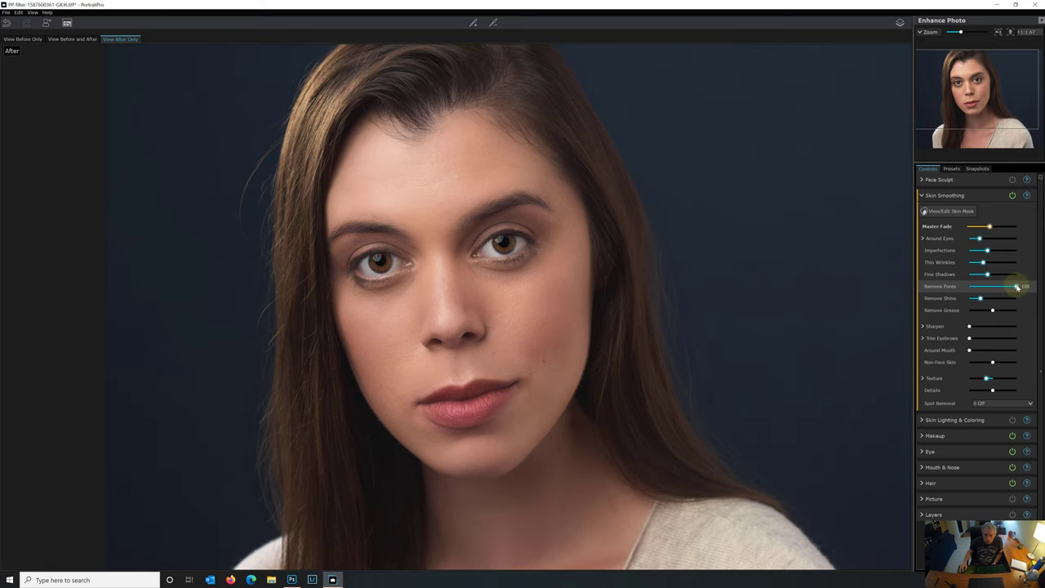
pyautogui.moveTo(1017, 287); pyautogui.dragTo(984, 286)
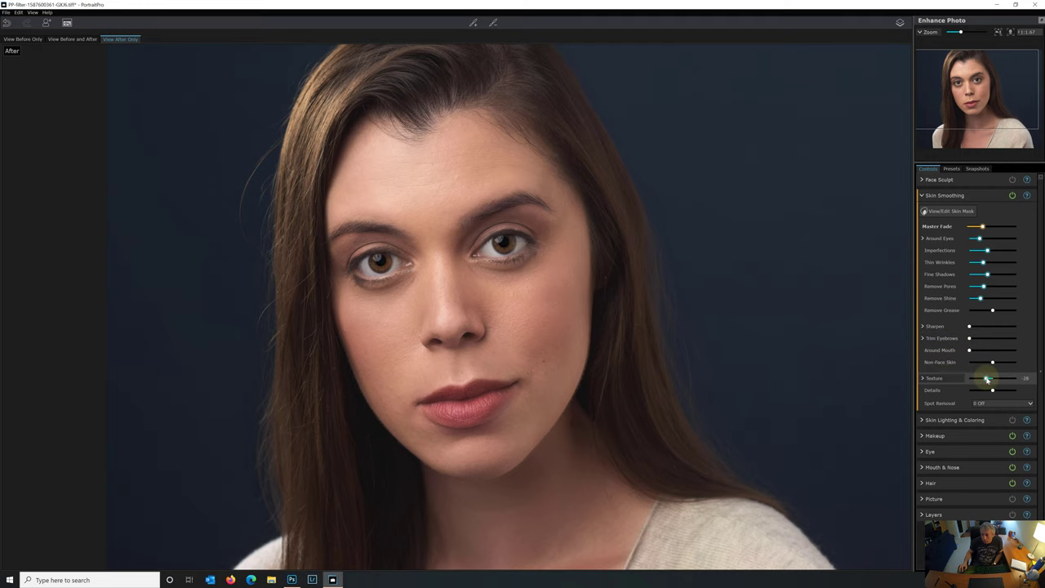
pyautogui.moveTo(987, 380); pyautogui.dragTo(993, 380)
pyautogui.moveTo(994, 379); pyautogui.dragTo(988, 380)
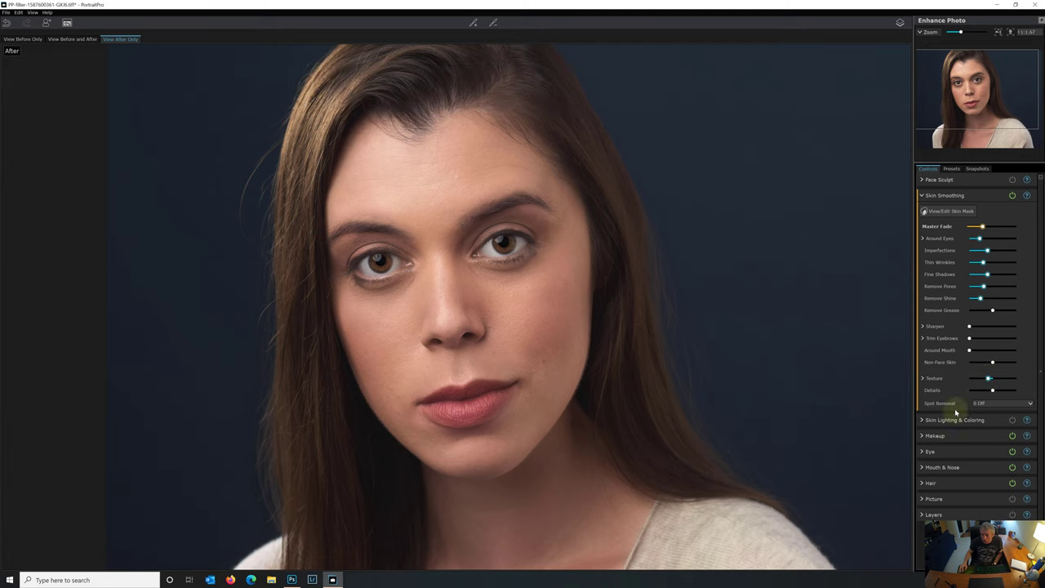
# Drag the light spot on the Skin Lighting head widget toward the upper right.
pyautogui.click(922, 196)
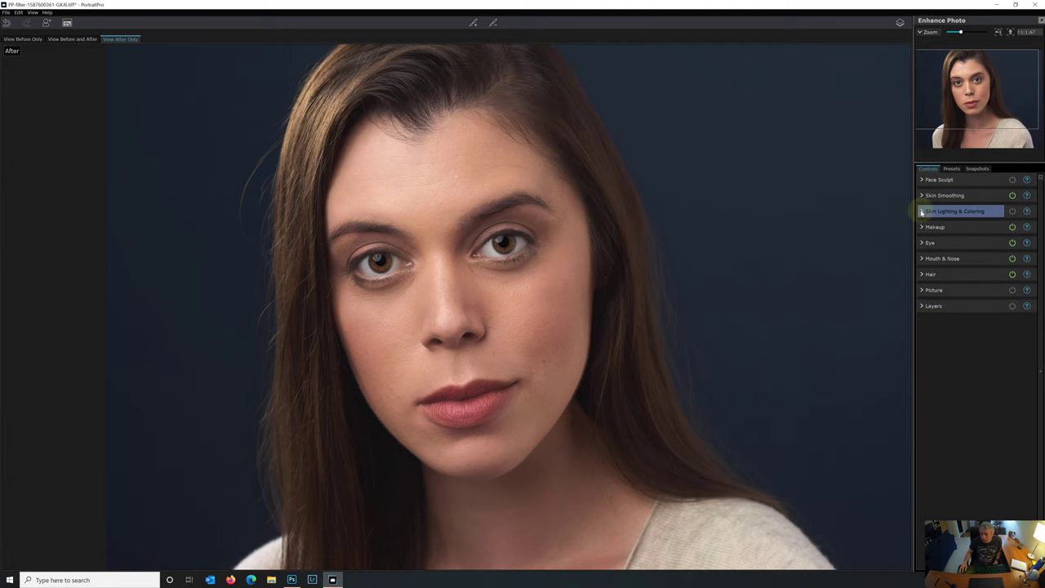
pyautogui.click(922, 211)
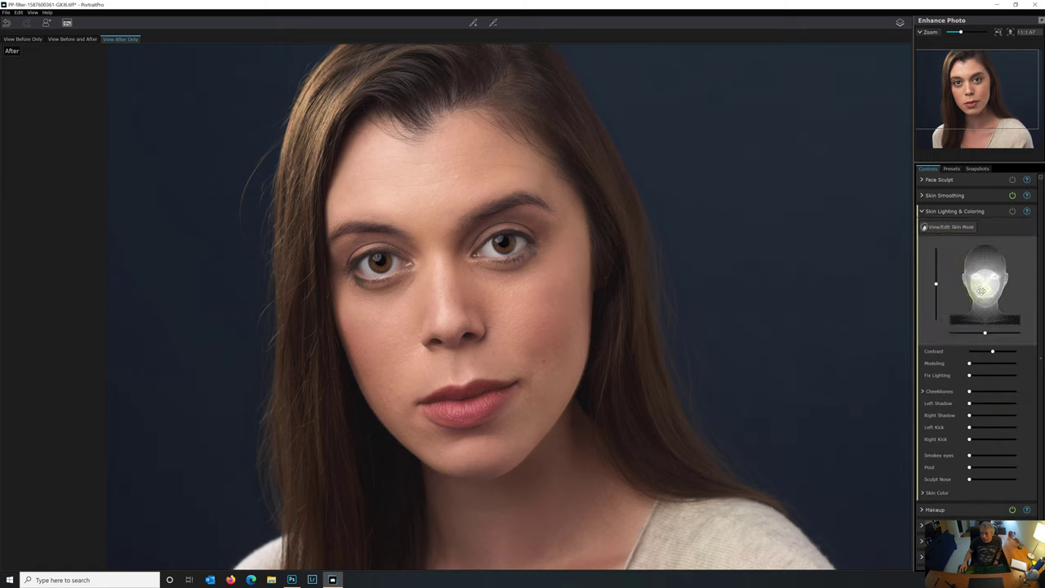
pyautogui.moveTo(995, 265)
pyautogui.mouseDown()
pyautogui.moveTo(951, 243)
pyautogui.moveTo(978, 304)
pyautogui.moveTo(984, 263)
pyautogui.moveTo(989, 278)
pyautogui.mouseUp()
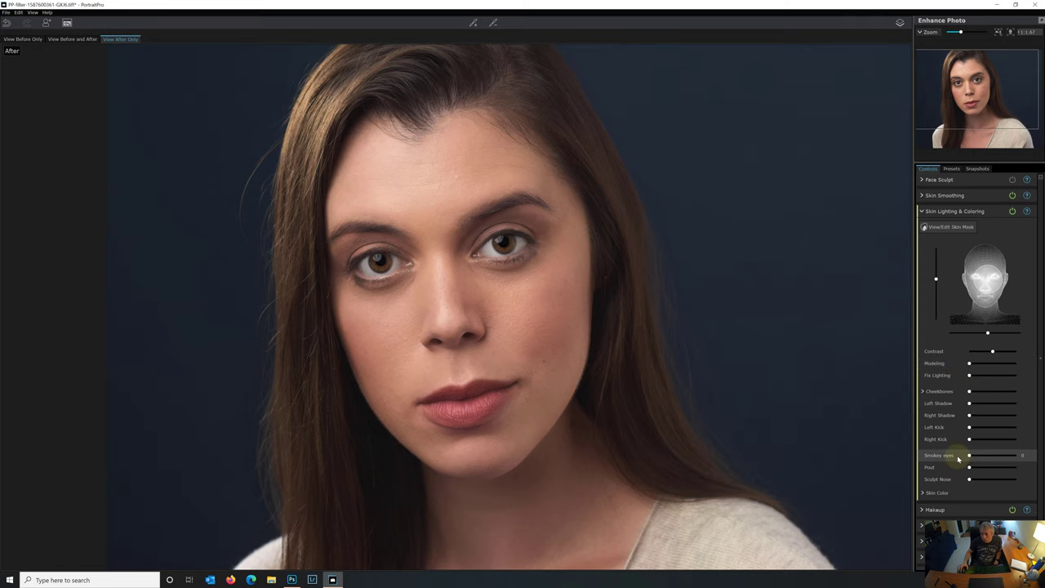
pyautogui.click(923, 211)
pyautogui.click(923, 211)
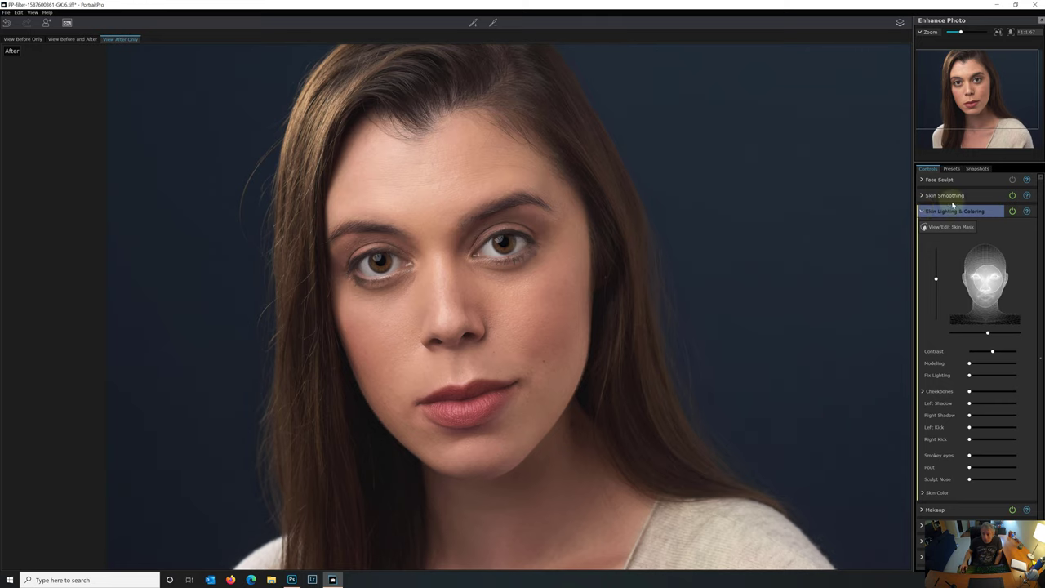
pyautogui.moveTo(985, 282)
pyautogui.mouseDown()
pyautogui.moveTo(1000, 260)
pyautogui.moveTo(979, 280)
pyautogui.moveTo(987, 261)
pyautogui.moveTo(987, 281)
pyautogui.mouseUp()
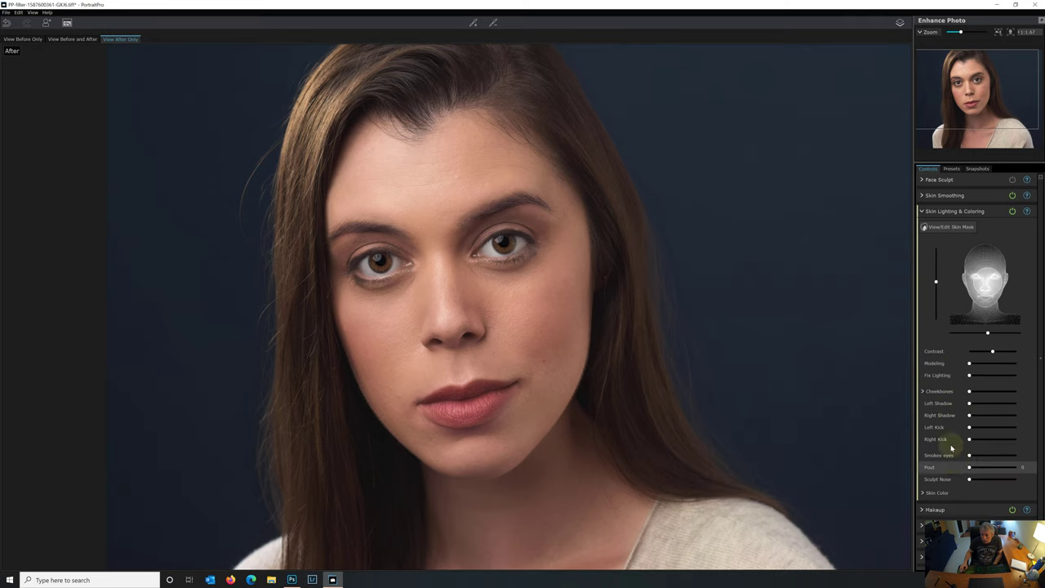
pyautogui.click(922, 211)
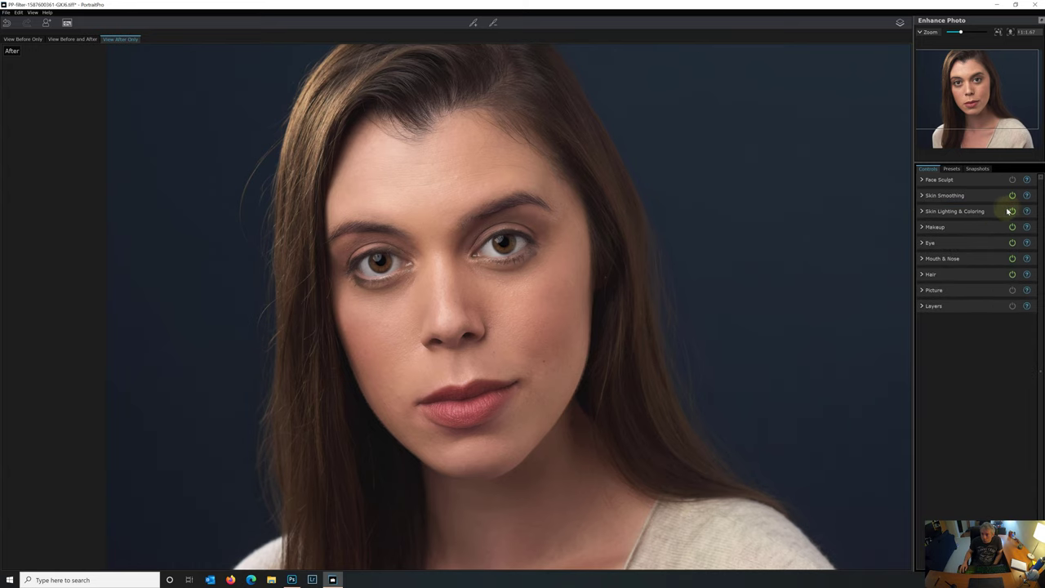
# Turn off skin lighting and raise the upper Eyeliner opacity in Makeup.
pyautogui.click(1011, 211)
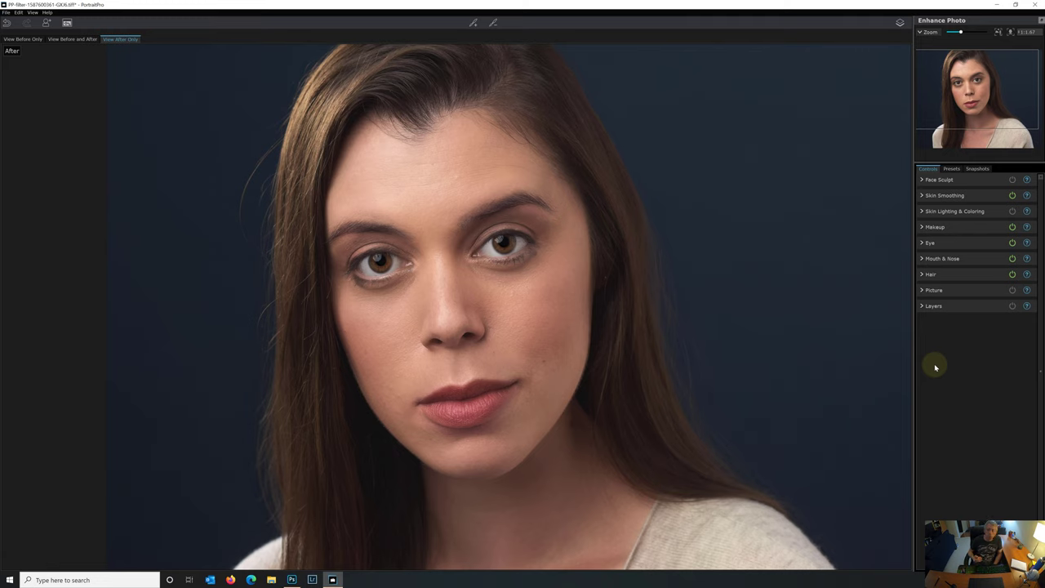
pyautogui.click(922, 229)
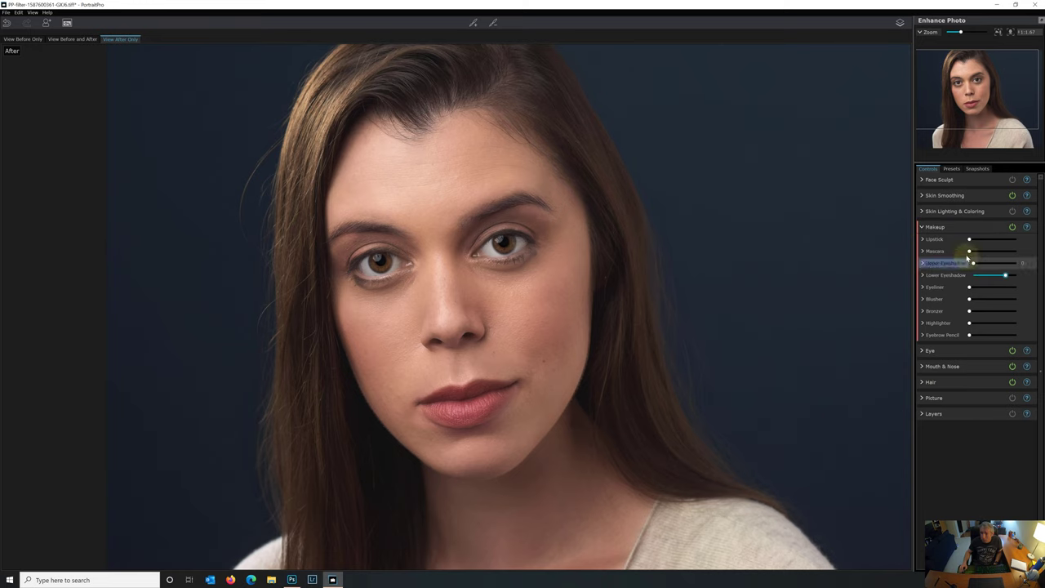
pyautogui.click(929, 239)
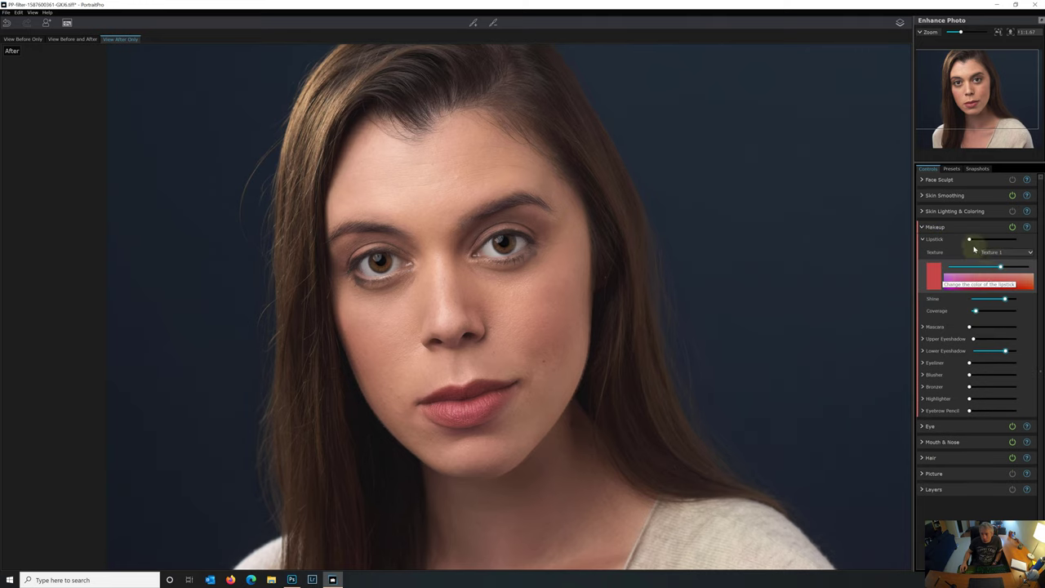
pyautogui.click(923, 240)
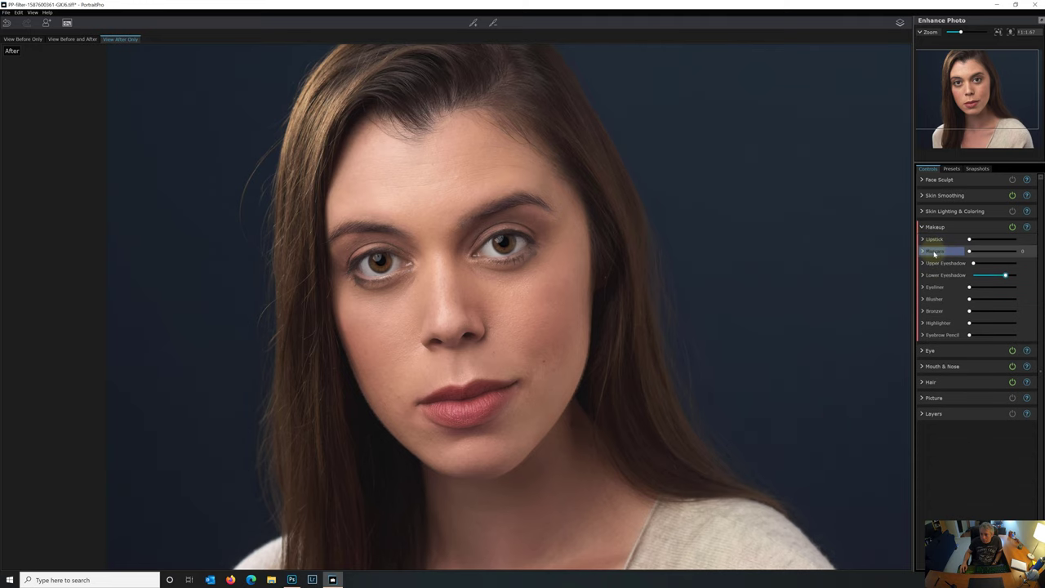
pyautogui.click(923, 252)
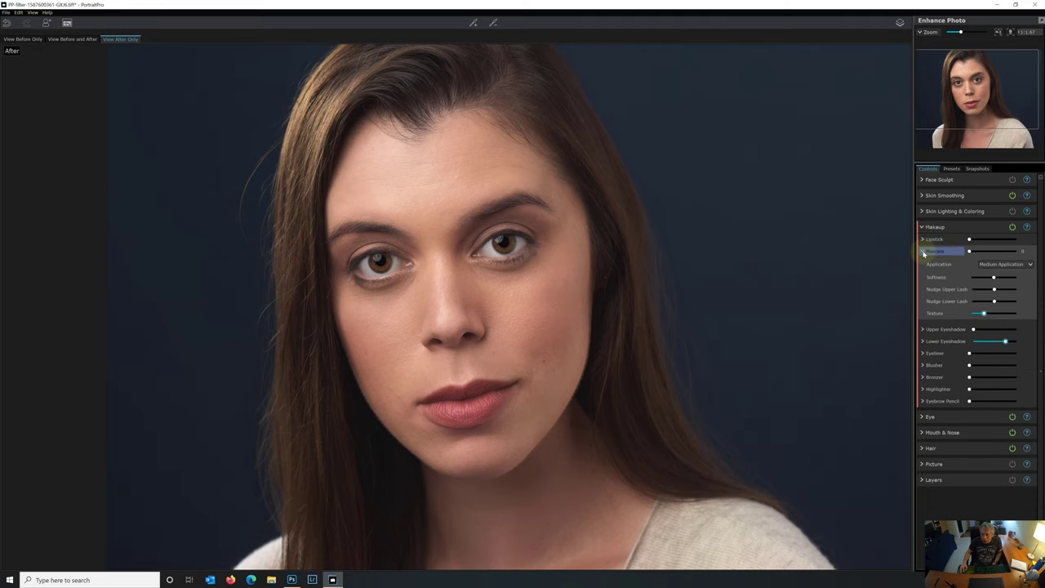
pyautogui.click(923, 252)
pyautogui.click(922, 263)
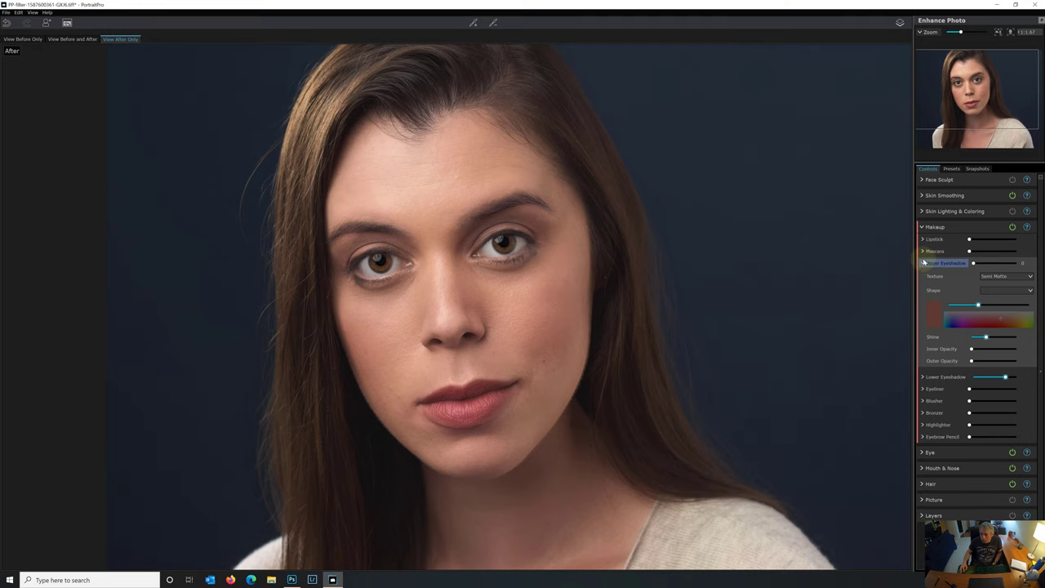
pyautogui.click(923, 263)
pyautogui.click(922, 276)
pyautogui.click(922, 276)
pyautogui.click(922, 287)
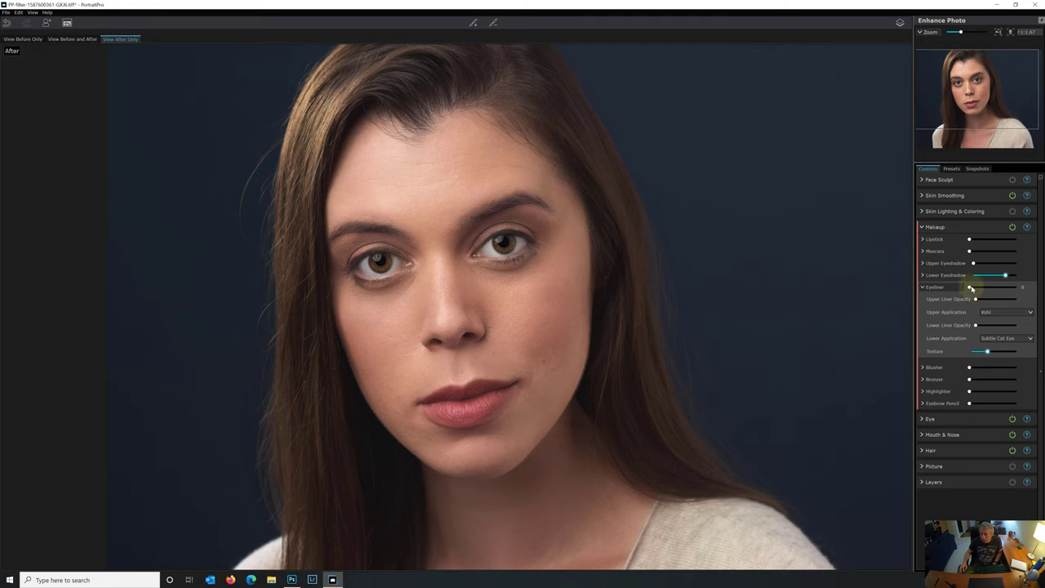
pyautogui.moveTo(971, 288)
pyautogui.mouseDown()
pyautogui.moveTo(989, 289)
pyautogui.moveTo(969, 288)
pyautogui.mouseUp()
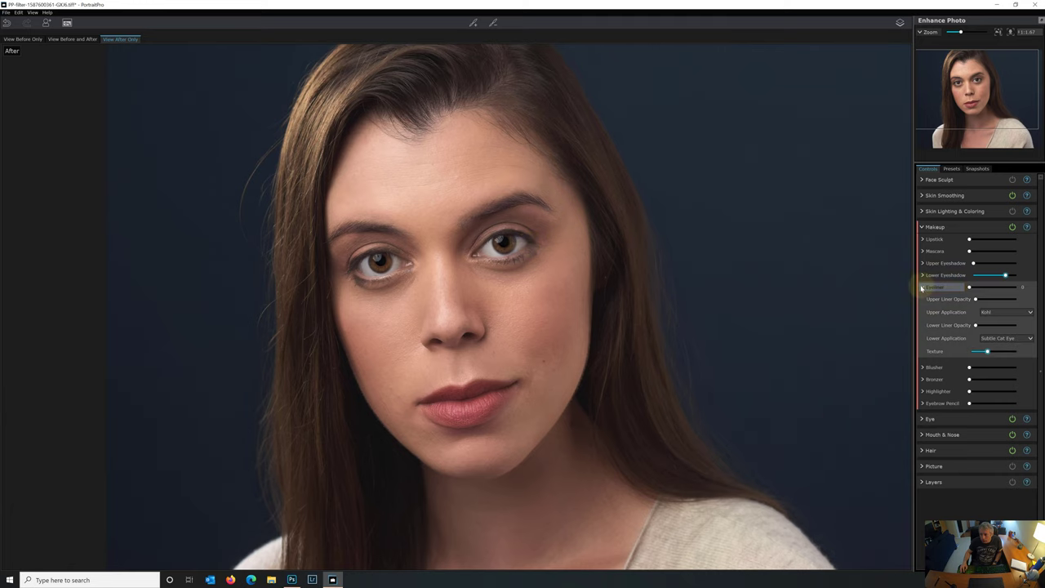
pyautogui.click(922, 290)
# Try full Blusher then remove it, zero Lower Eyeshadow, and adjust Upper Eyeshadow.
pyautogui.click(922, 299)
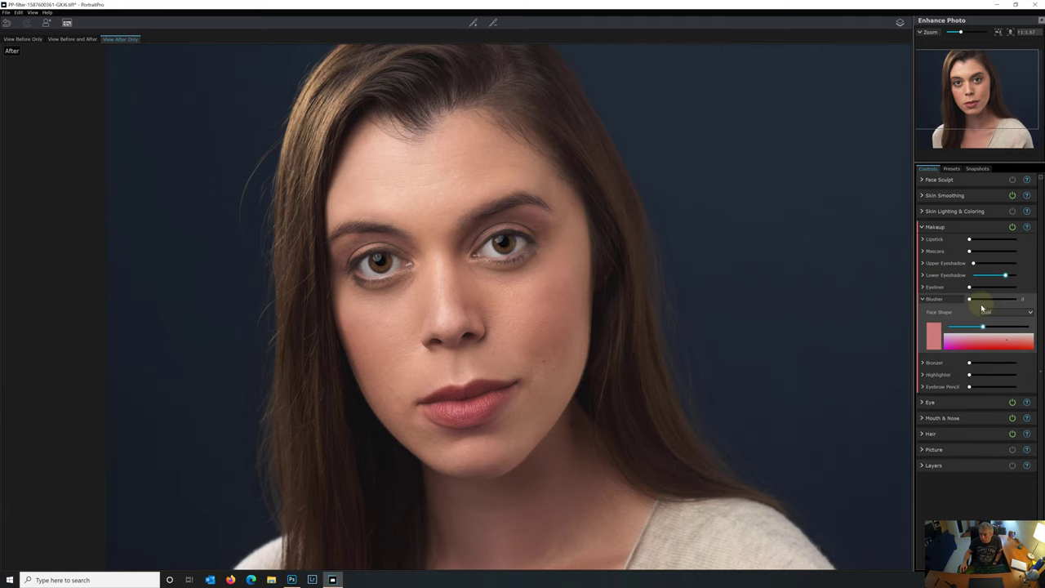
pyautogui.moveTo(971, 299); pyautogui.dragTo(999, 303)
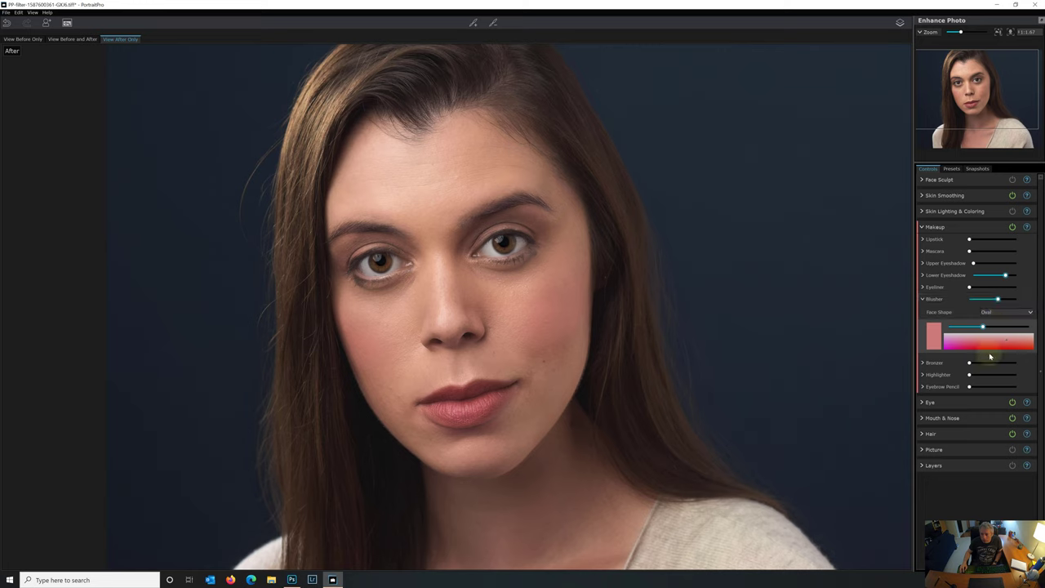
pyautogui.moveTo(999, 302); pyautogui.dragTo(967, 275)
pyautogui.click(938, 298)
pyautogui.click(923, 277)
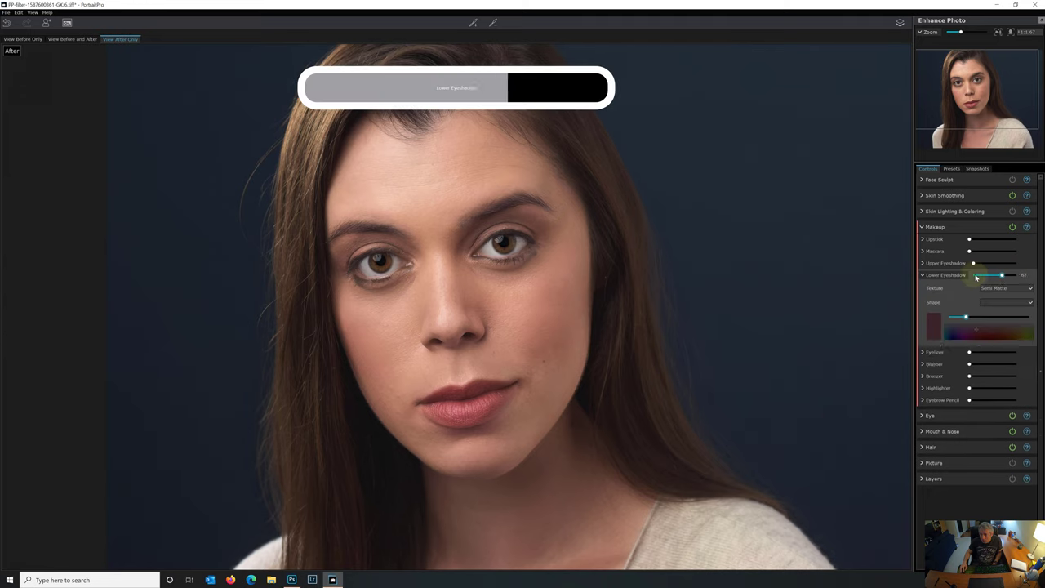
pyautogui.click(923, 277)
pyautogui.moveTo(974, 264)
pyautogui.mouseDown()
pyautogui.moveTo(1002, 264)
pyautogui.moveTo(973, 264)
pyautogui.mouseUp()
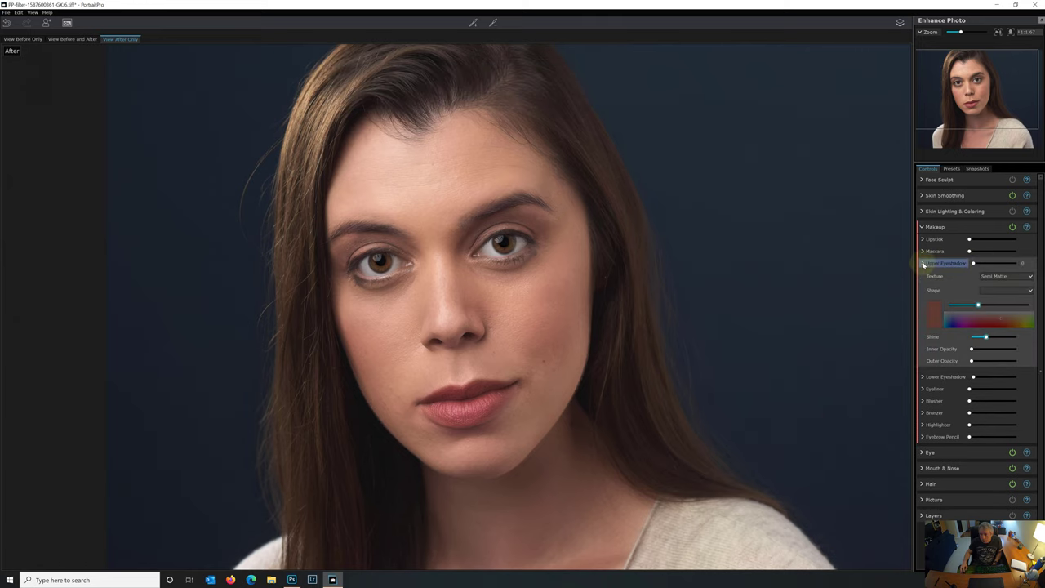
pyautogui.click(934, 263)
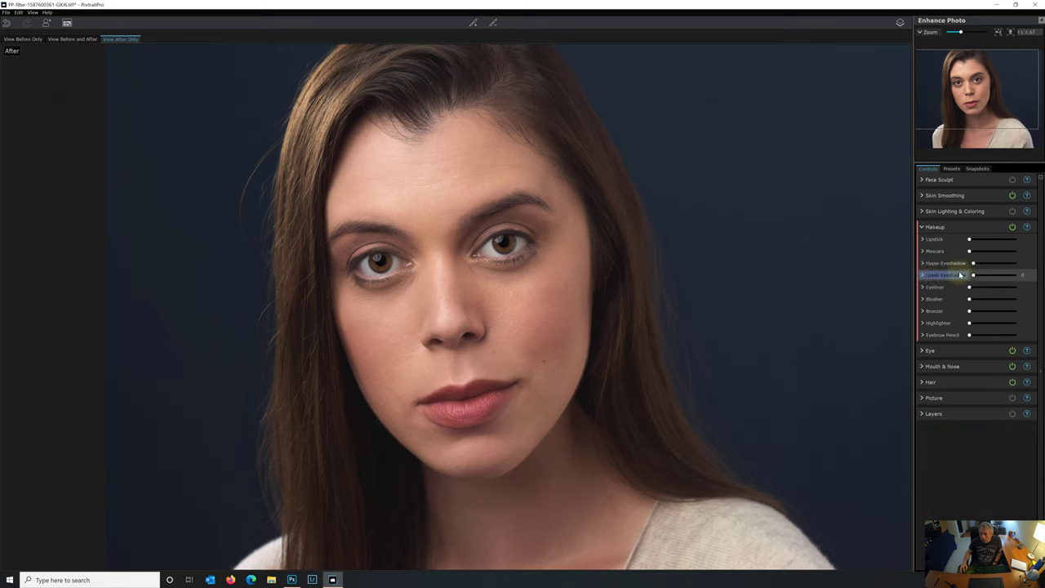
# Darken the eyebrows slightly with Eyebrow Pencil and fold away the Makeup section.
pyautogui.click(922, 314)
pyautogui.click(922, 312)
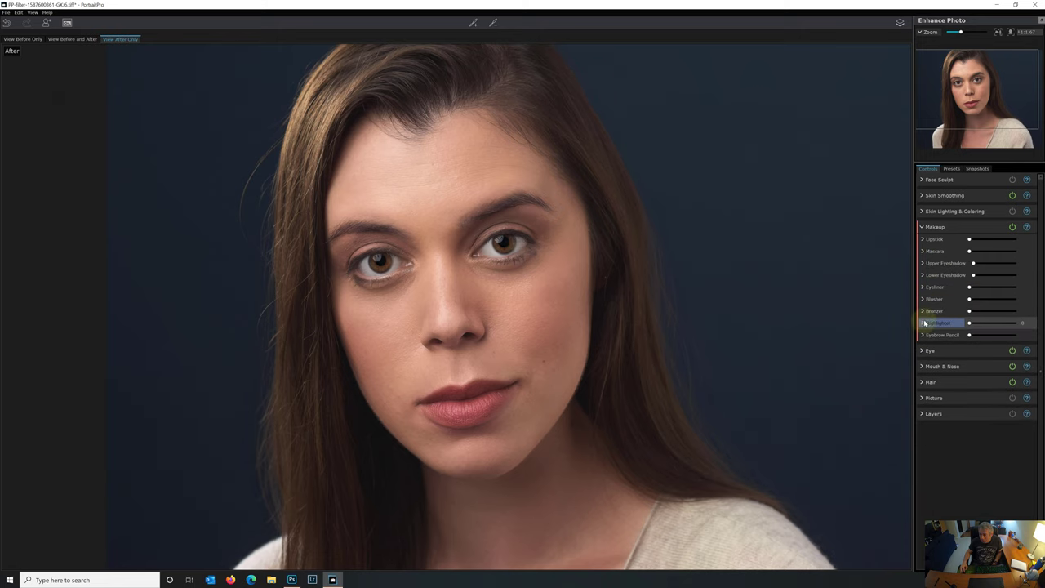
pyautogui.click(923, 323)
pyautogui.click(923, 323)
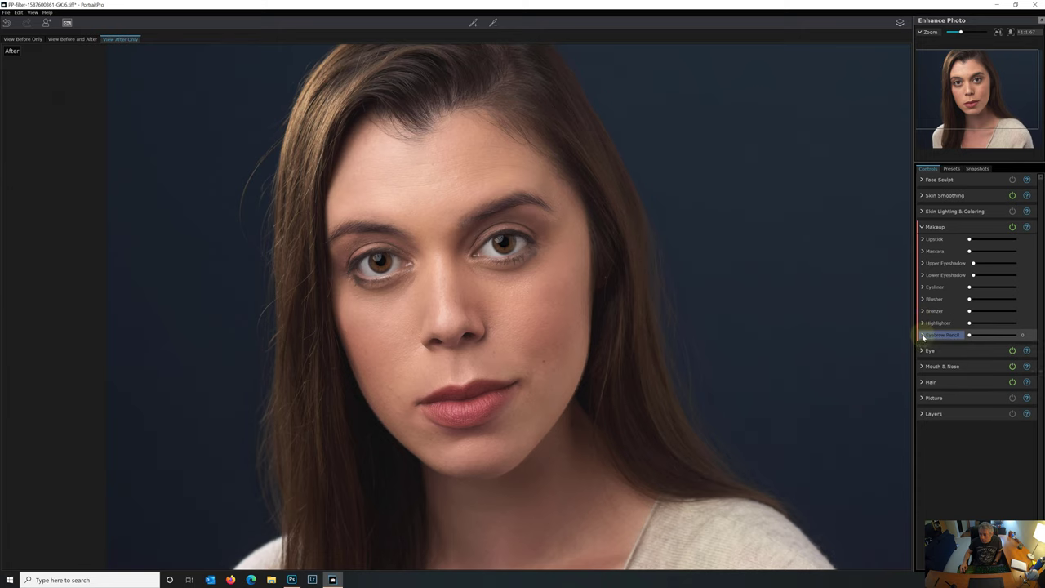
pyautogui.click(922, 335)
pyautogui.moveTo(970, 338)
pyautogui.mouseDown()
pyautogui.moveTo(1000, 337)
pyautogui.moveTo(979, 337)
pyautogui.mouseUp()
pyautogui.click(927, 336)
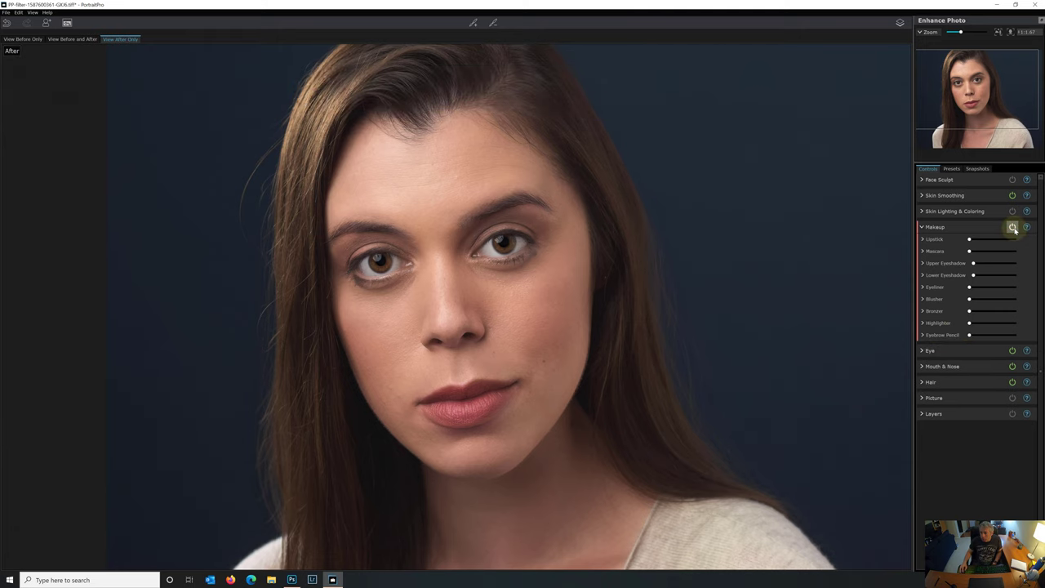
pyautogui.click(920, 229)
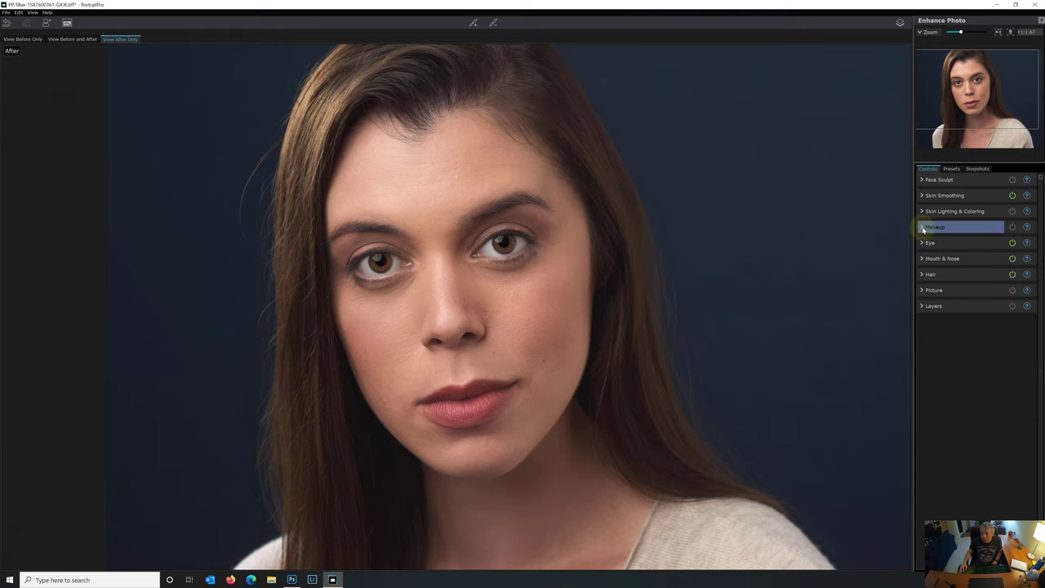
pyautogui.click(928, 244)
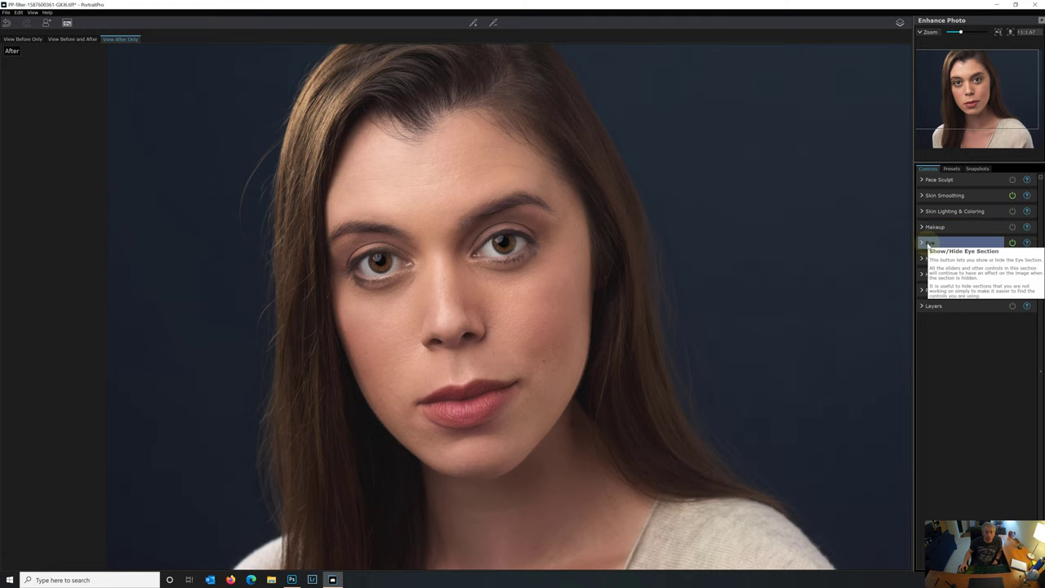
# Cut Whiten Eyes to 26, Whitening Area to 31, pupil size to 9; sharpen eyebrows to 29; brighten irises.
pyautogui.click(928, 244)
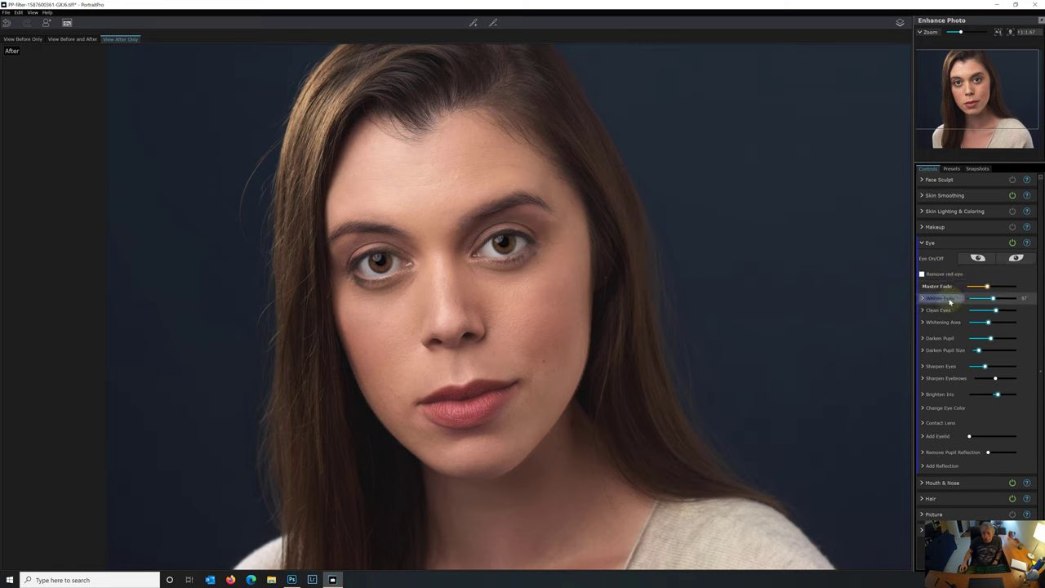
pyautogui.moveTo(992, 299); pyautogui.dragTo(976, 300)
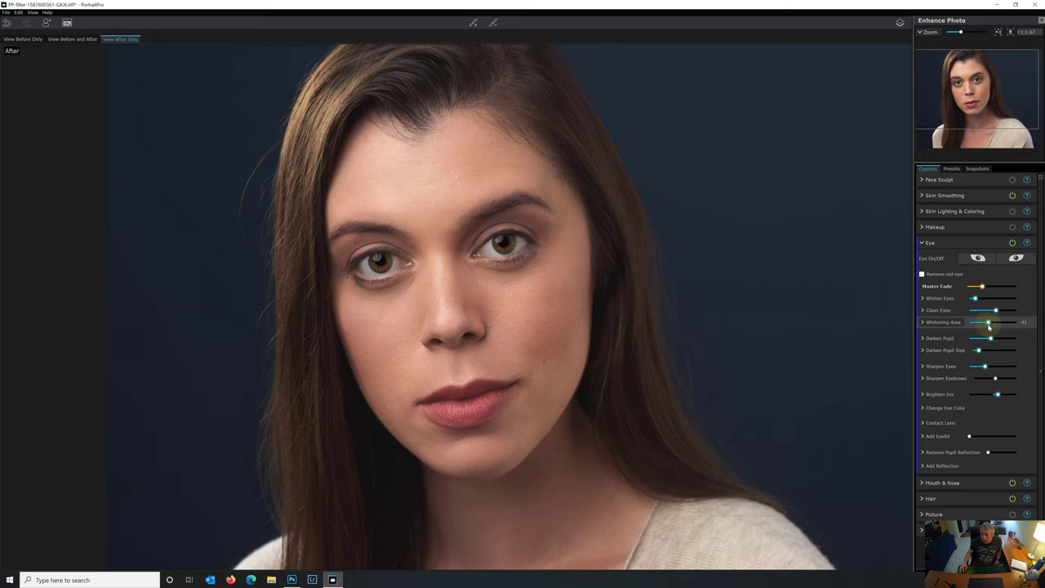
pyautogui.moveTo(988, 324); pyautogui.dragTo(986, 324)
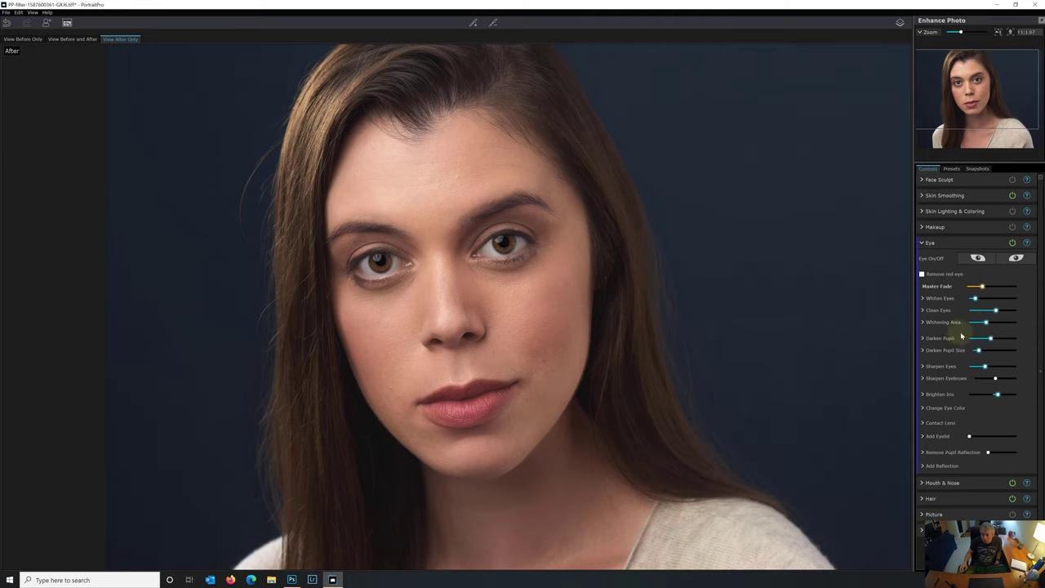
pyautogui.moveTo(991, 339)
pyautogui.mouseDown()
pyautogui.moveTo(976, 338)
pyautogui.moveTo(993, 339)
pyautogui.mouseUp()
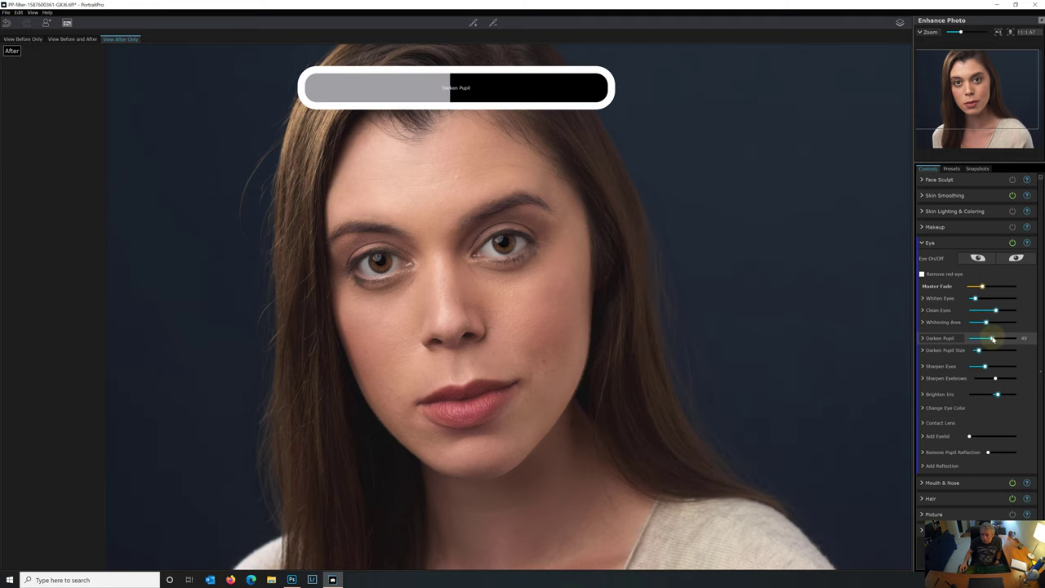
pyautogui.moveTo(981, 354)
pyautogui.mouseDown()
pyautogui.moveTo(970, 357)
pyautogui.moveTo(986, 354)
pyautogui.moveTo(991, 368)
pyautogui.mouseUp()
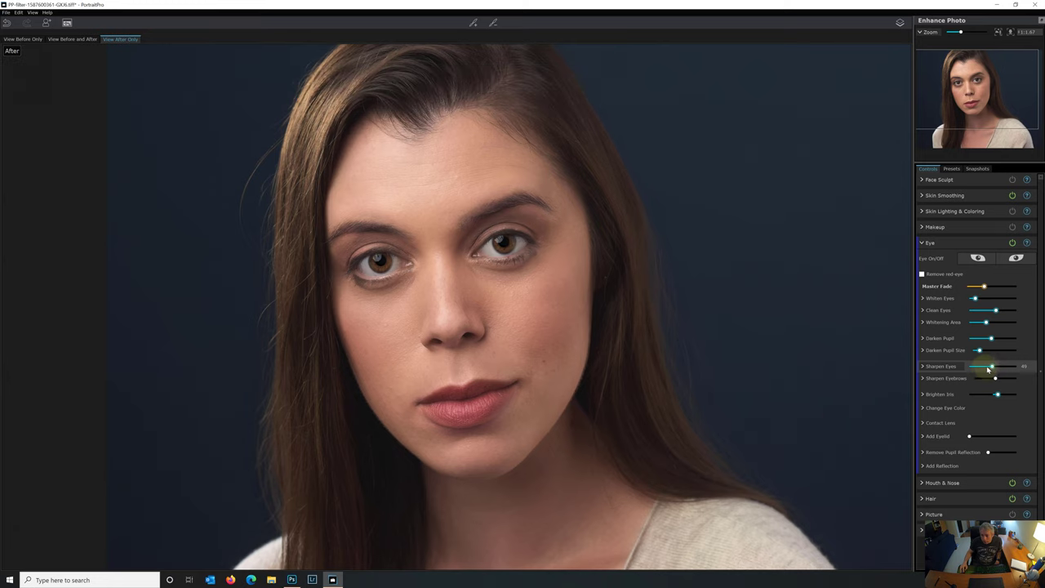
pyautogui.moveTo(995, 380); pyautogui.dragTo(1006, 379)
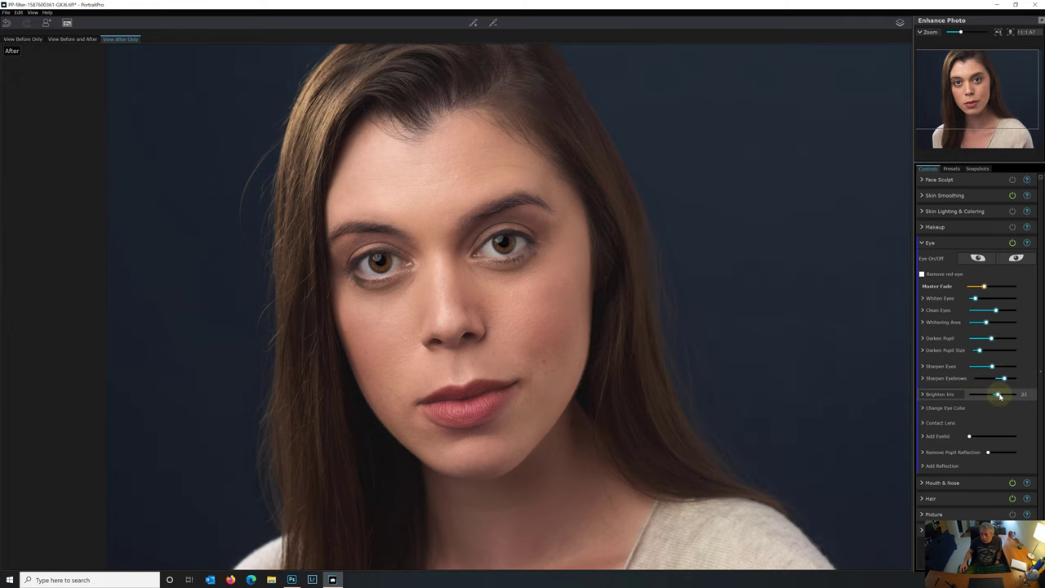
pyautogui.moveTo(998, 394)
pyautogui.mouseDown()
pyautogui.moveTo(1009, 394)
pyautogui.moveTo(996, 397)
pyautogui.mouseUp()
# Try blue contact lenses on the eyes, then remove the tint to keep them brown.
pyautogui.click(956, 409)
pyautogui.click(947, 408)
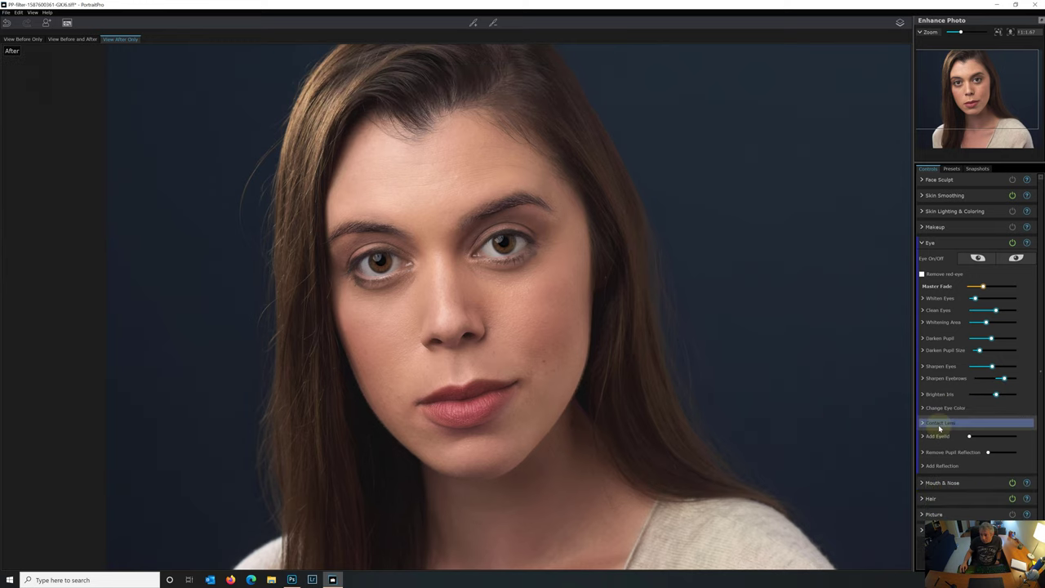
pyautogui.click(940, 423)
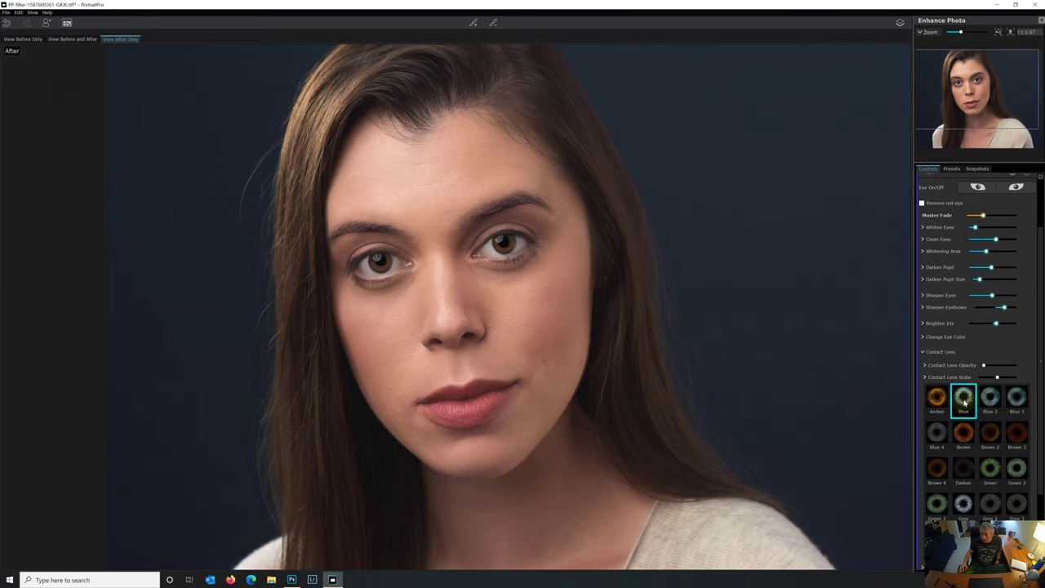
pyautogui.click(964, 399)
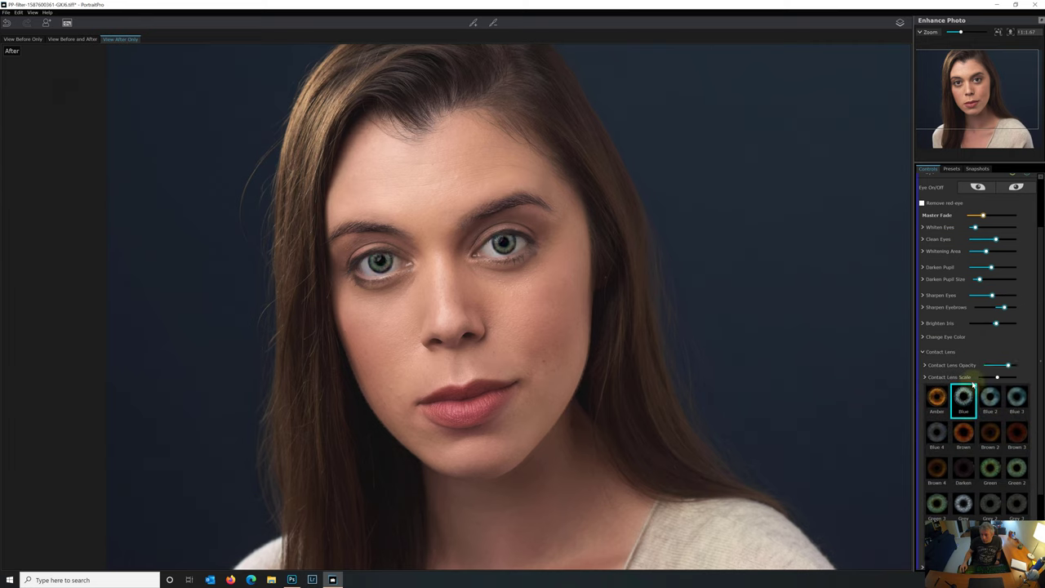
pyautogui.moveTo(983, 365); pyautogui.dragTo(1004, 367)
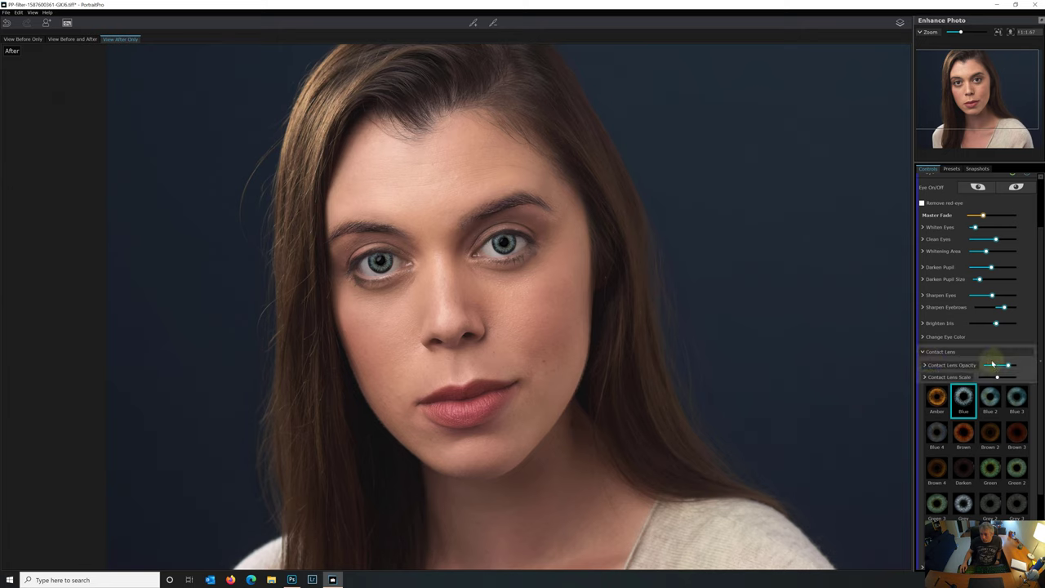
pyautogui.click(923, 353)
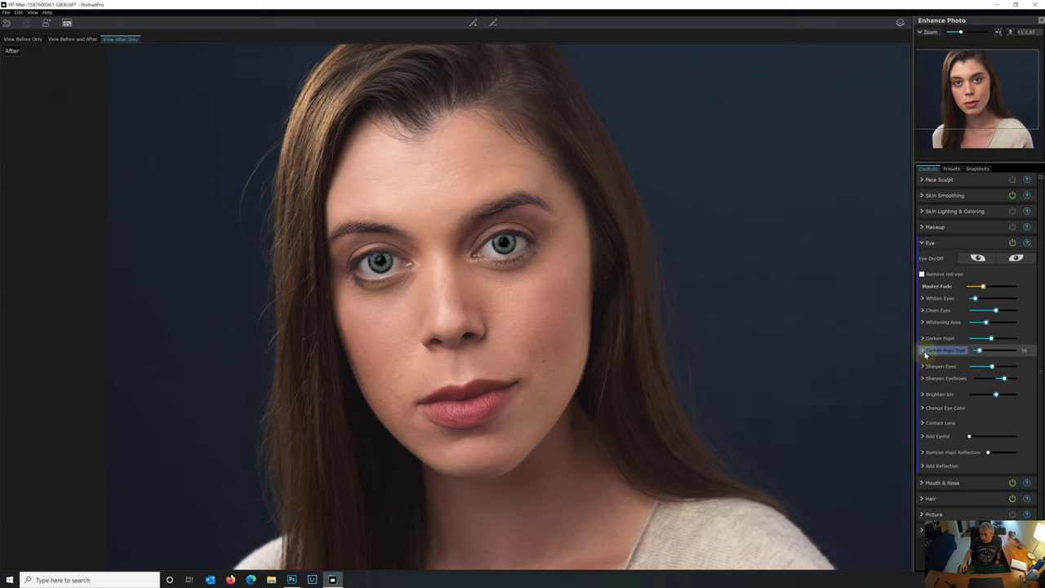
pyautogui.click(923, 422)
pyautogui.scroll(-2, 964, 408)
pyautogui.moveTo(1004, 367); pyautogui.dragTo(979, 366)
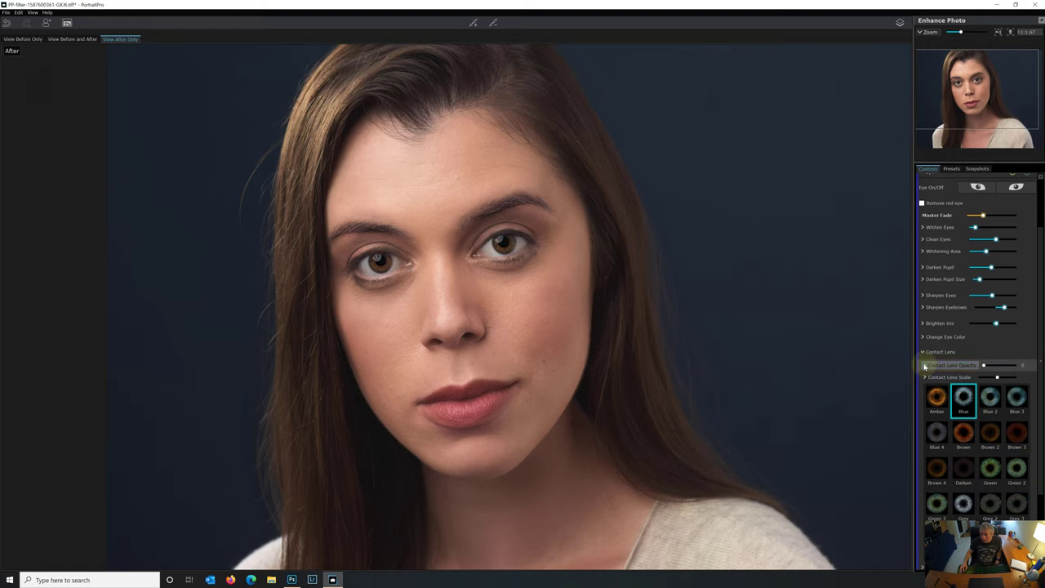
pyautogui.click(925, 366)
pyautogui.click(924, 366)
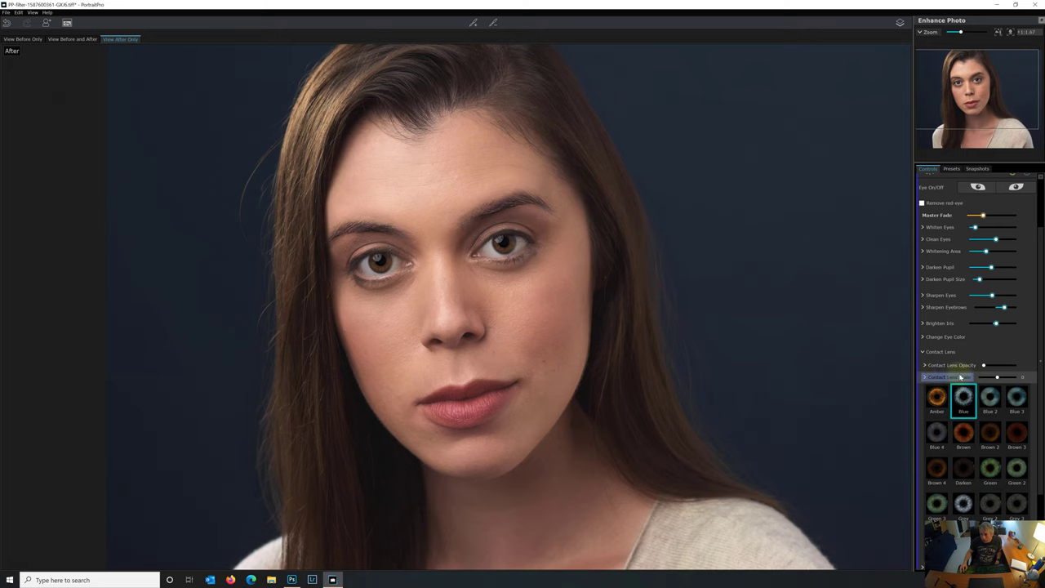
pyautogui.click(923, 354)
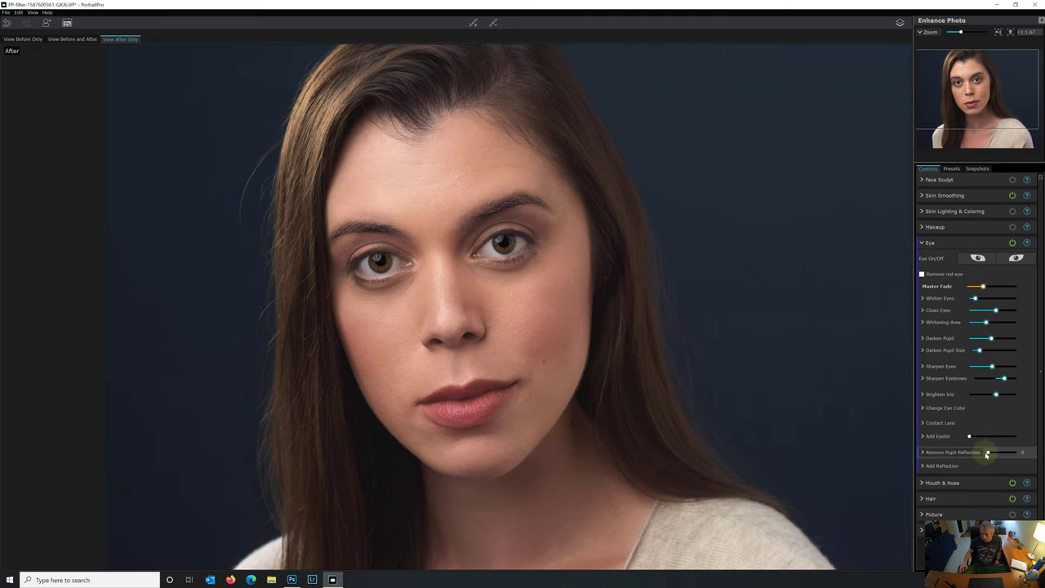
# Browse the pupil reflection styles and close them without adding any reflection.
pyautogui.click(923, 467)
pyautogui.scroll(-5, 959, 384)
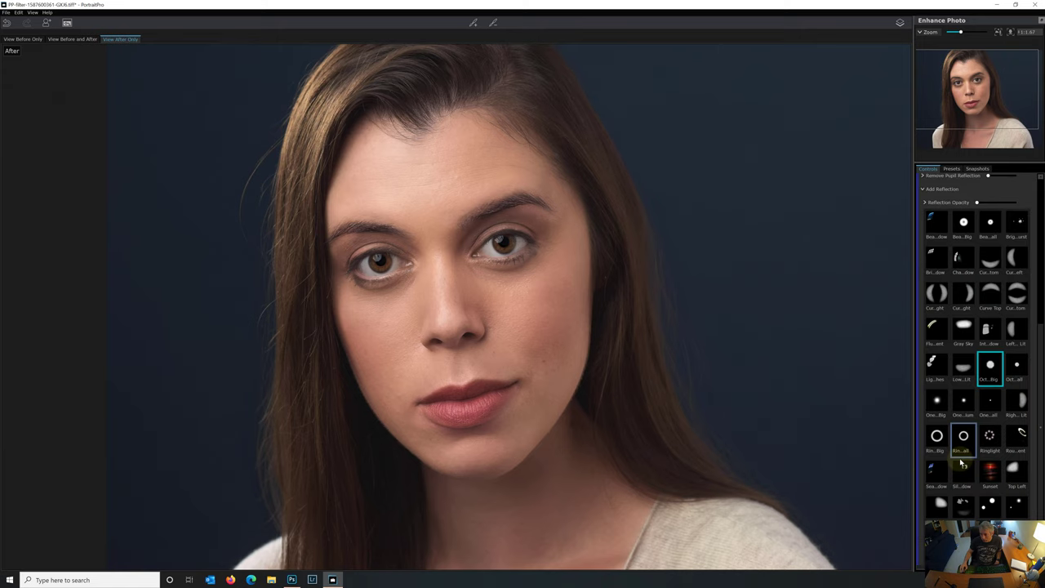
pyautogui.click(924, 194)
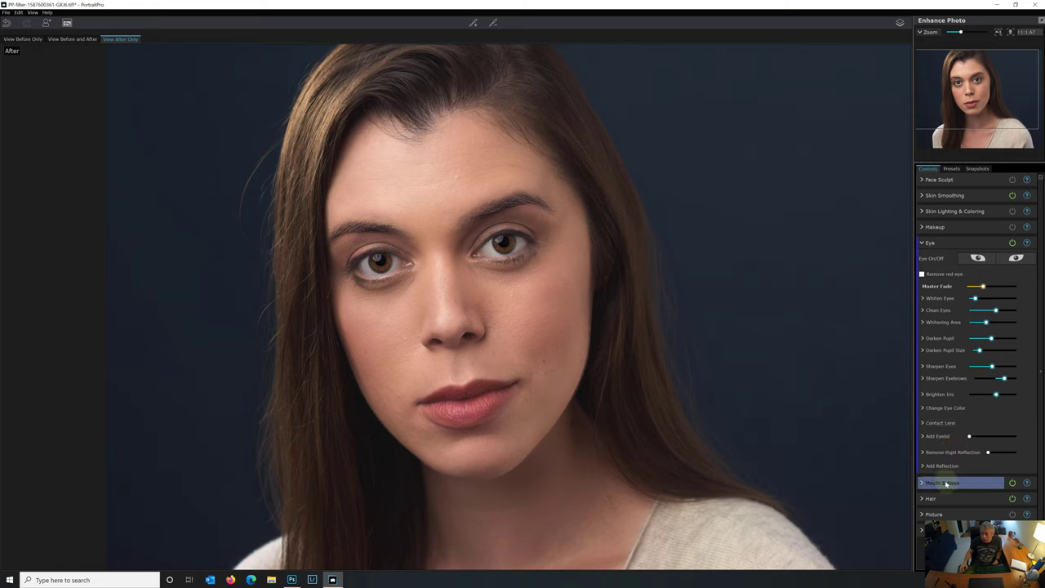
# Add a little Nose Contrast and set Moisten Lips to 31 under Mouth & Nose.
pyautogui.click(922, 242)
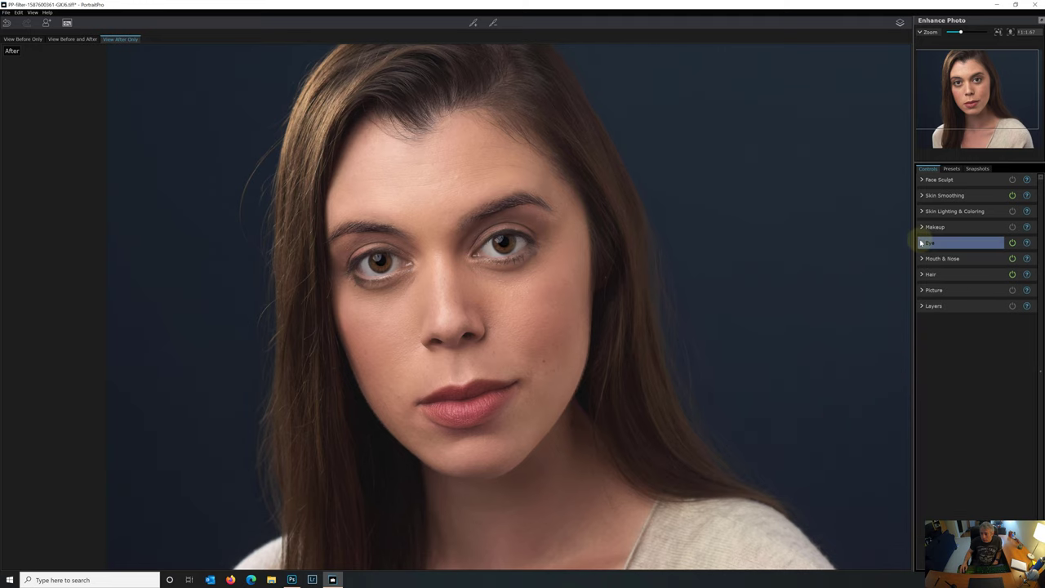
pyautogui.click(925, 259)
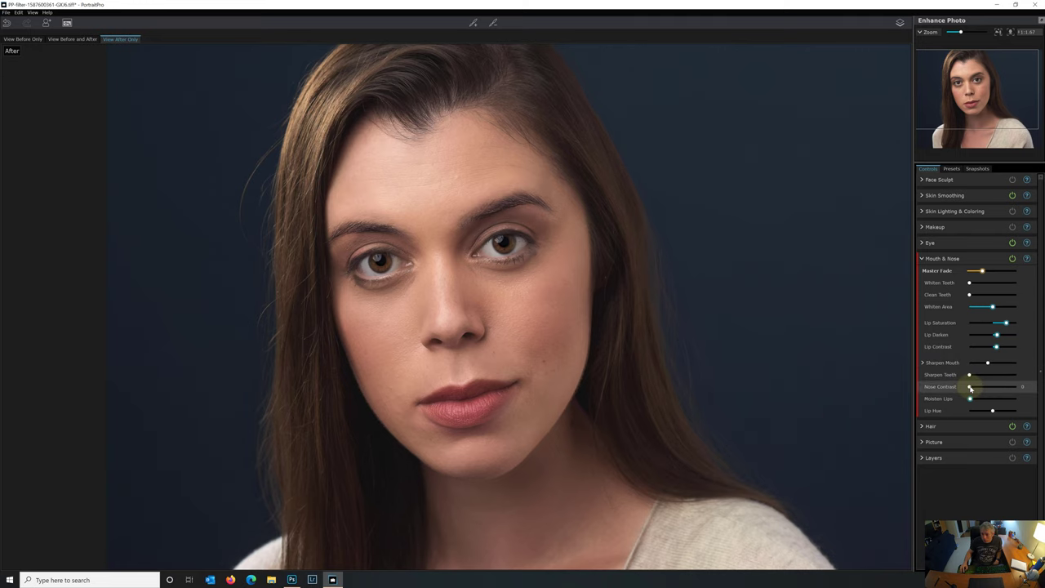
pyautogui.moveTo(969, 388)
pyautogui.mouseDown()
pyautogui.moveTo(1009, 387)
pyautogui.moveTo(979, 389)
pyautogui.mouseUp()
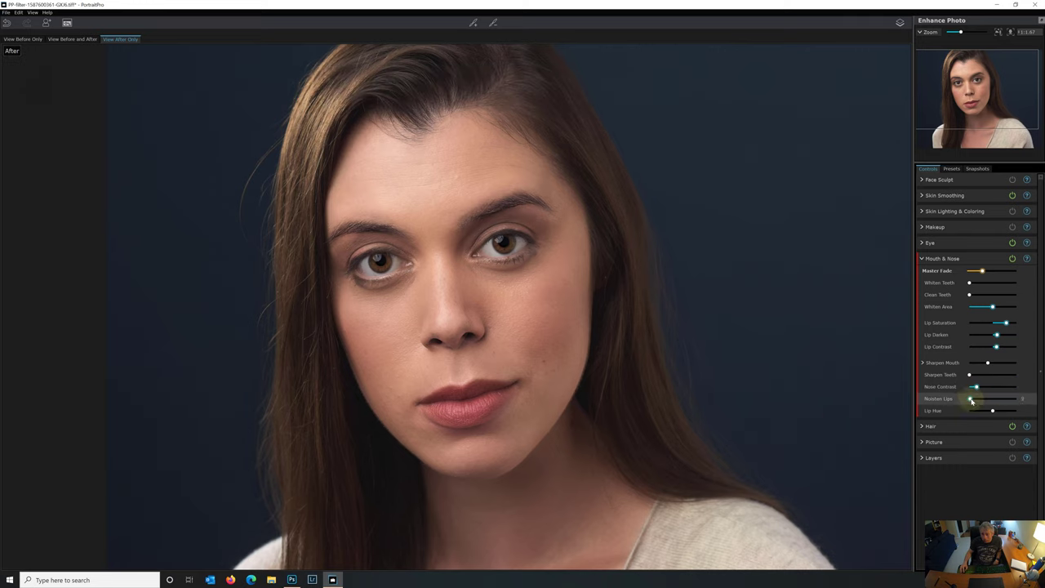
pyautogui.moveTo(970, 400)
pyautogui.mouseDown()
pyautogui.moveTo(984, 400)
pyautogui.moveTo(973, 399)
pyautogui.mouseUp()
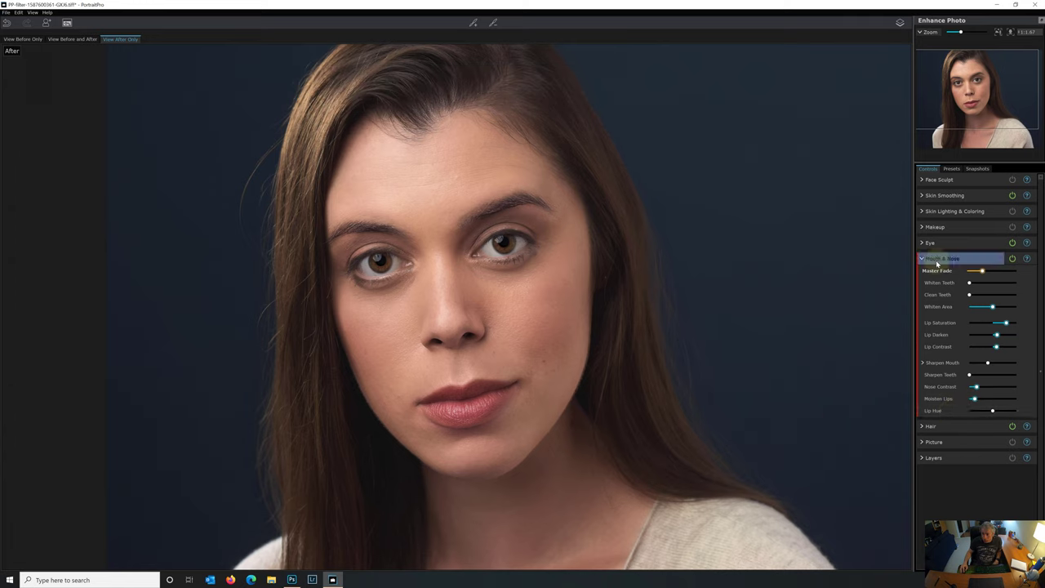
# Open the Hair section, review the detected hair mask and accept it.
pyautogui.click(938, 259)
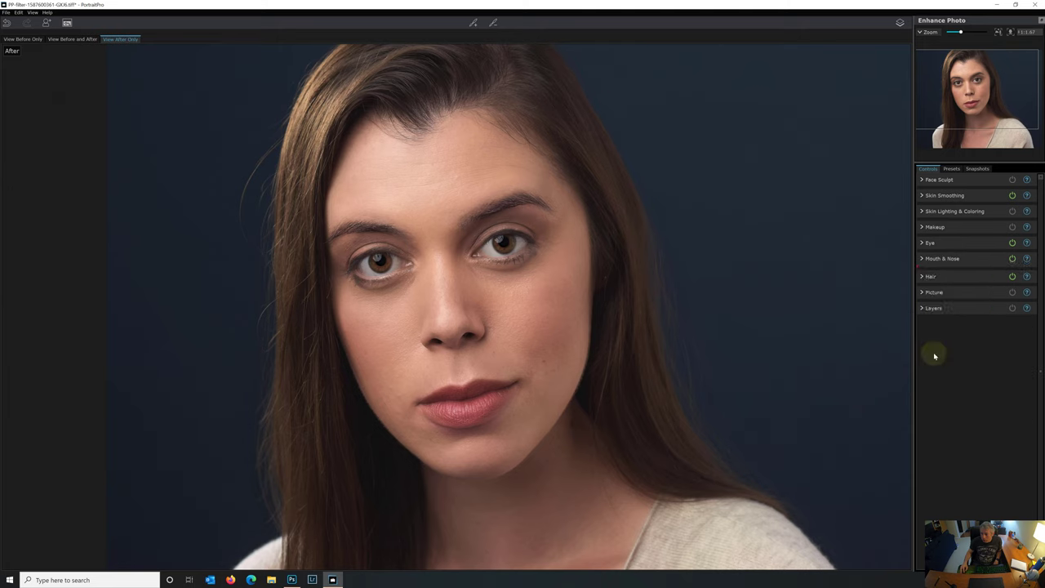
pyautogui.click(939, 279)
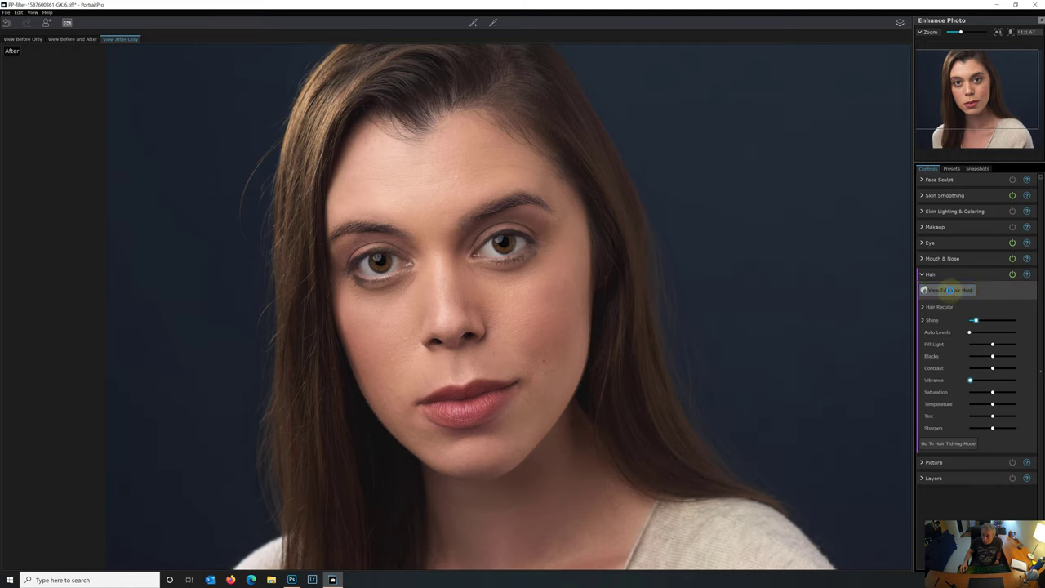
pyautogui.click(949, 289)
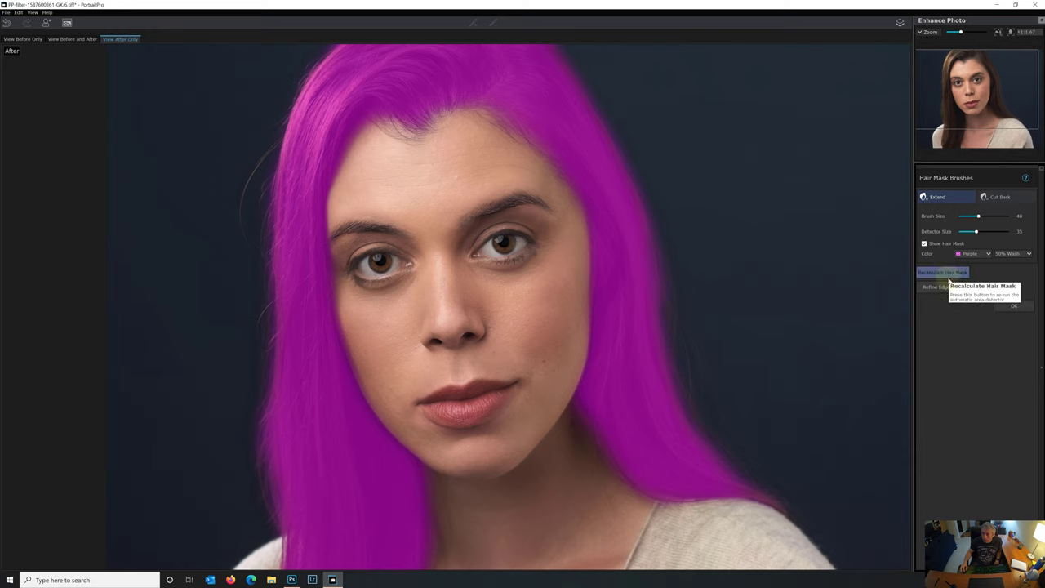
pyautogui.click(1020, 305)
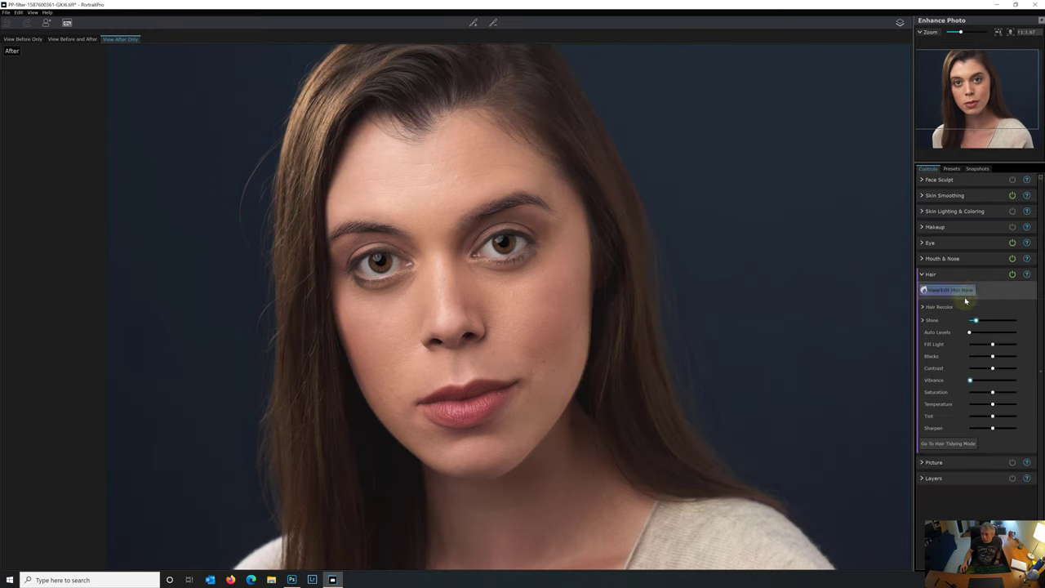
# Try ash blonde, brown and auburn recolours, reset to 0, lower Shine to 5, raise Blacks to about 21.
pyautogui.click(931, 308)
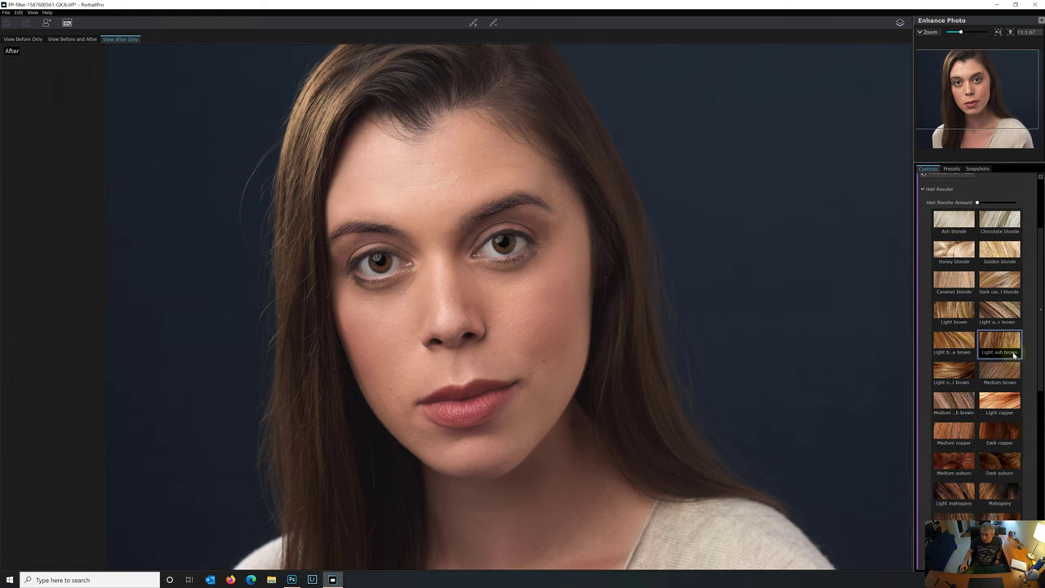
pyautogui.click(964, 230)
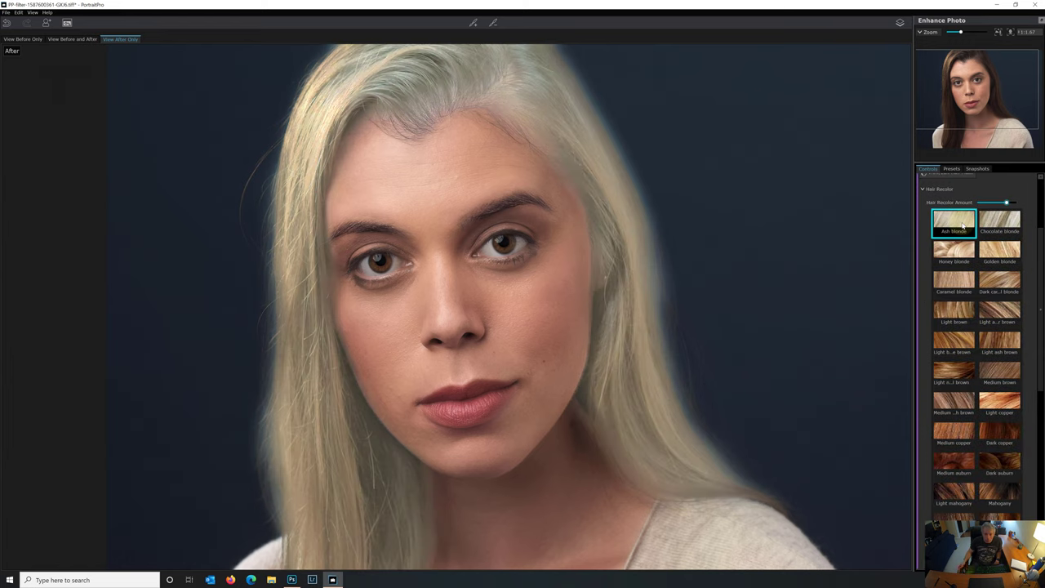
pyautogui.click(999, 372)
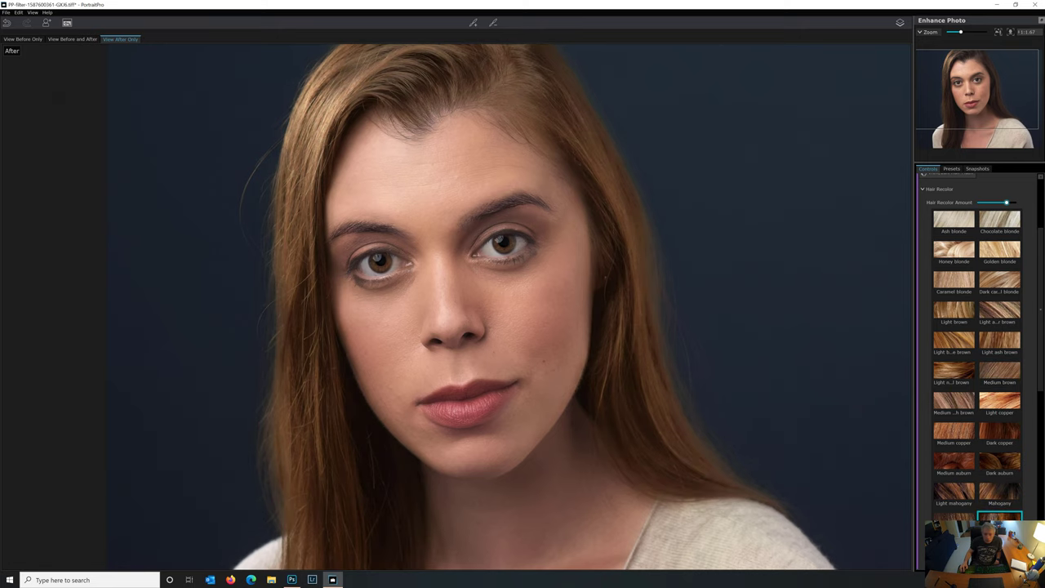
pyautogui.click(953, 464)
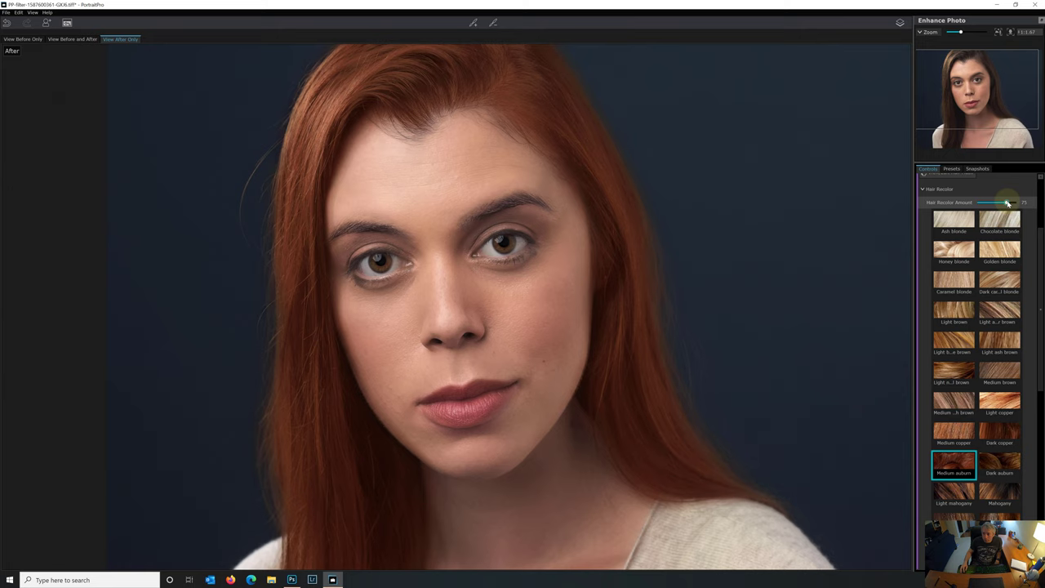
pyautogui.click(981, 203)
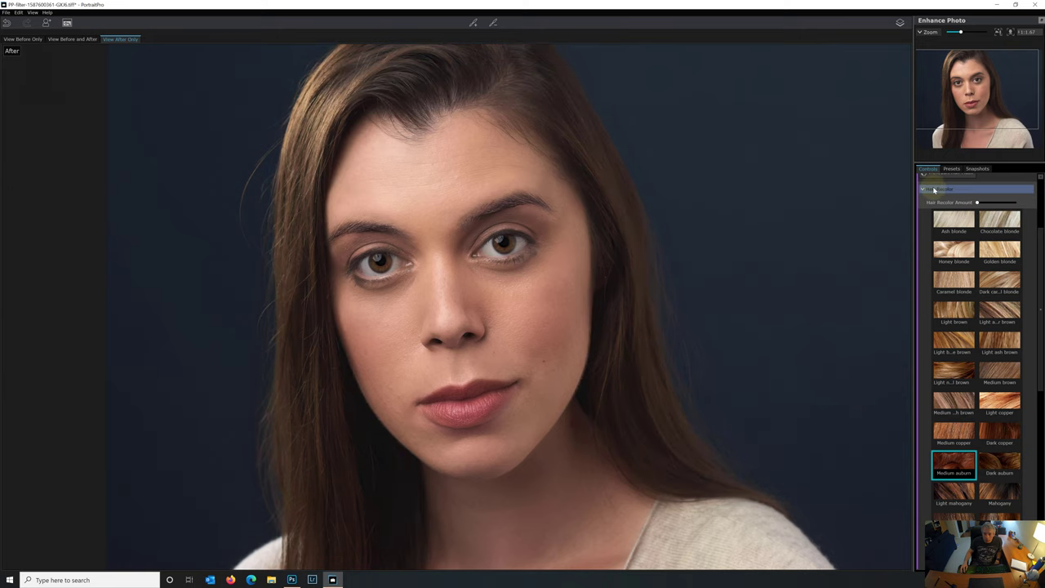
pyautogui.click(937, 191)
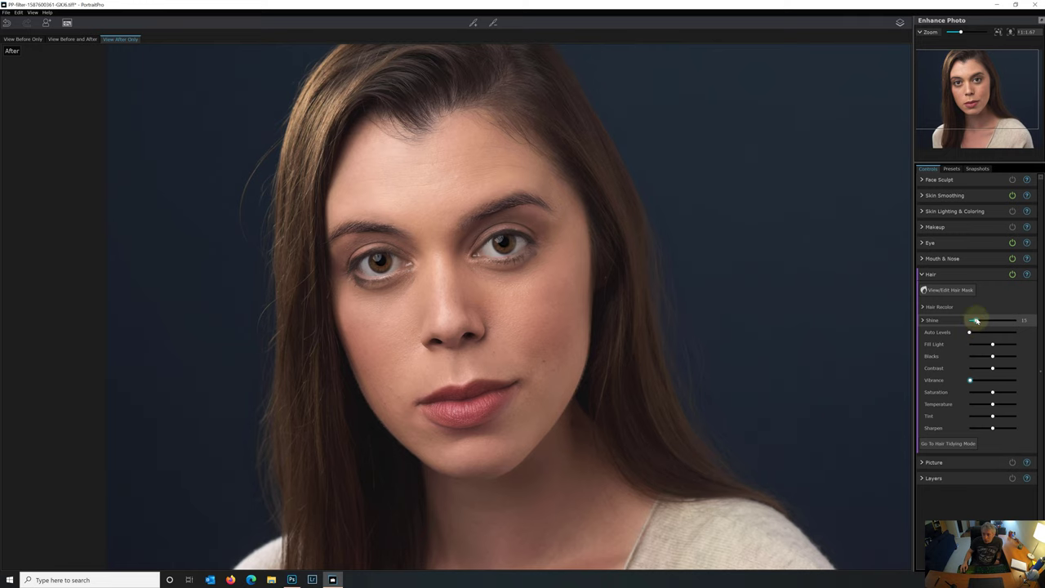
pyautogui.moveTo(976, 320)
pyautogui.mouseDown()
pyautogui.moveTo(986, 322)
pyautogui.moveTo(971, 321)
pyautogui.mouseUp()
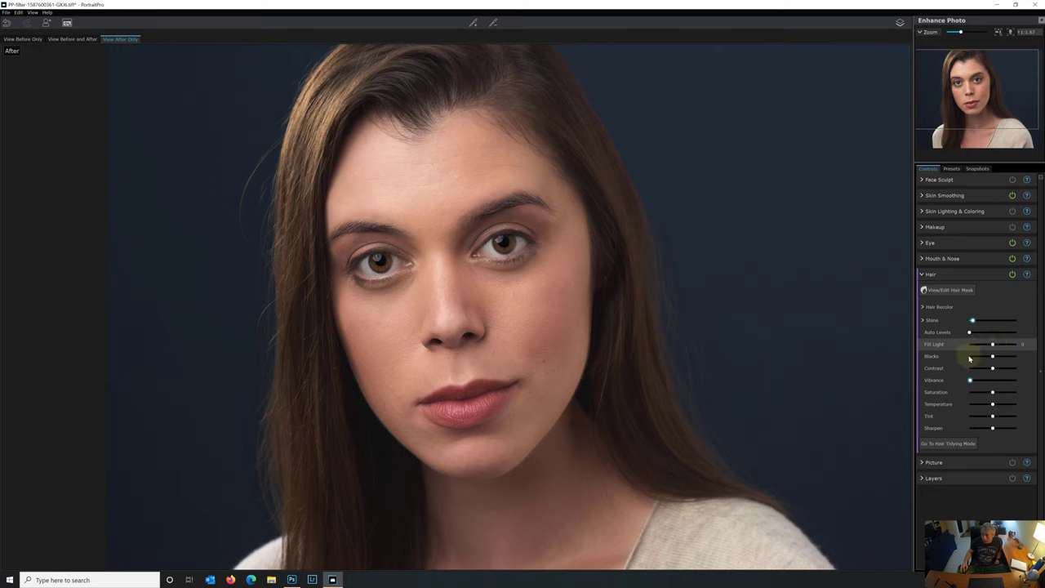
pyautogui.moveTo(992, 357); pyautogui.dragTo(993, 429)
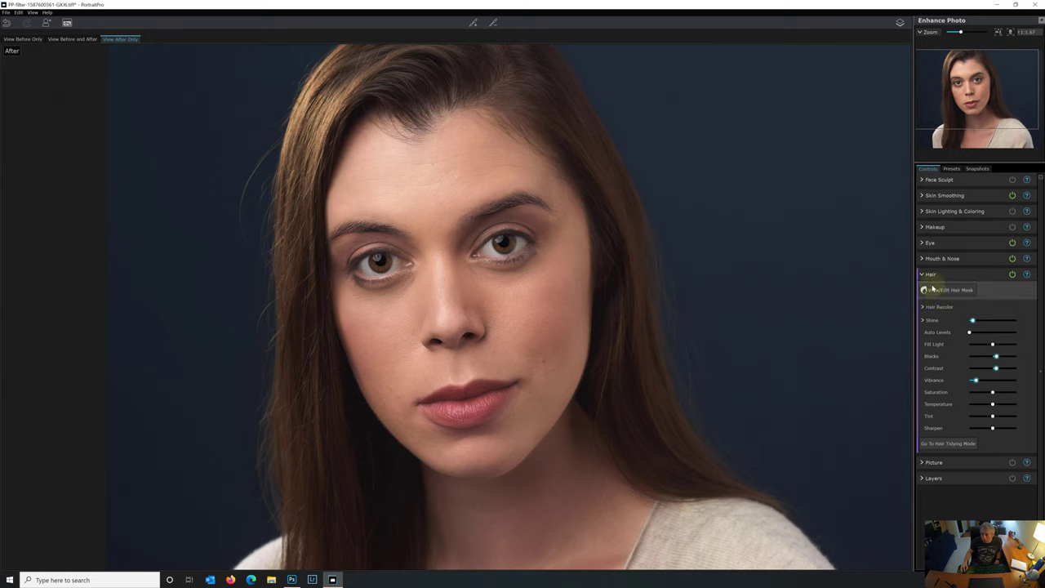
# Fold away Hair, briefly open Picture, then expand Layers for background and overlay options.
pyautogui.click(929, 276)
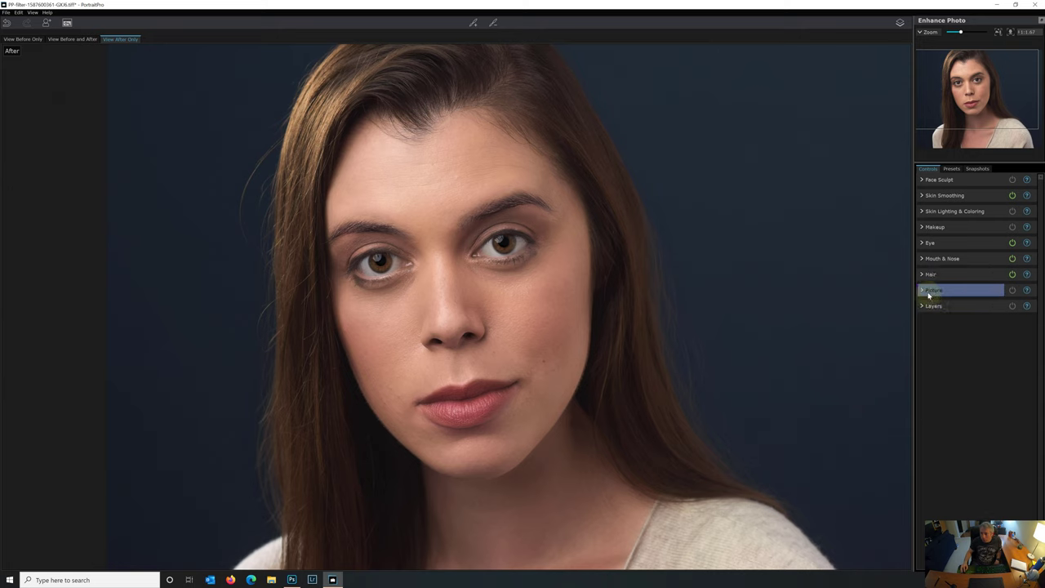
pyautogui.click(932, 291)
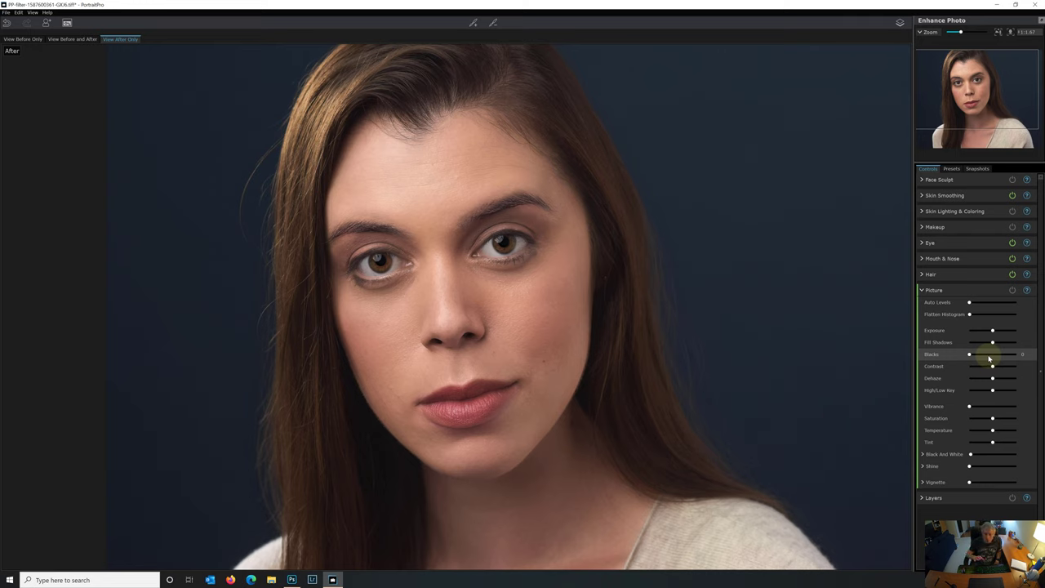
pyautogui.click(939, 289)
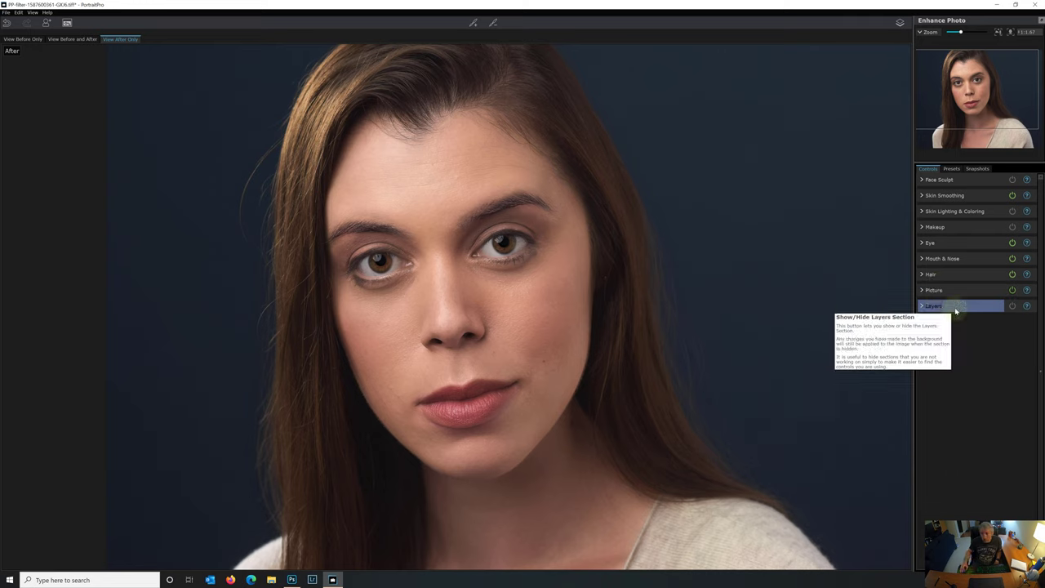
pyautogui.click(952, 308)
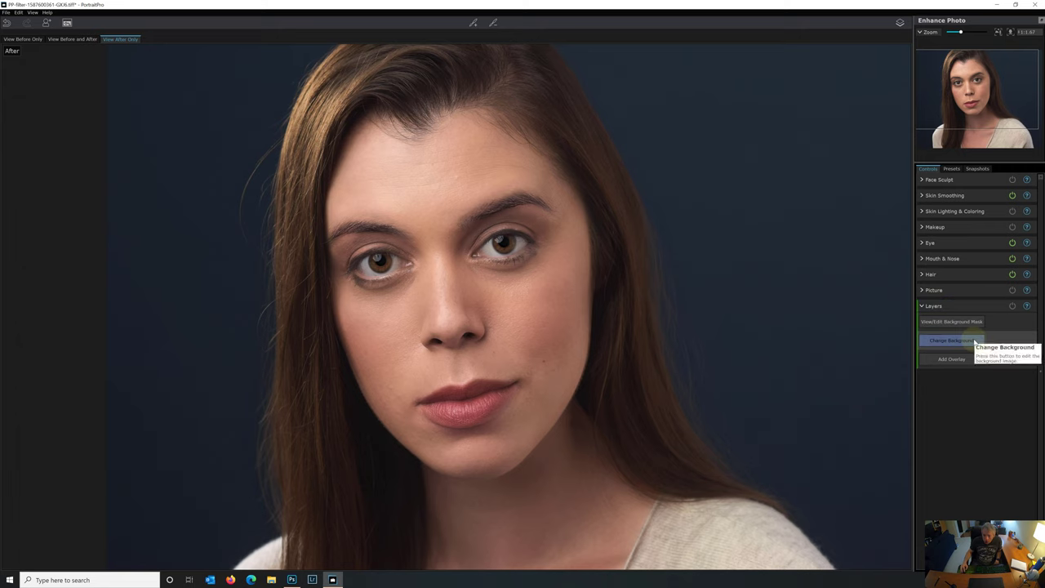
pyautogui.click(973, 341)
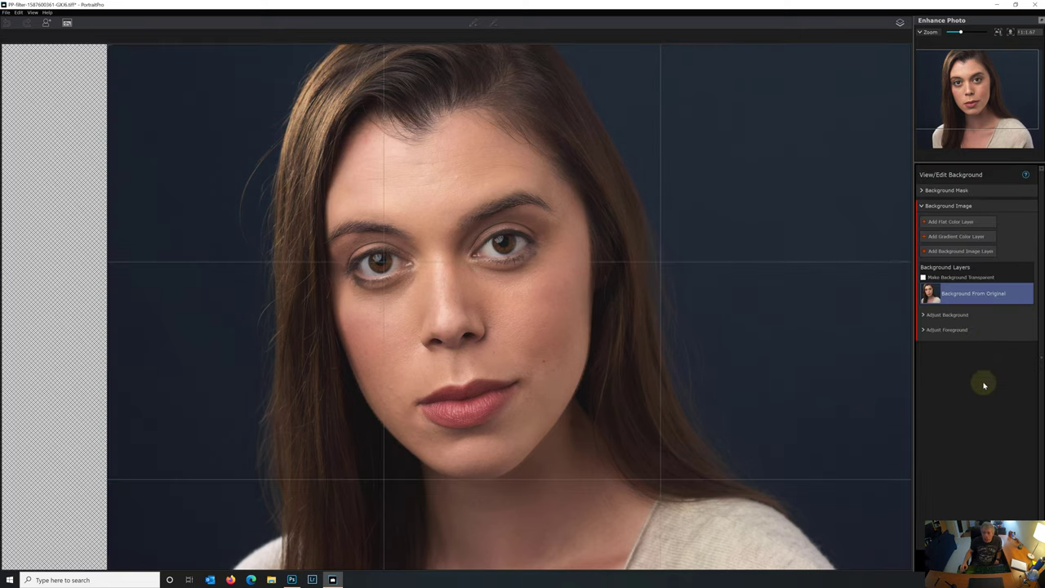
pyautogui.click(985, 253)
pyautogui.click(987, 325)
pyautogui.moveTo(247, 22); pyautogui.dragTo(423, 114)
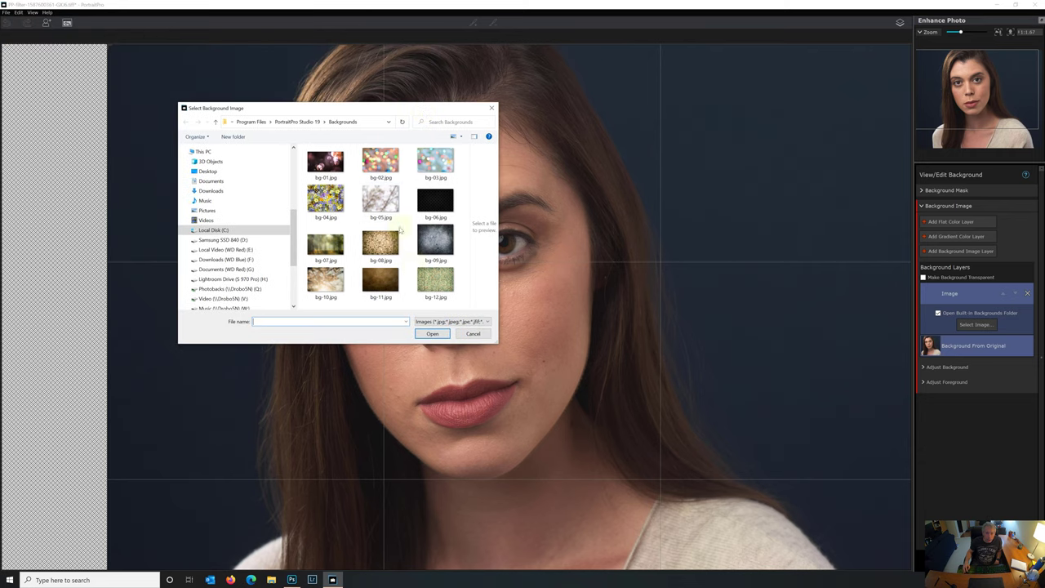
pyautogui.click(473, 334)
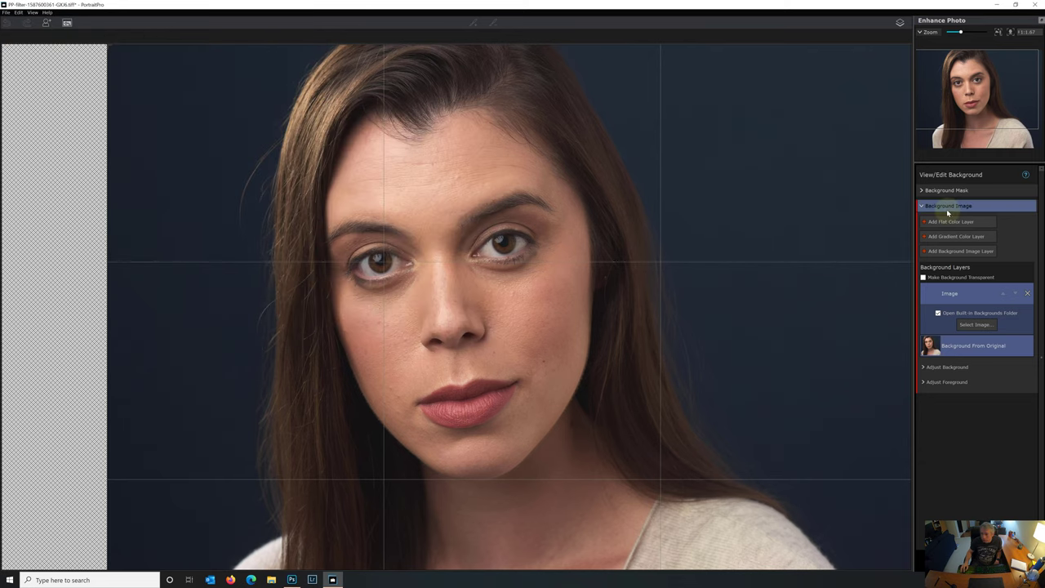
pyautogui.click(1026, 293)
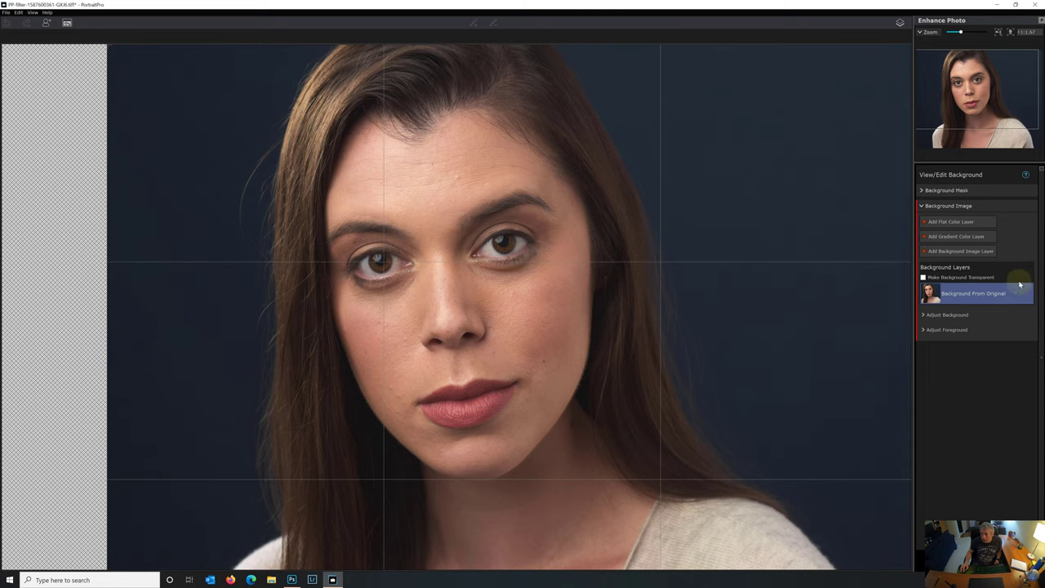
pyautogui.click(930, 207)
pyautogui.click(930, 207)
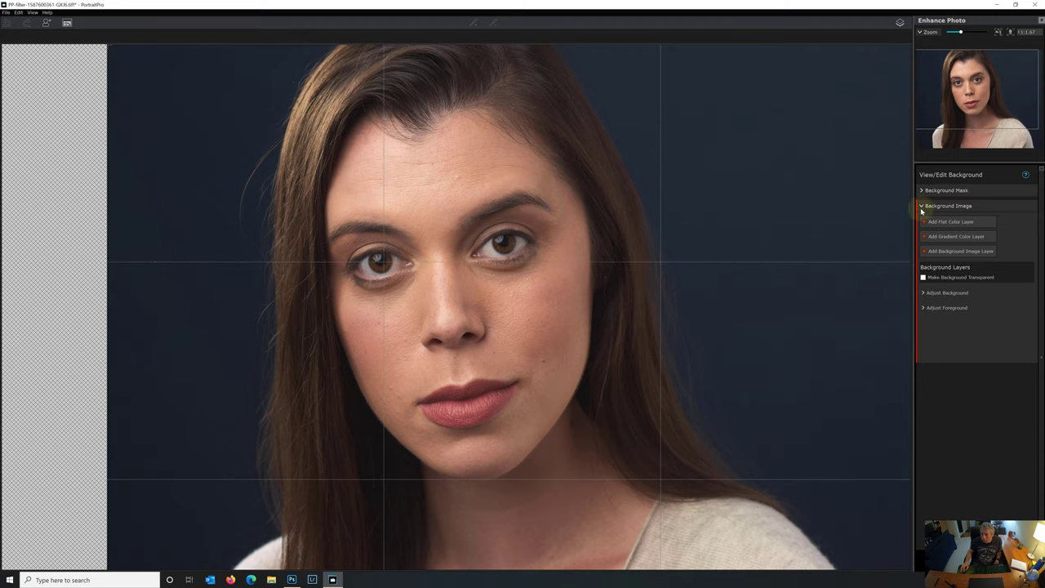
pyautogui.press('Escape')
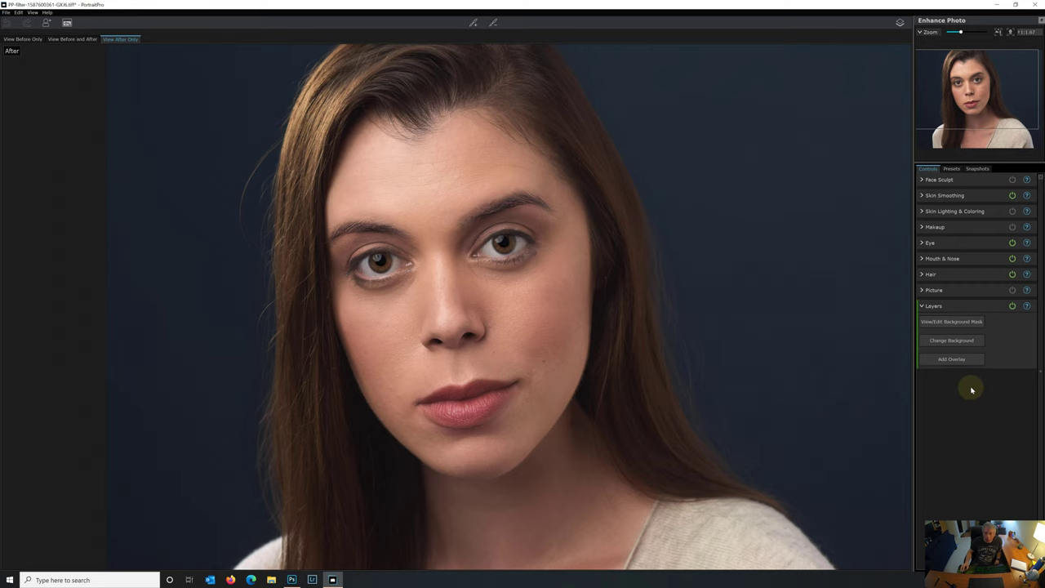
# Collapse the Layers options and save the retouched portrait back to Photoshop.
pyautogui.click(934, 307)
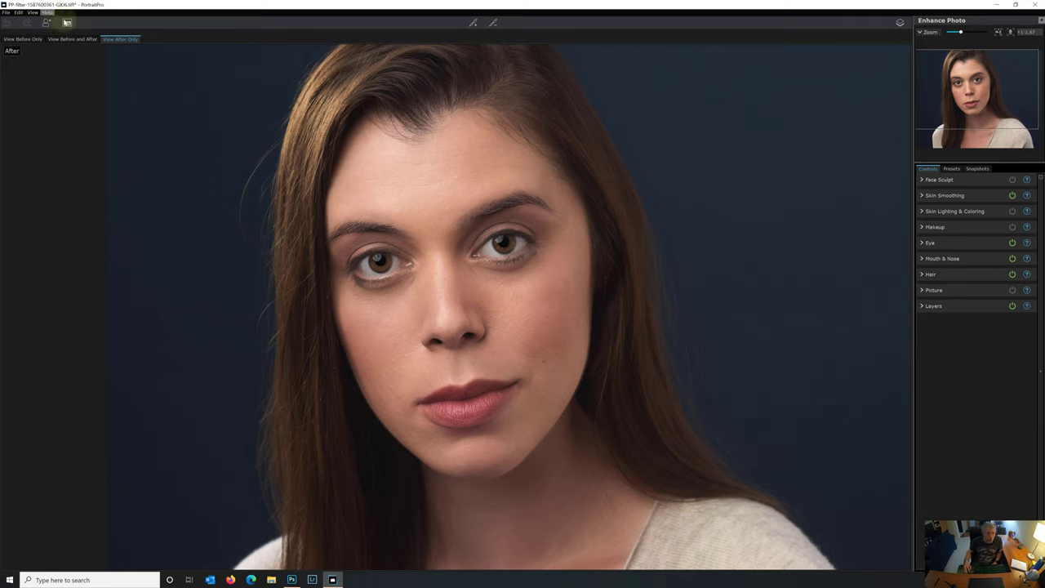
pyautogui.click(67, 23)
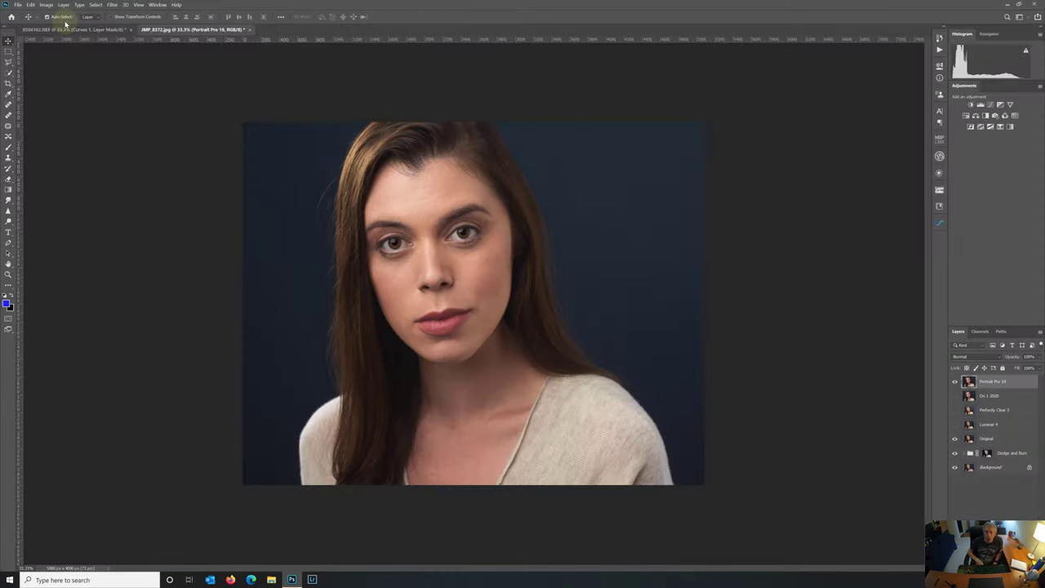
# Compare Portrait Pro 19 on and off, select Original, and hide all four retouched layers.
pyautogui.click(956, 384)
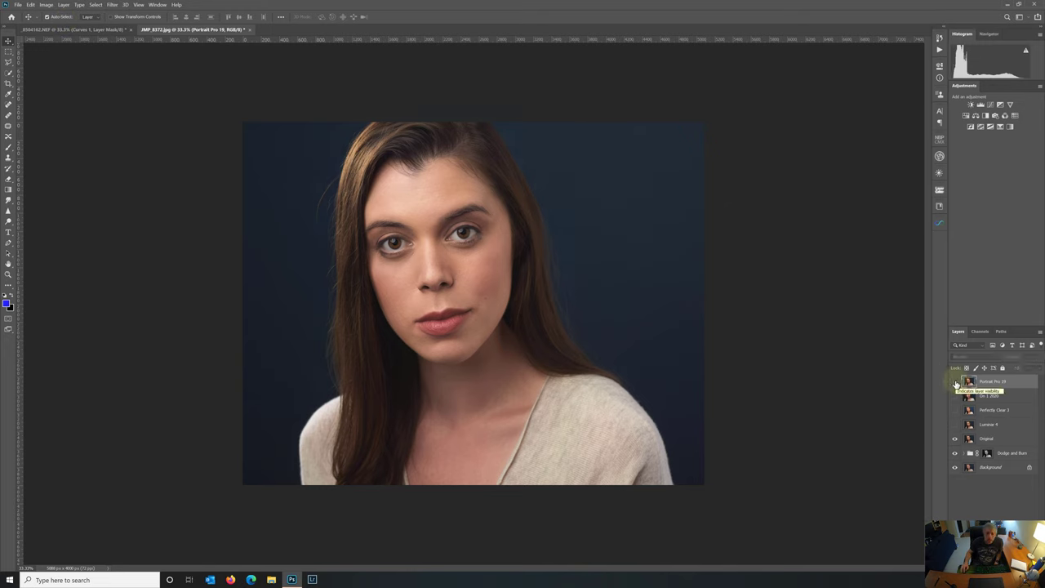
pyautogui.click(956, 383)
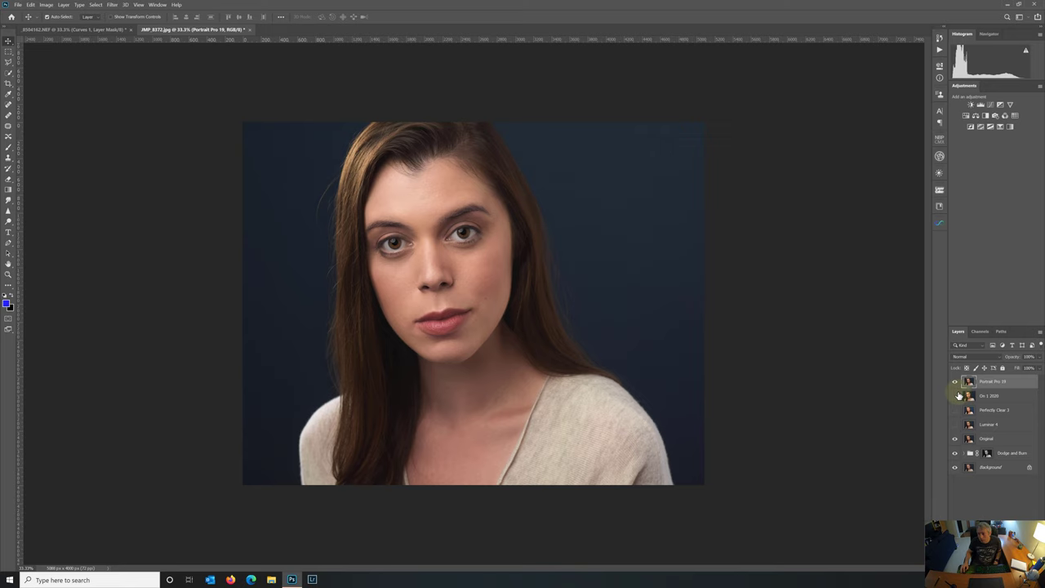
pyautogui.moveTo(955, 396); pyautogui.dragTo(954, 422)
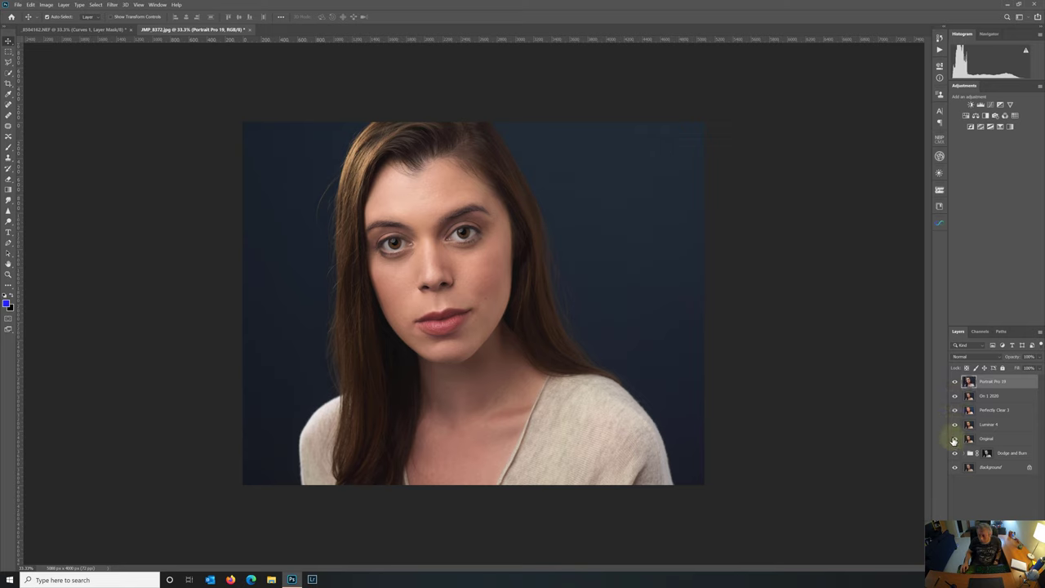
pyautogui.click(997, 442)
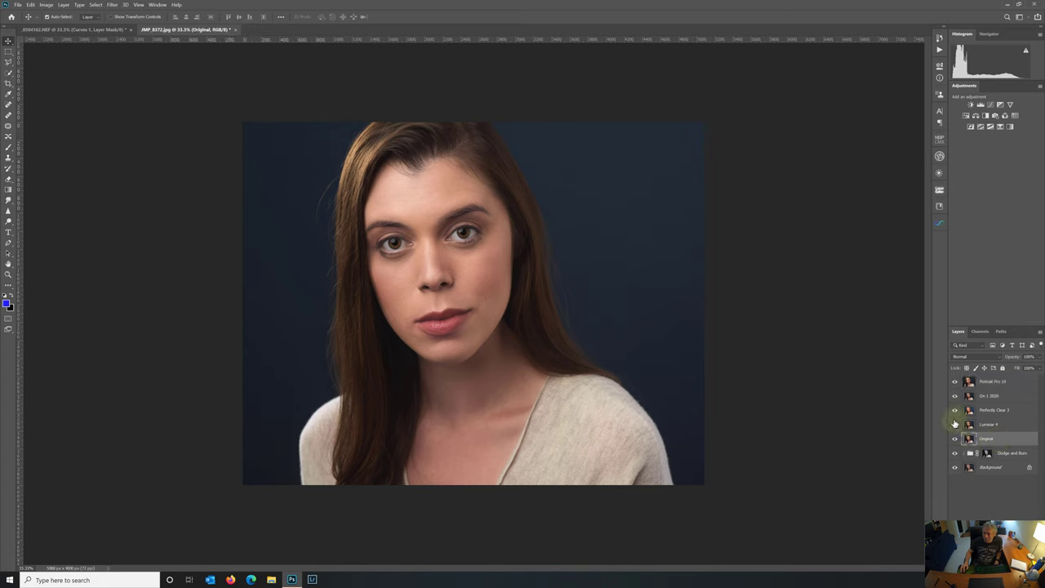
pyautogui.moveTo(955, 425); pyautogui.dragTo(954, 381)
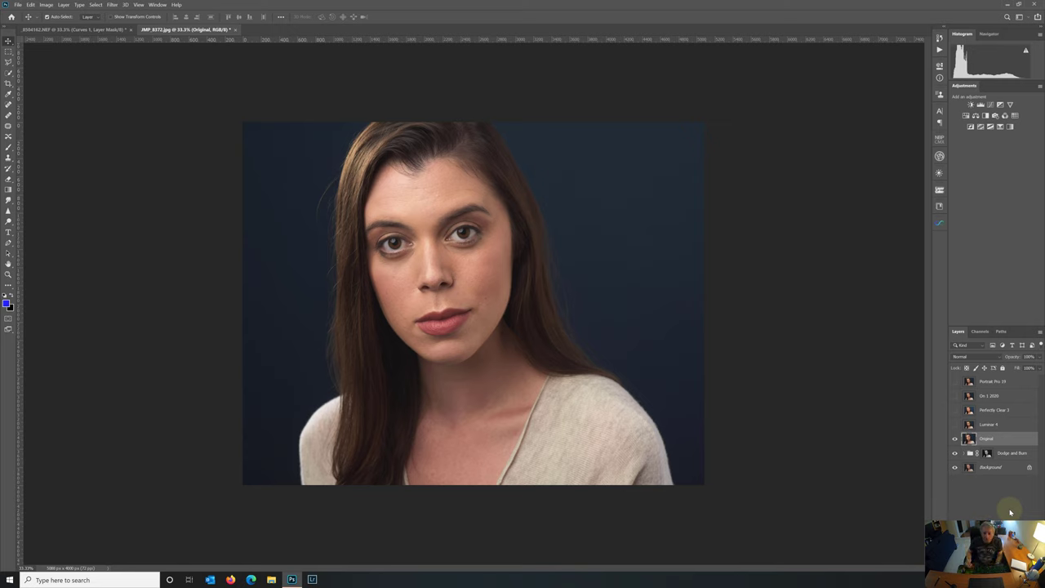
# Toggle the Luminar 4 layer's visibility against the Original, ending with it visible.
pyautogui.click(955, 425)
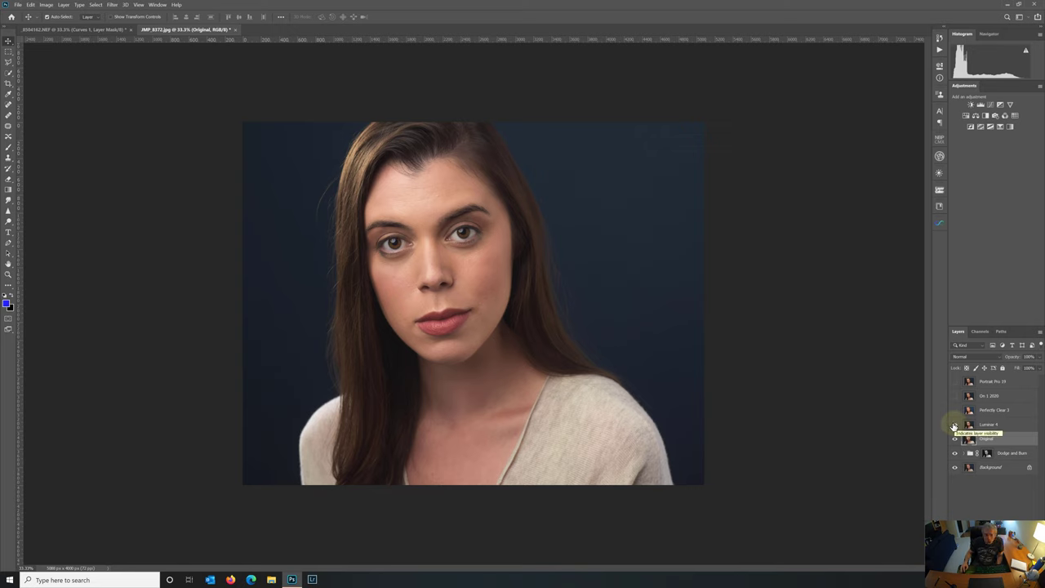
pyautogui.click(954, 425)
pyautogui.click(954, 425)
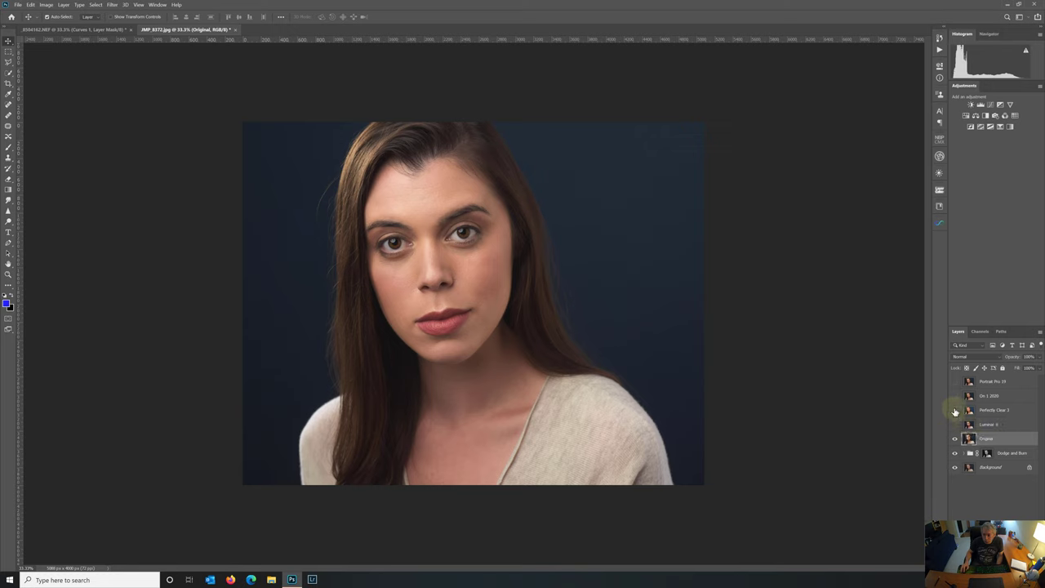
# Compare the Perfectly Clear 3 layer with the Original by toggling it, leaving it shown.
pyautogui.click(954, 410)
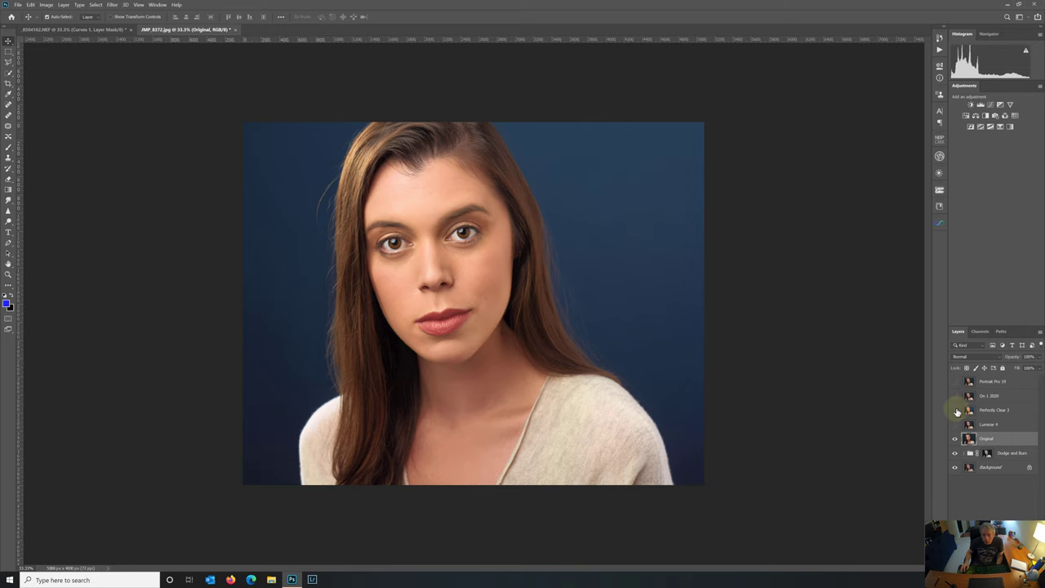
pyautogui.click(955, 409)
pyautogui.click(955, 410)
# Hide Perfectly Clear 3, then select and toggle the On 1 2020 layer to compare it.
pyautogui.click(955, 410)
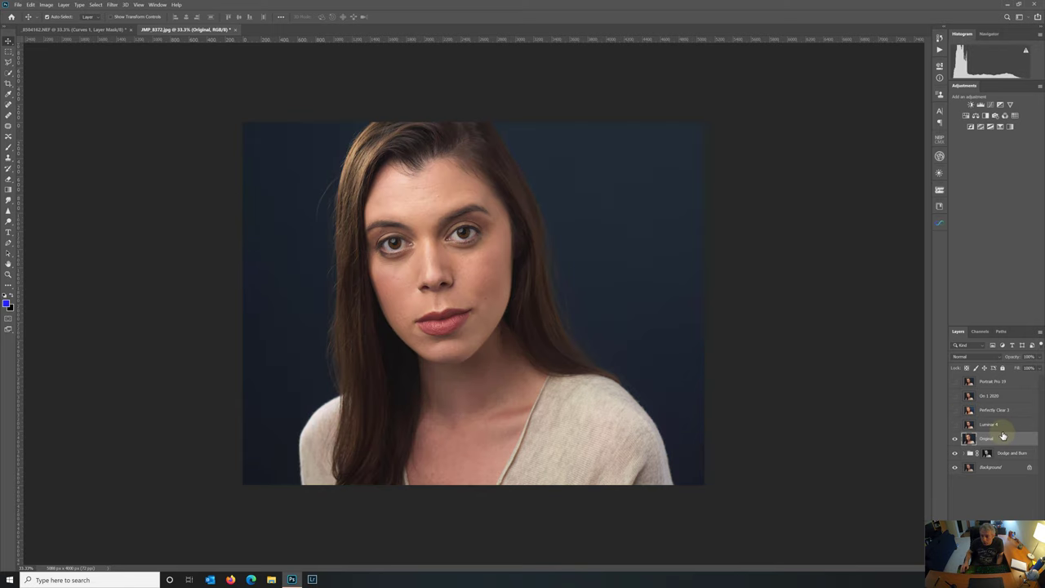
pyautogui.click(956, 397)
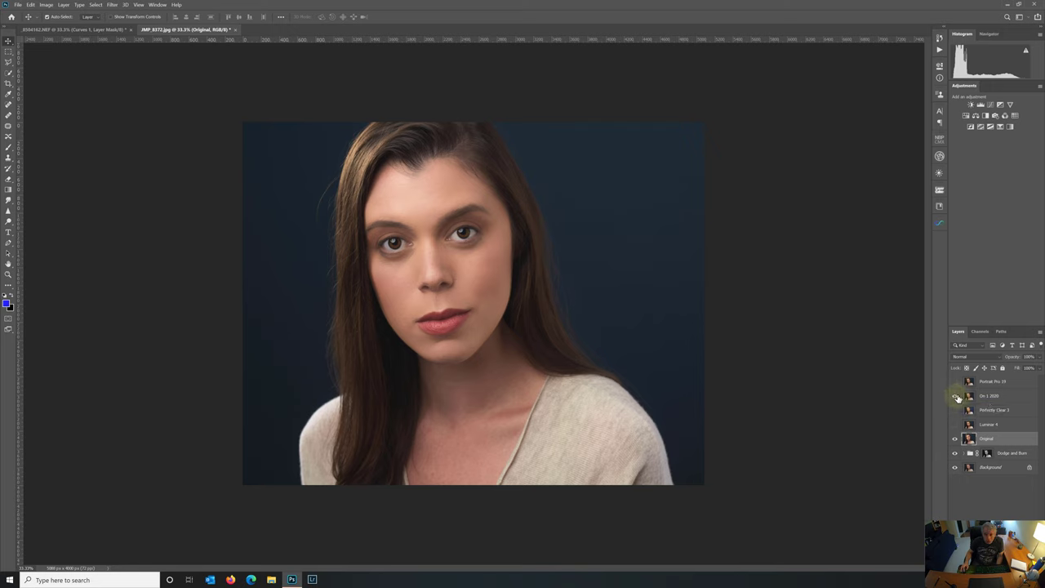
pyautogui.click(956, 395)
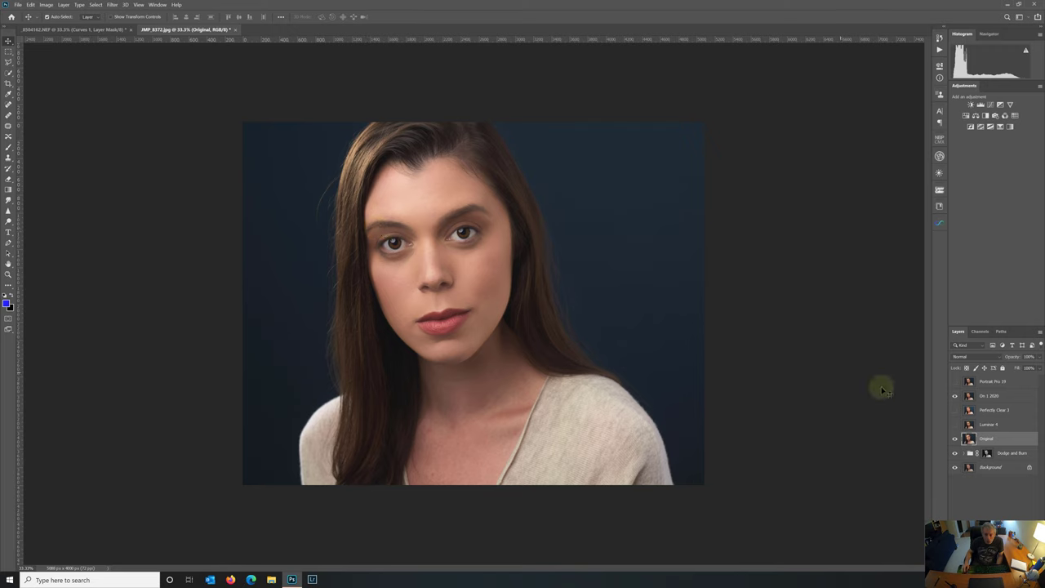
pyautogui.click(963, 396)
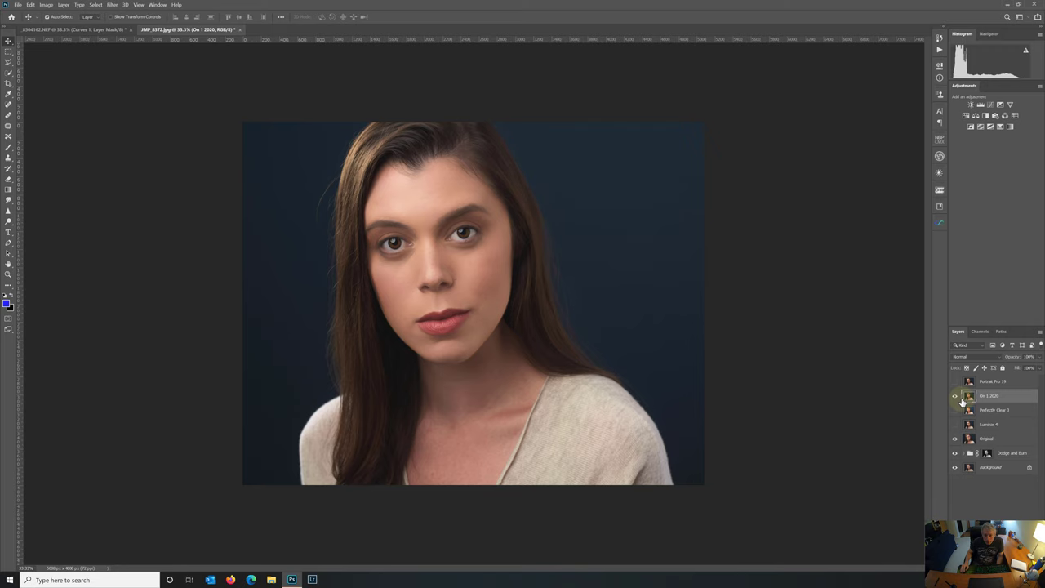
pyautogui.click(954, 397)
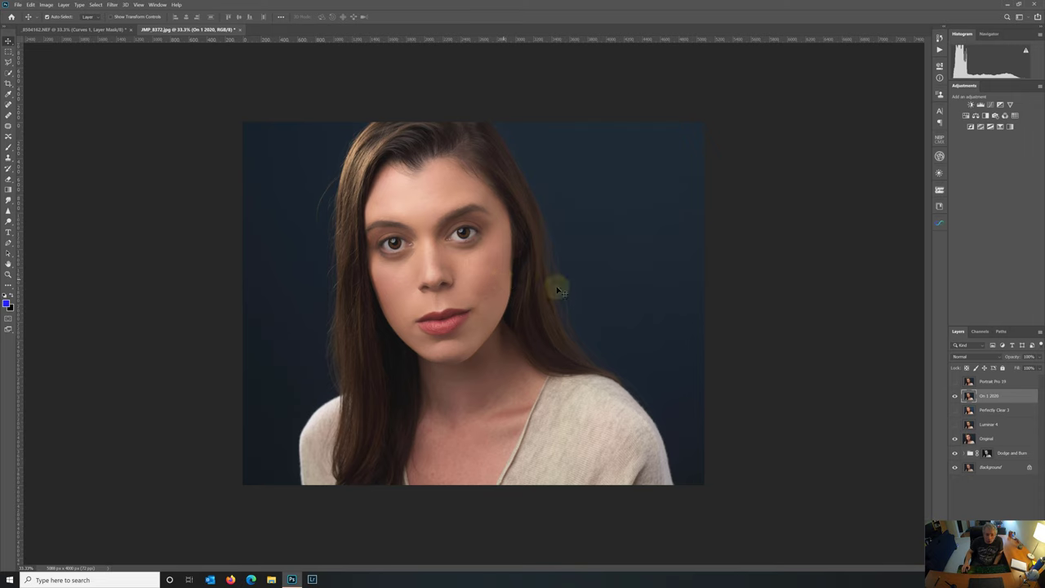
# Hide On 1 2020, then briefly show and hide the Portrait Pro 19 layer.
pyautogui.click(956, 397)
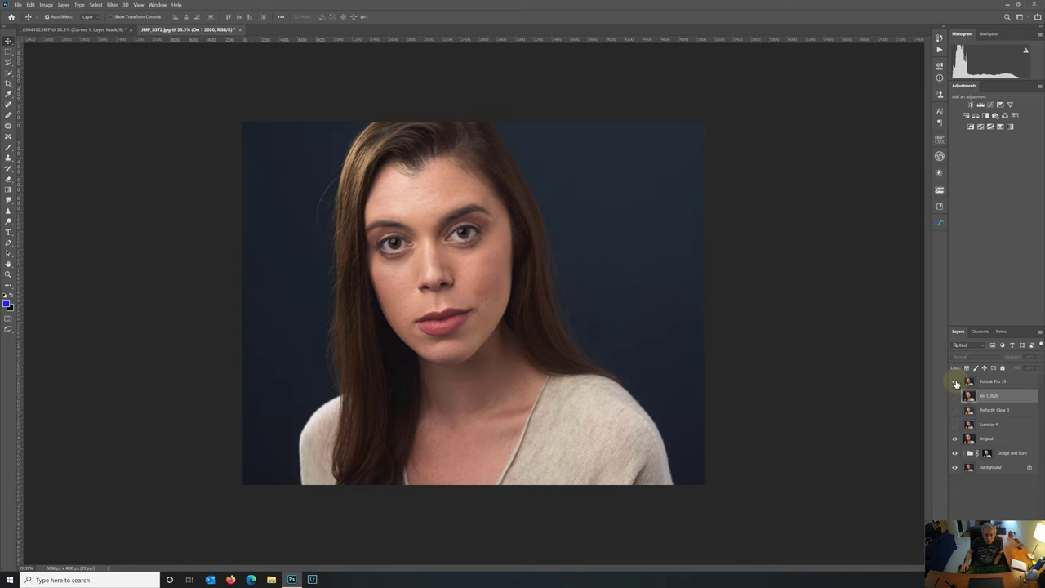
pyautogui.click(956, 381)
pyautogui.click(955, 382)
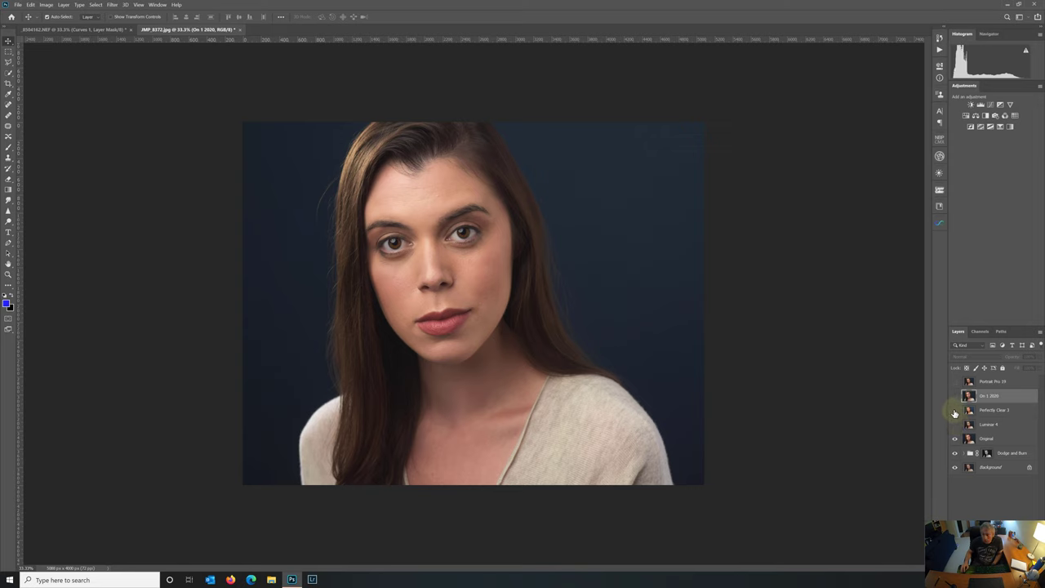
pyautogui.click(954, 410)
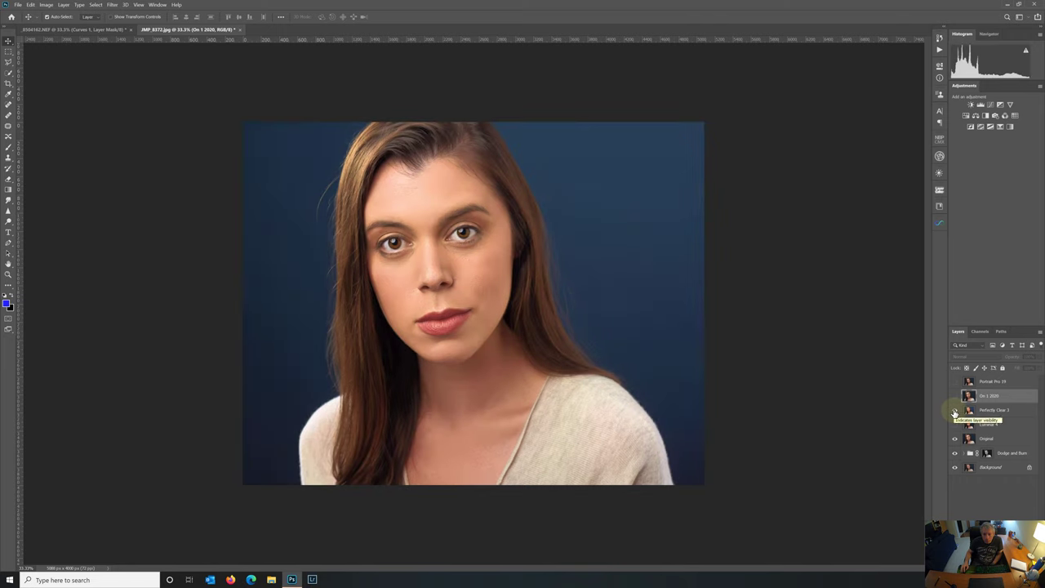
pyautogui.click(954, 411)
pyautogui.click(954, 410)
pyautogui.click(954, 411)
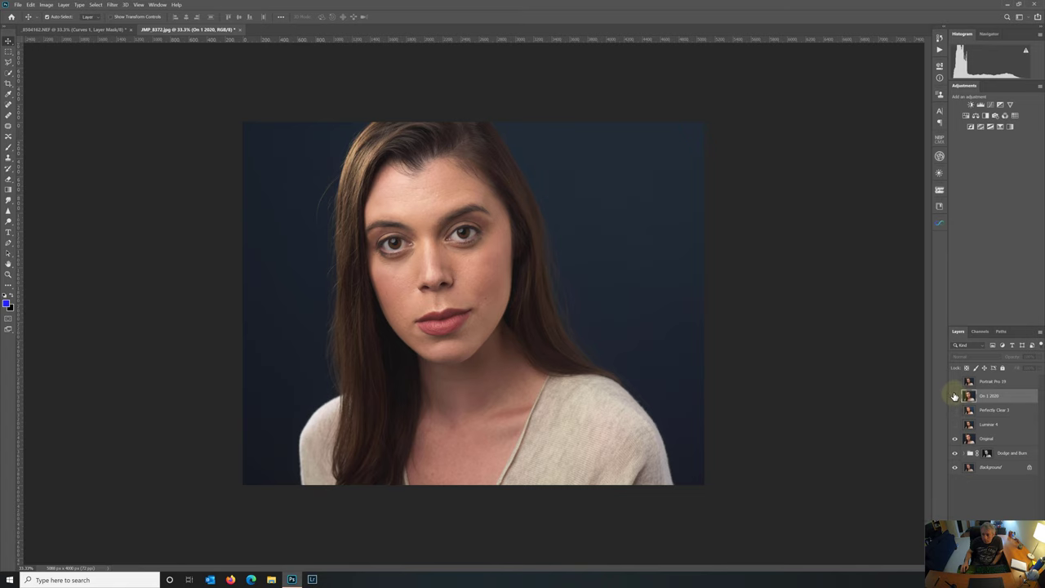
pyautogui.click(954, 396)
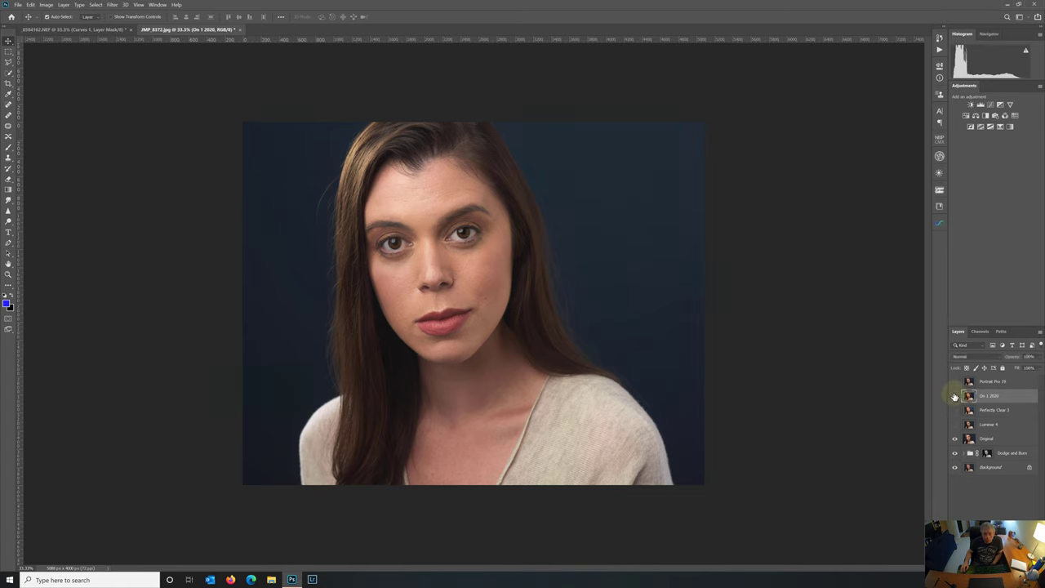
pyautogui.click(954, 396)
pyautogui.click(954, 395)
pyautogui.click(954, 396)
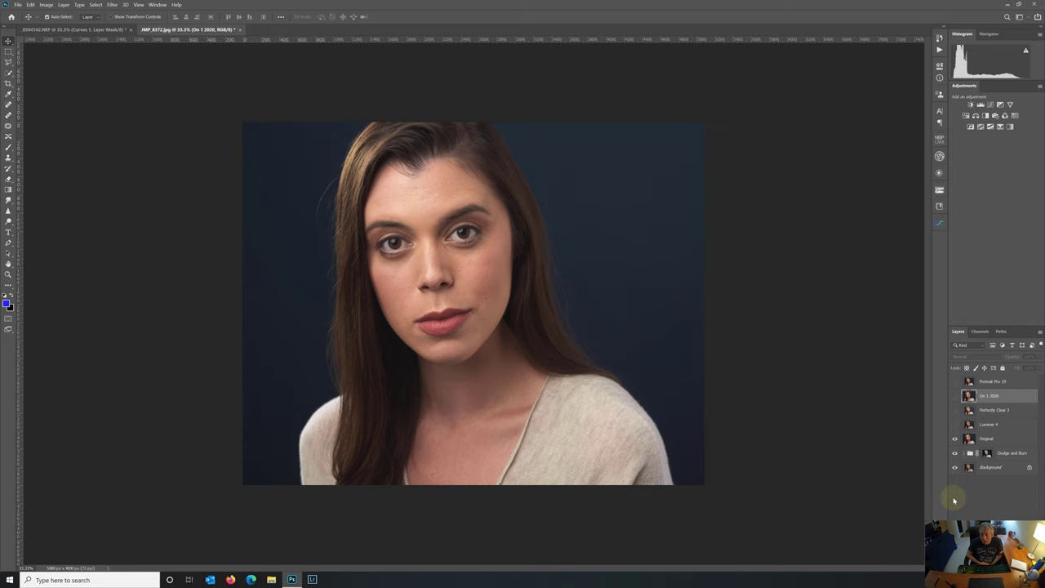
# Flip the Luminar 4 and Portrait Pro 19 layers on and off to compare them.
pyautogui.click(955, 424)
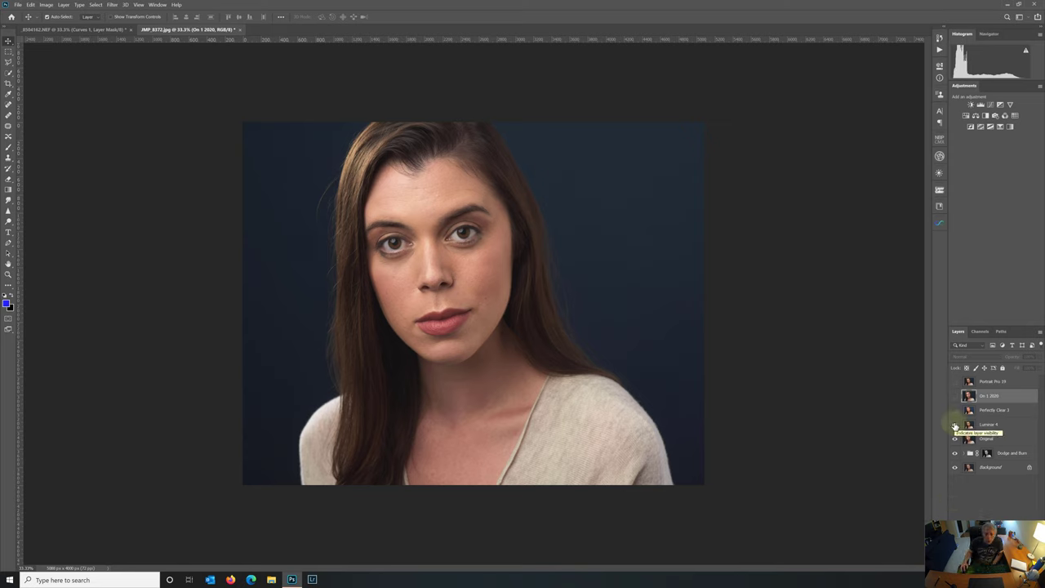
pyautogui.click(955, 424)
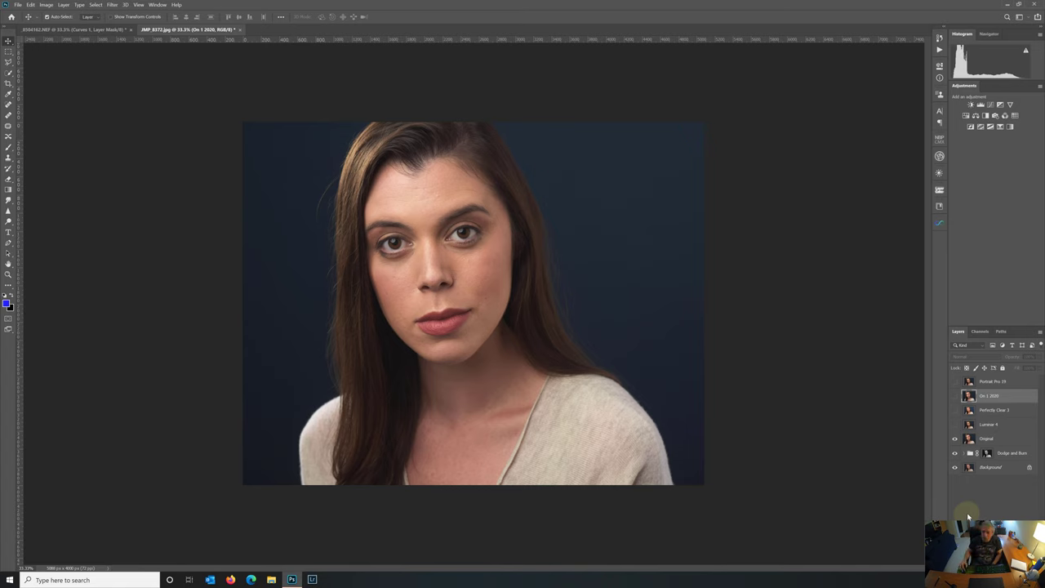
pyautogui.click(955, 381)
pyautogui.click(955, 381)
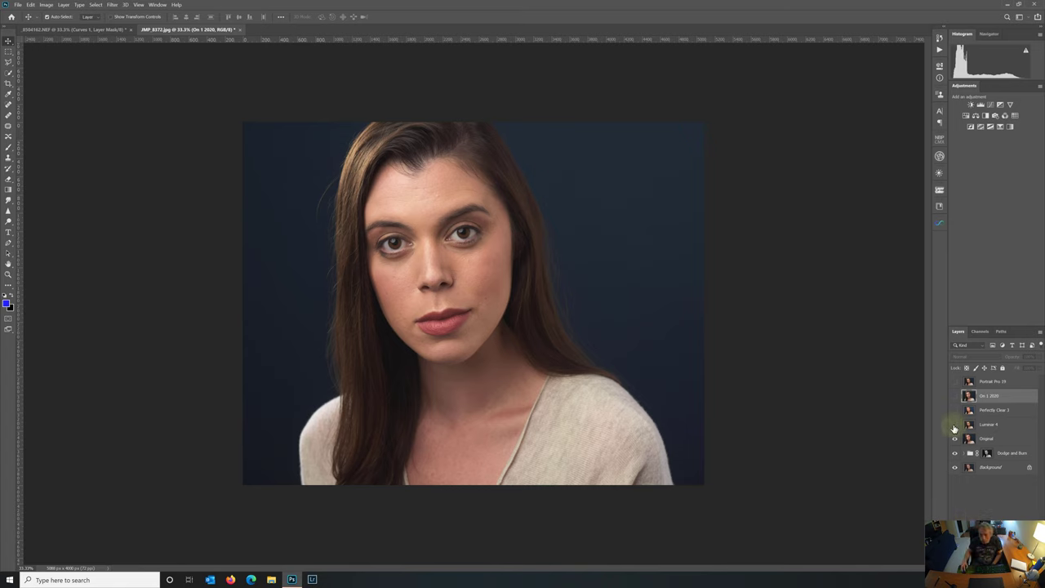
pyautogui.click(954, 425)
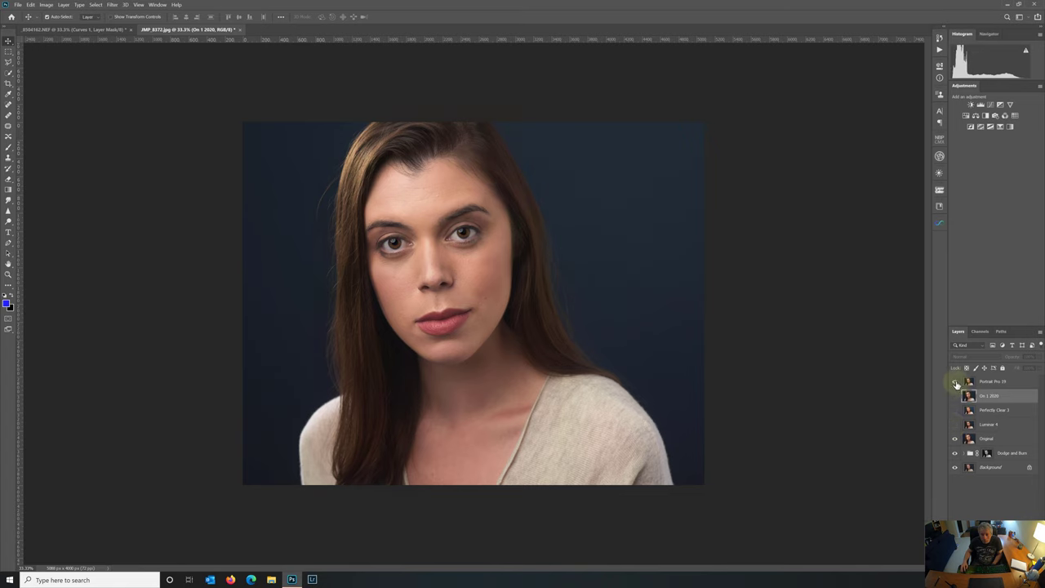